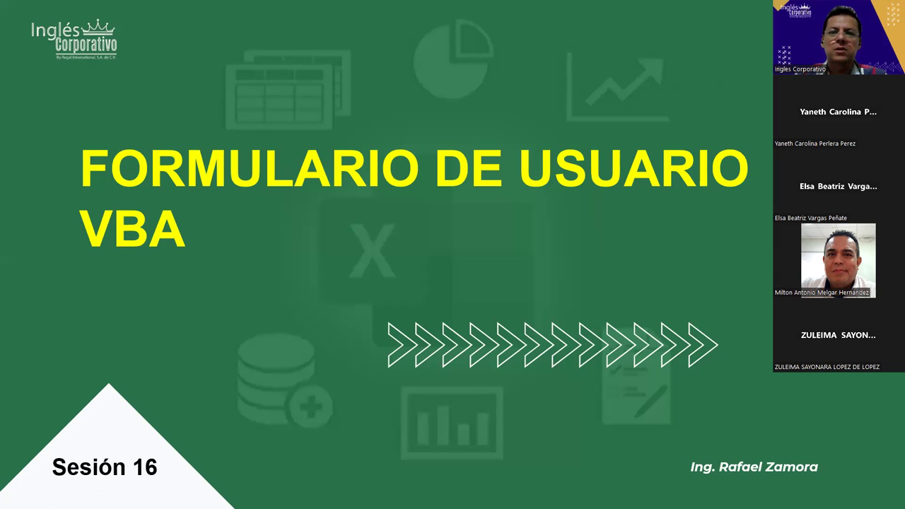
Step: Move past the title slide to the slide on inserting a UserForm from Visual Basic
key(Right)
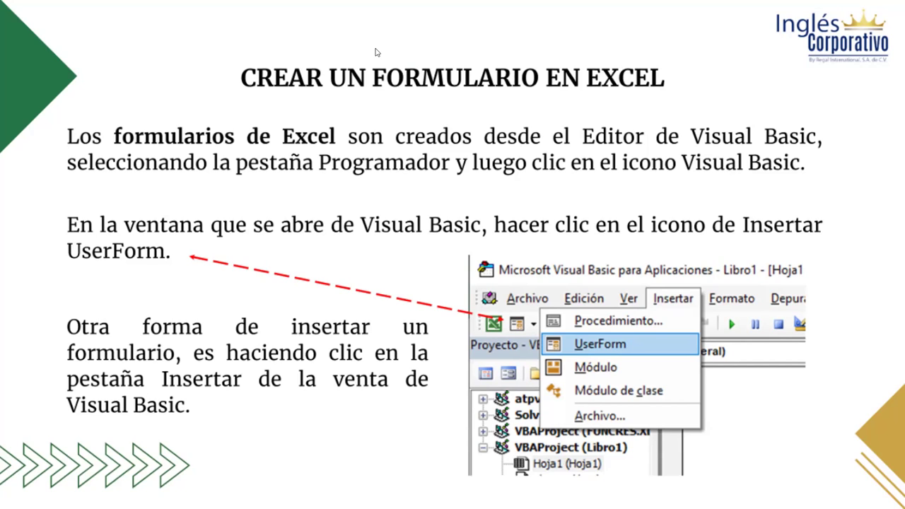
Step: Leave the slides and bring up the Formulario workbook's nine-student grades table
click(654, 207)
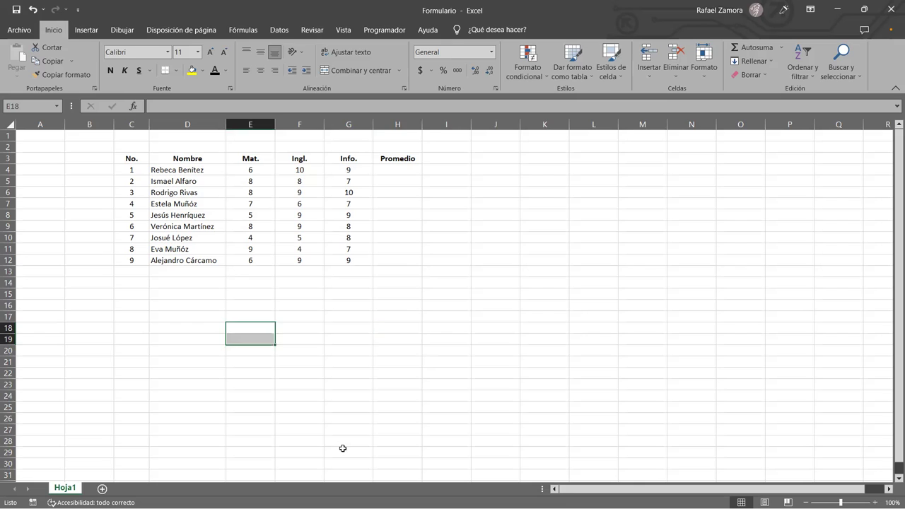
click(360, 340)
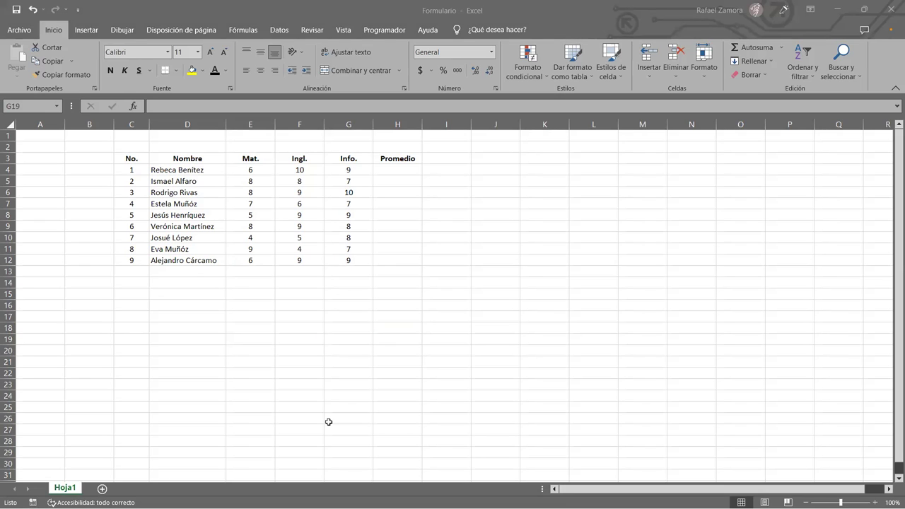
click(400, 306)
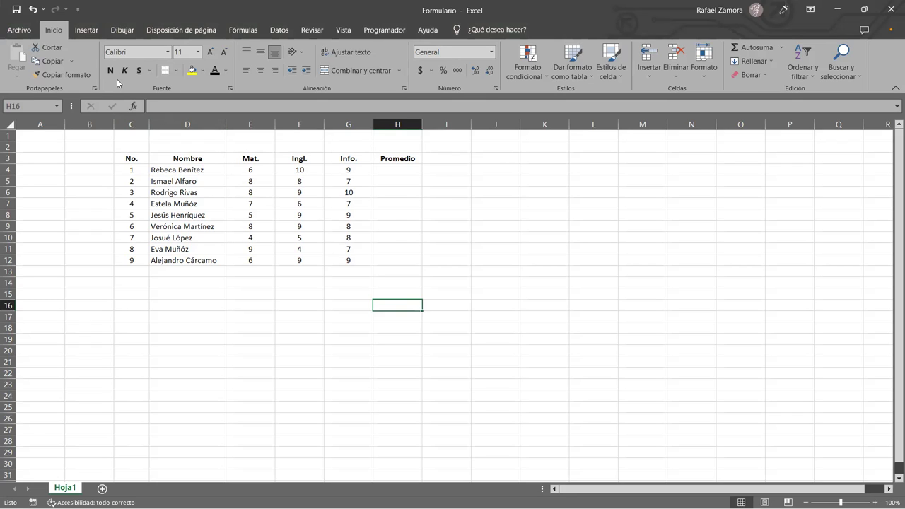
Step: Switch to the Insertar ribbon, then go to the Archivo backstage page
click(81, 30)
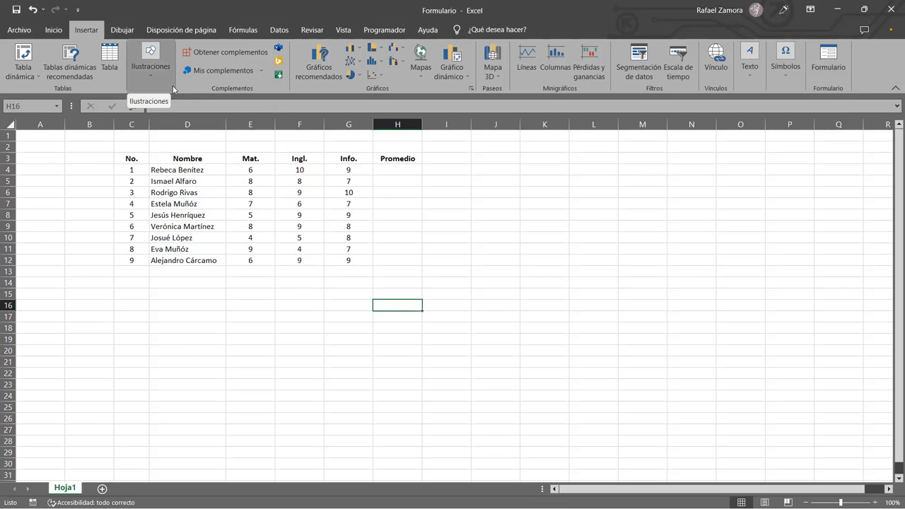
click(19, 29)
Step: Go to Opciones de Excel and its Personalizar cinta de opciones page
click(28, 483)
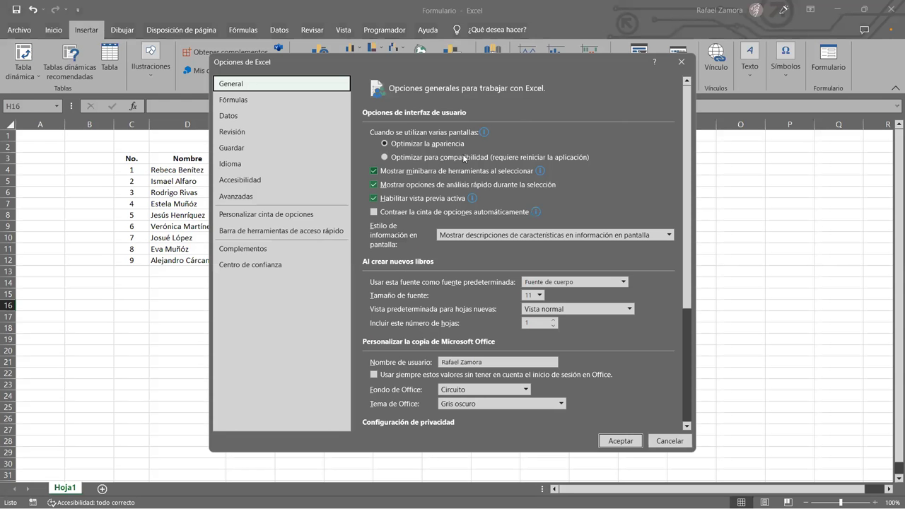
click(311, 217)
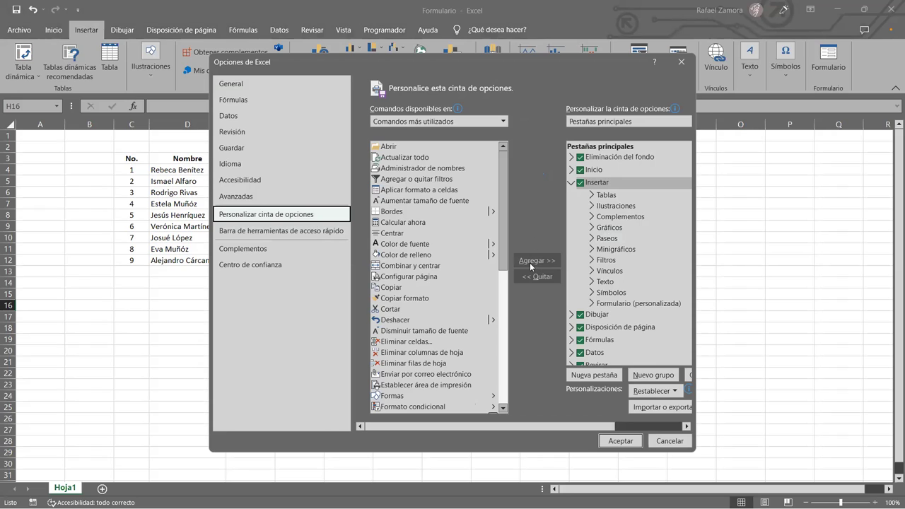
Step: Set Comandos disponibles en to Todos los comandos
click(482, 123)
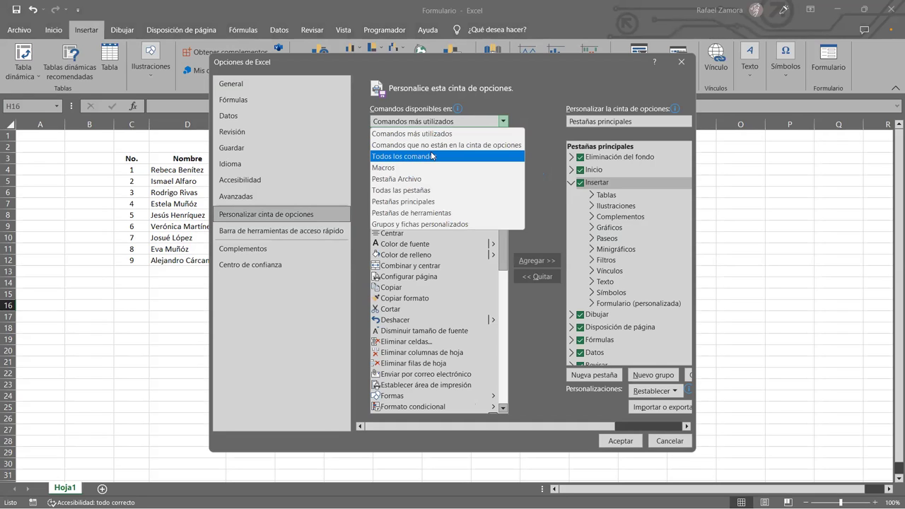
click(433, 156)
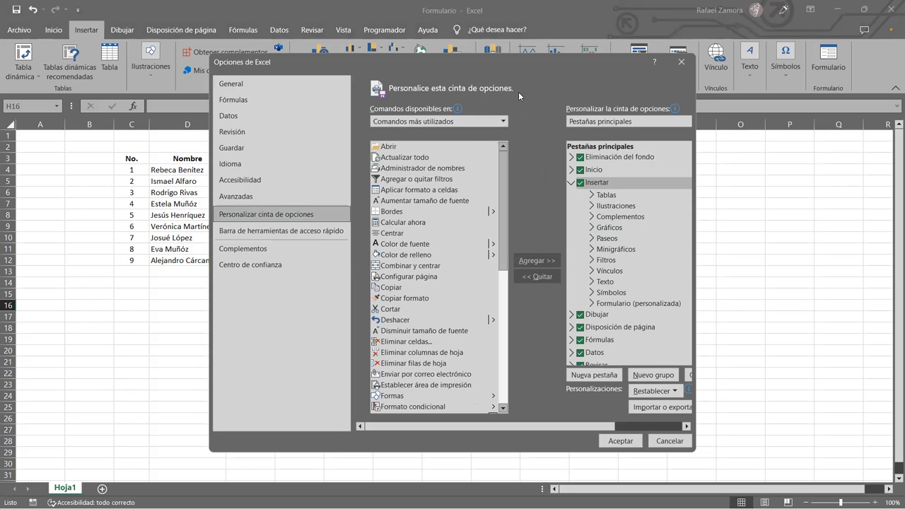
click(498, 120)
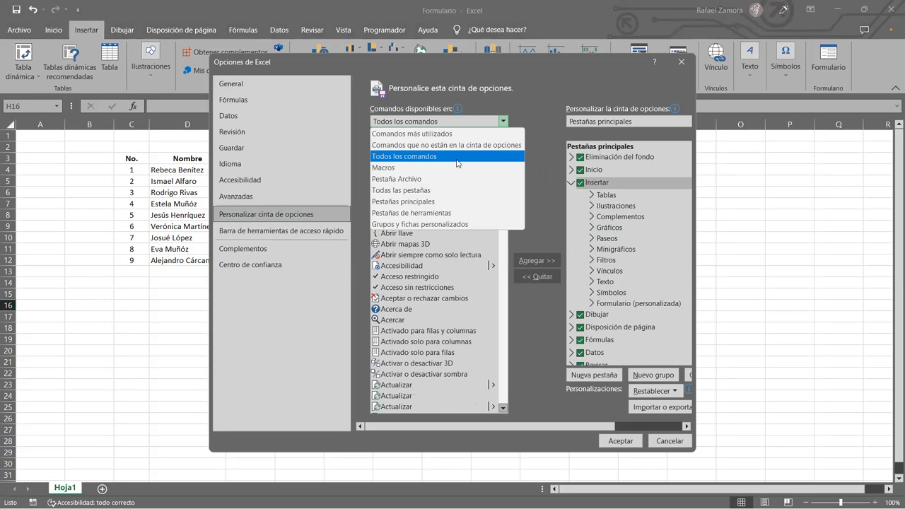
click(462, 240)
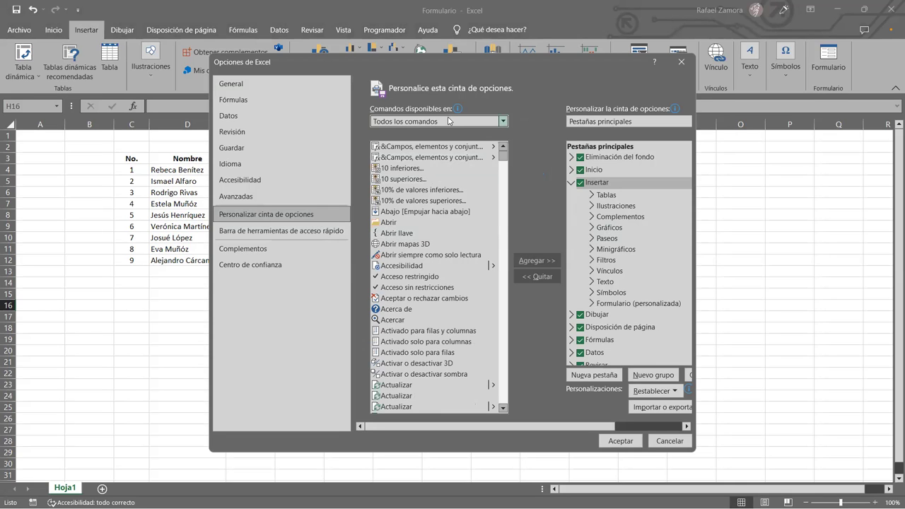
click(447, 121)
Step: Jump to the F commands and select Formulario... in the command list
click(448, 264)
key(f)
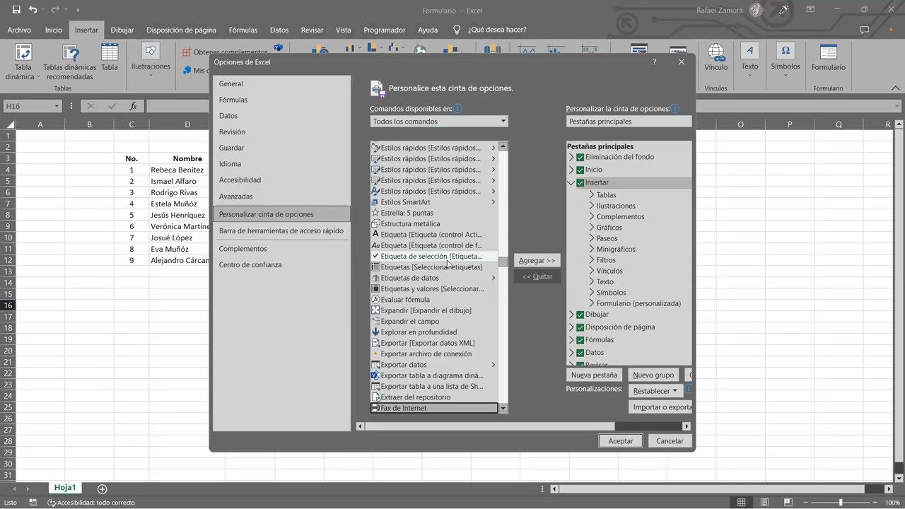
scroll(448, 264, down, 5)
click(448, 266)
scroll(448, 264, down, 3)
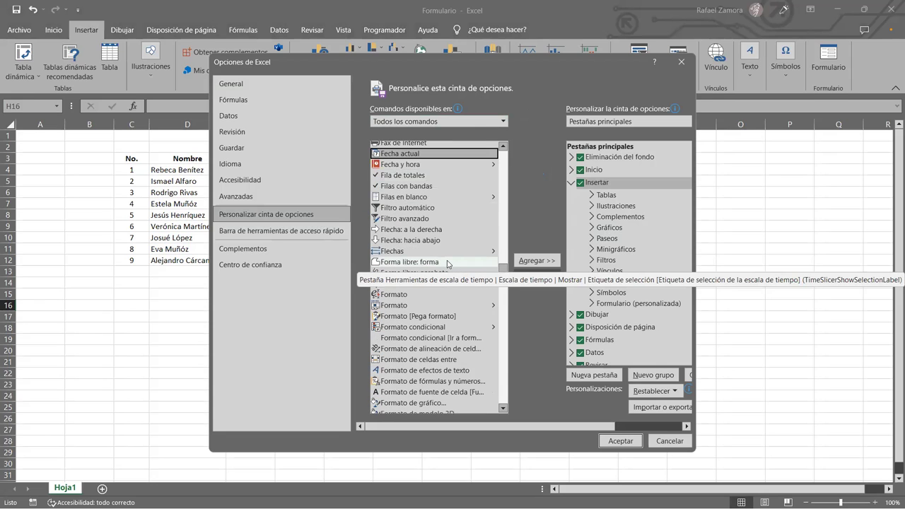
scroll(447, 264, down, 1)
scroll(447, 264, down, 1)
scroll(448, 264, down, 2)
scroll(447, 264, down, 2)
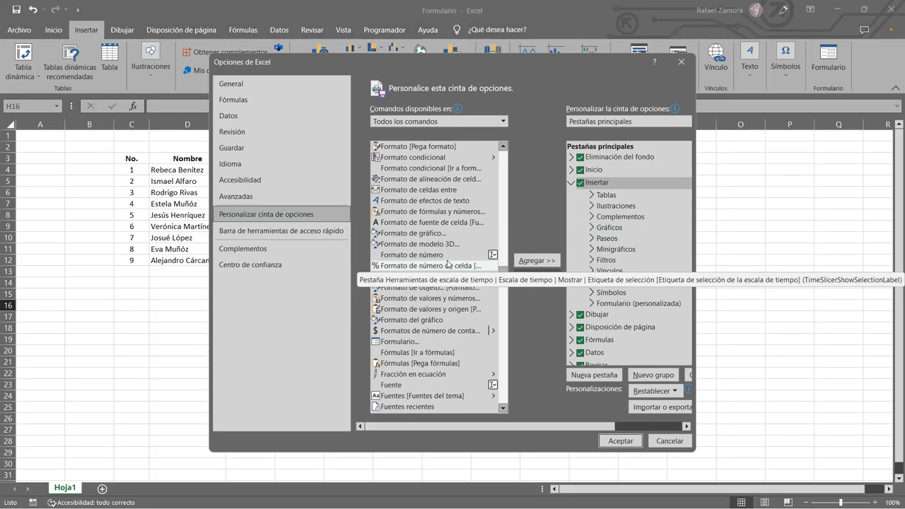
scroll(448, 264, down, 1)
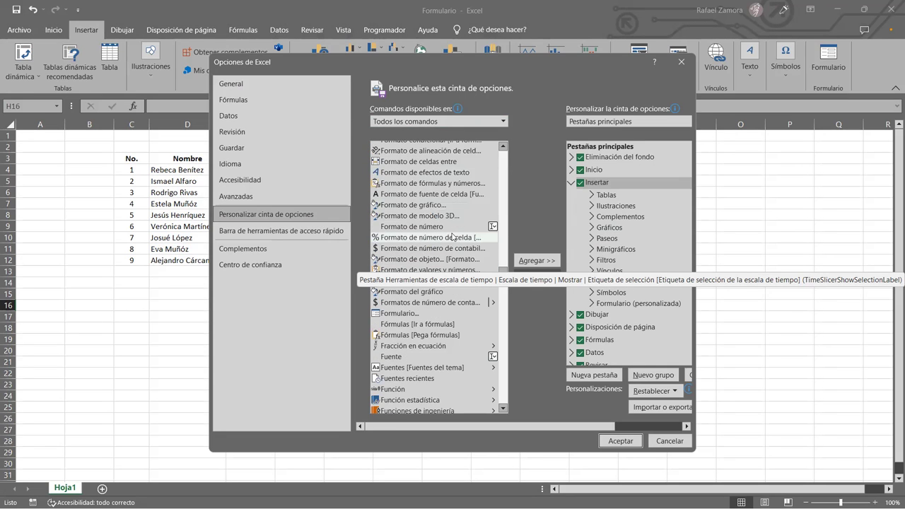
click(447, 314)
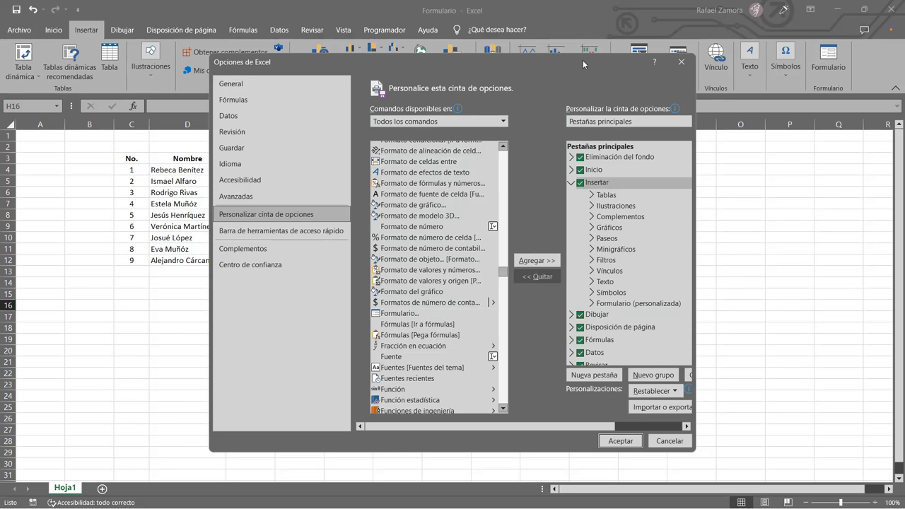
Step: Select the Formulario... command and target the Insertar tab in the ribbon tree
click(596, 184)
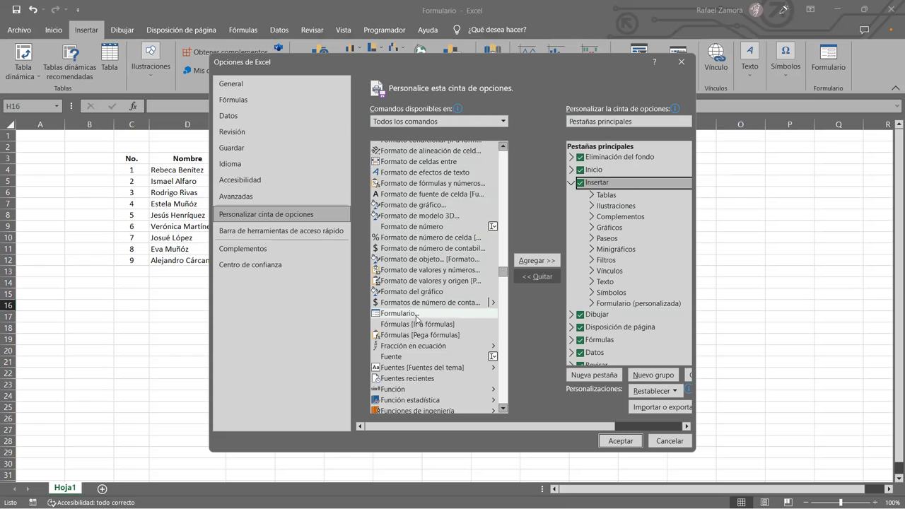
scroll(413, 314, down, 1)
click(411, 285)
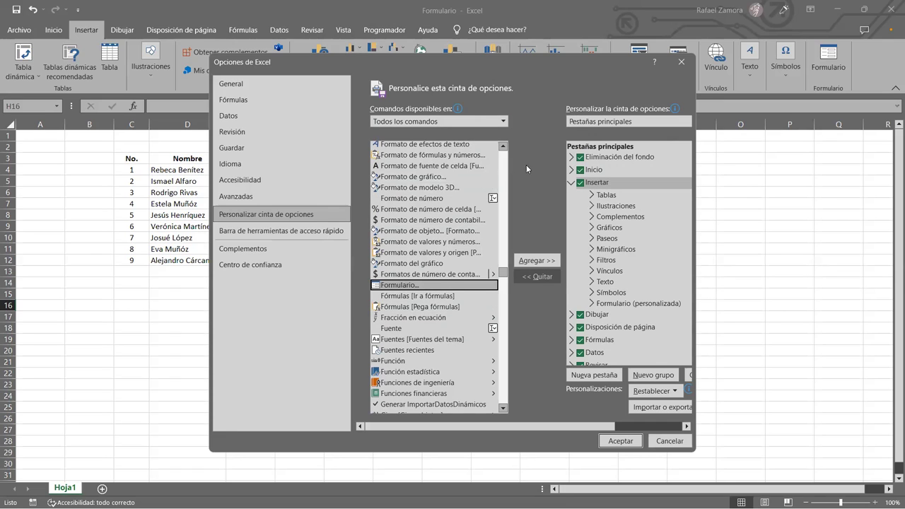
scroll(625, 310, down, 3)
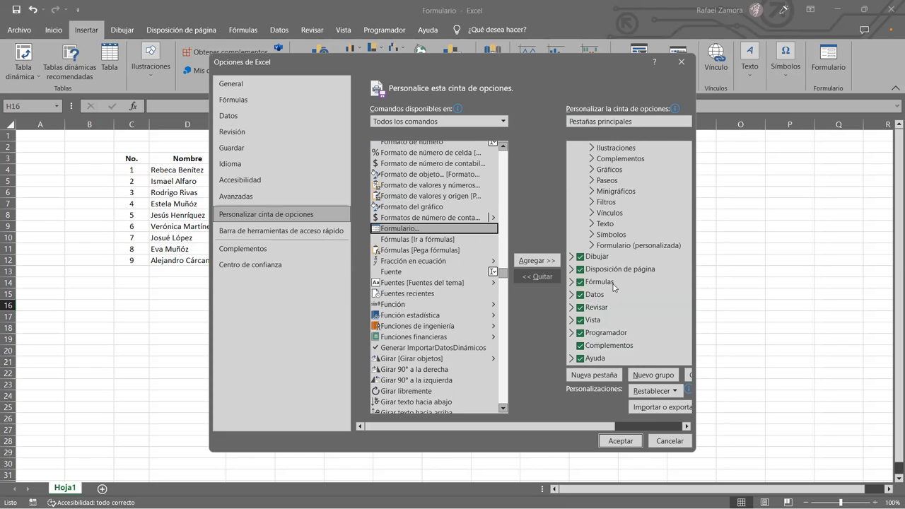
scroll(629, 319, up, 2)
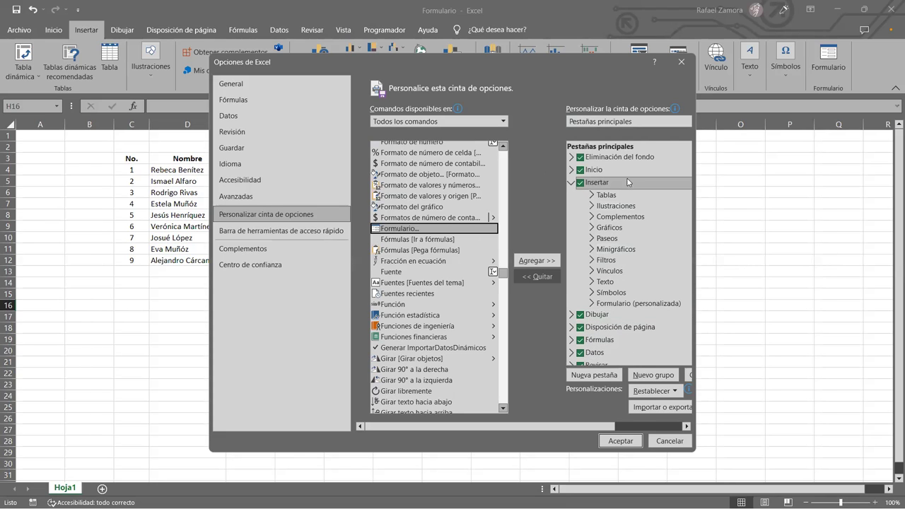
double_click(594, 183)
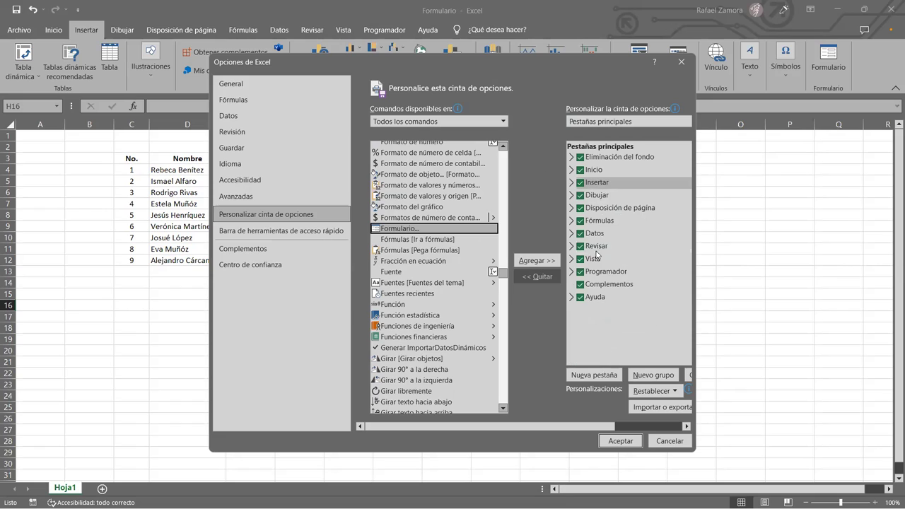
click(592, 185)
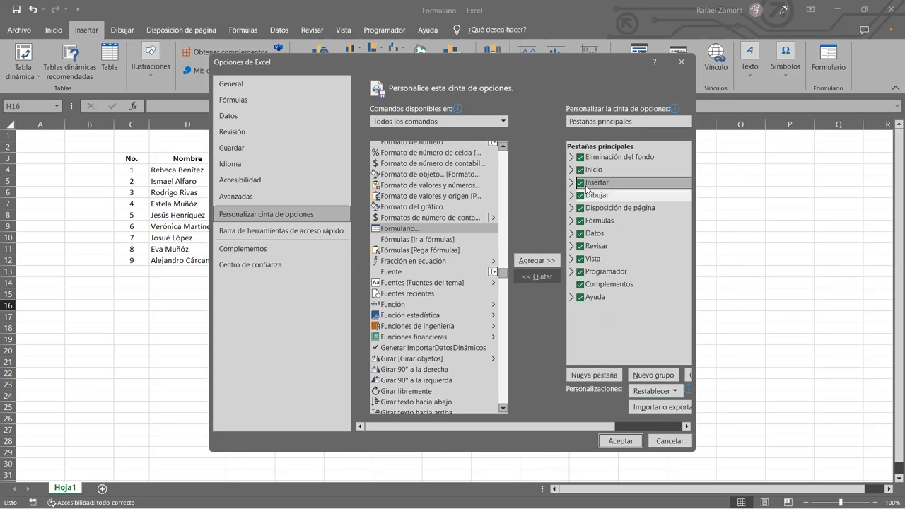
double_click(587, 186)
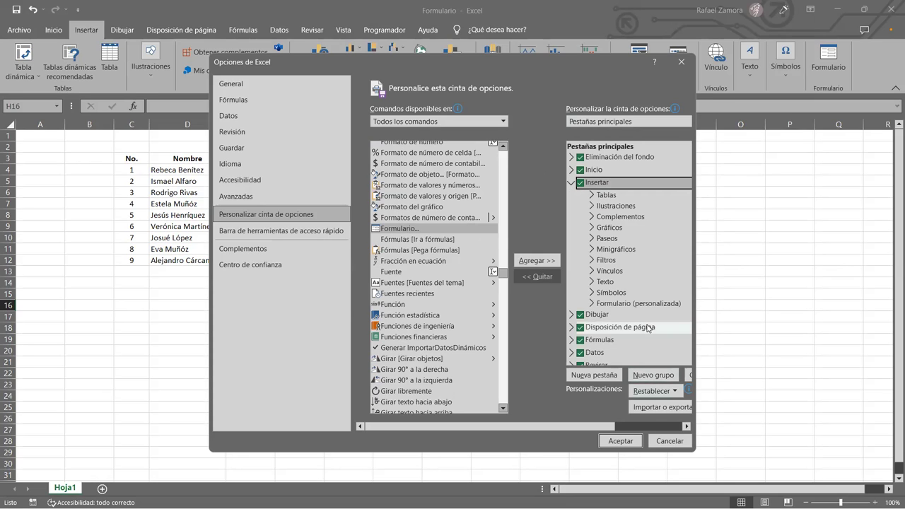
Step: Add a new custom group under Insertar, select Formulario (personalizada), and apply the changes
click(657, 376)
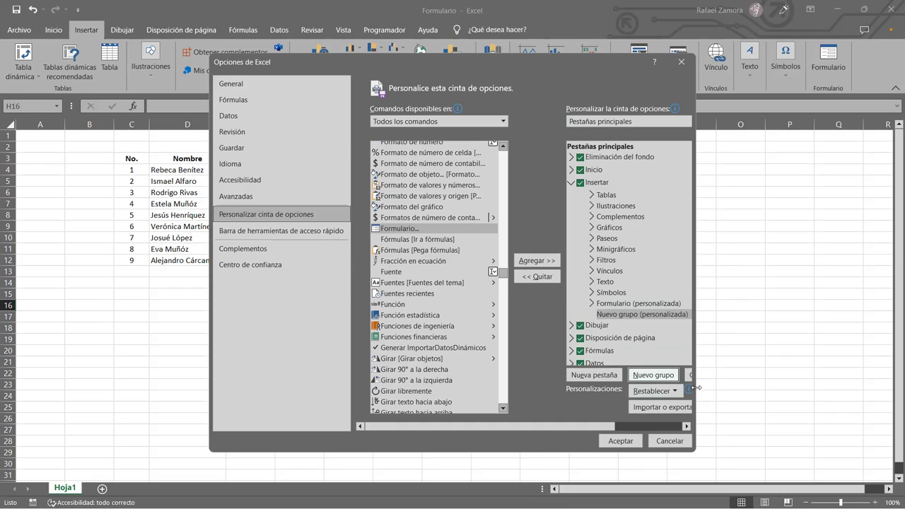
drag(697, 388, 821, 387)
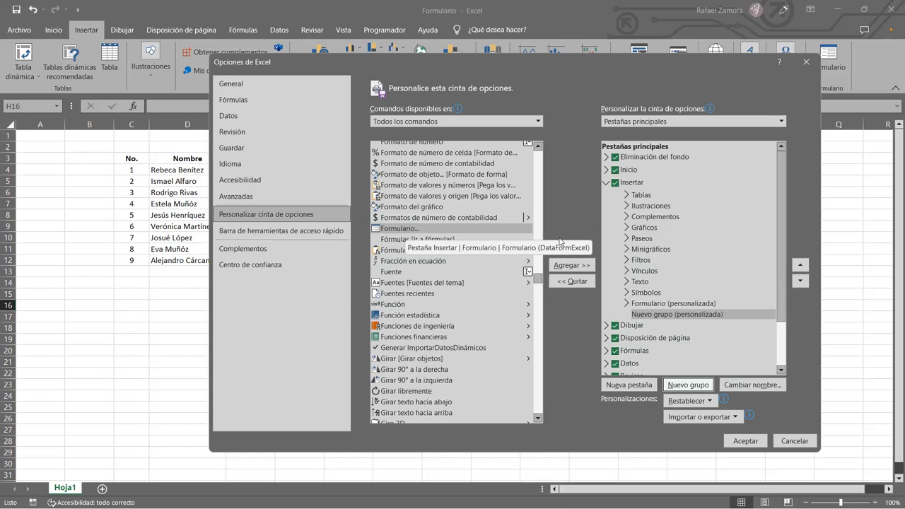
click(676, 305)
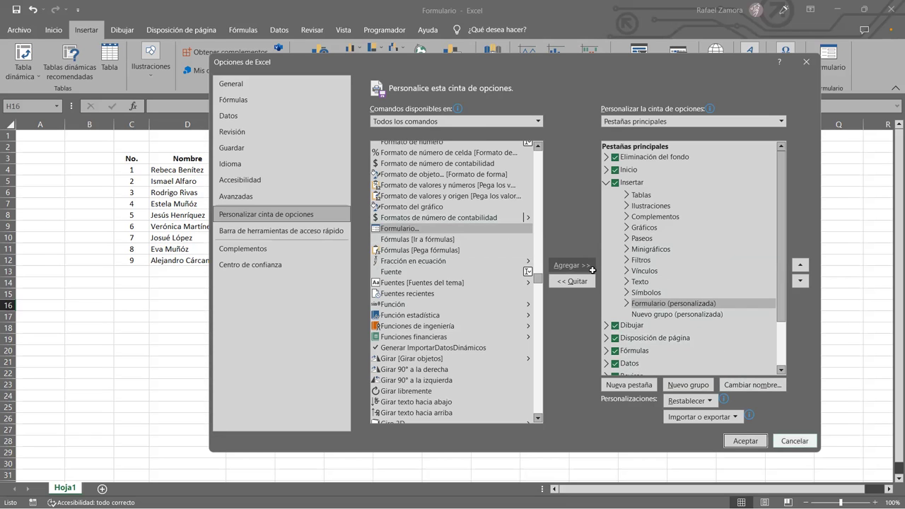
key(Return)
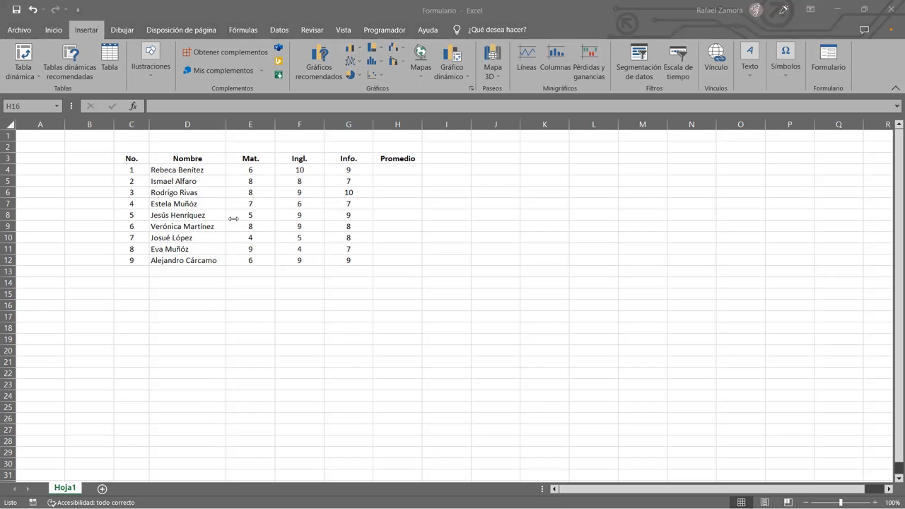
Step: Select a cell in the student grades table and launch the Formulario data form
click(139, 9)
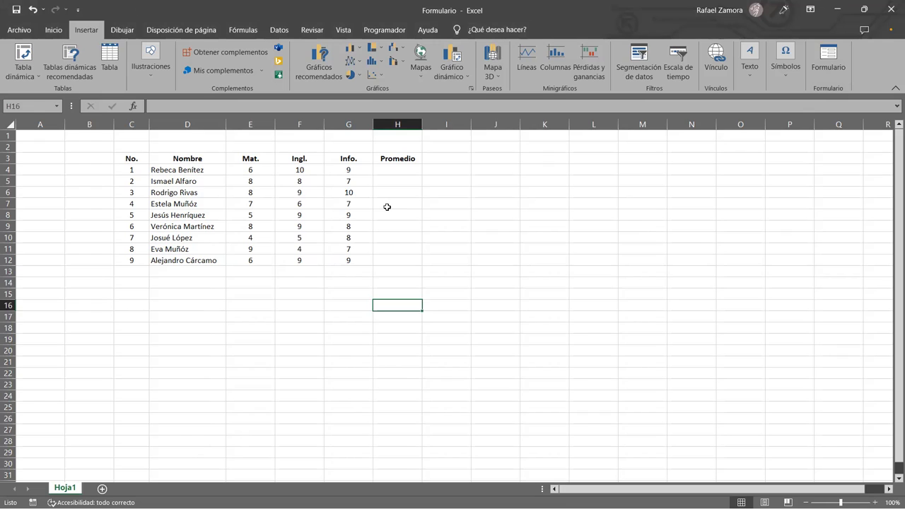
click(250, 181)
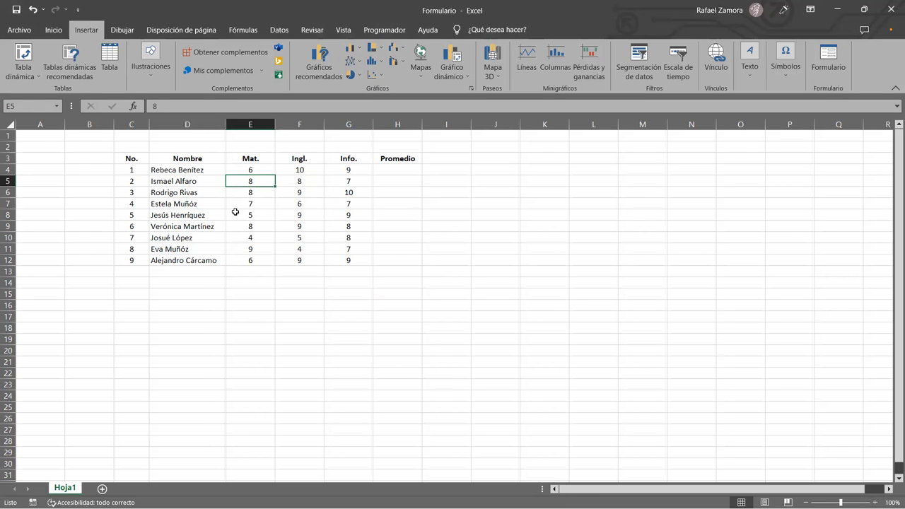
click(236, 212)
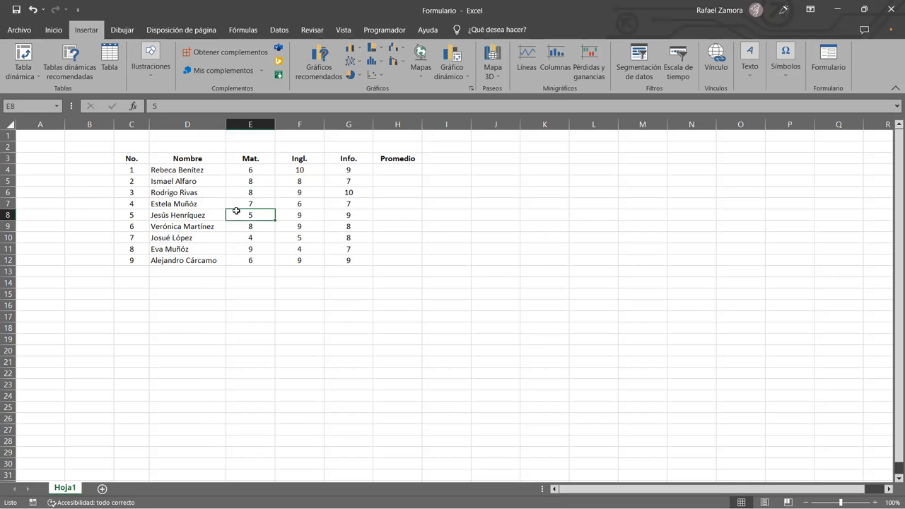
click(217, 199)
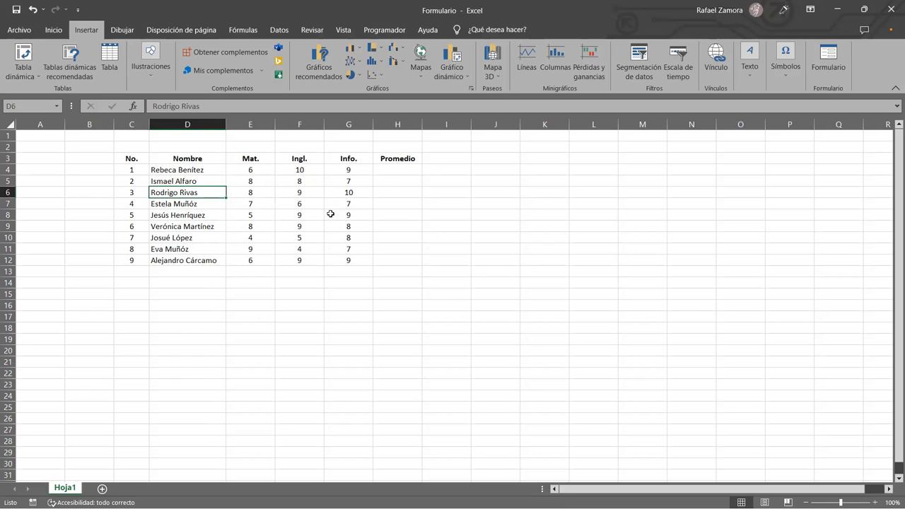
click(832, 68)
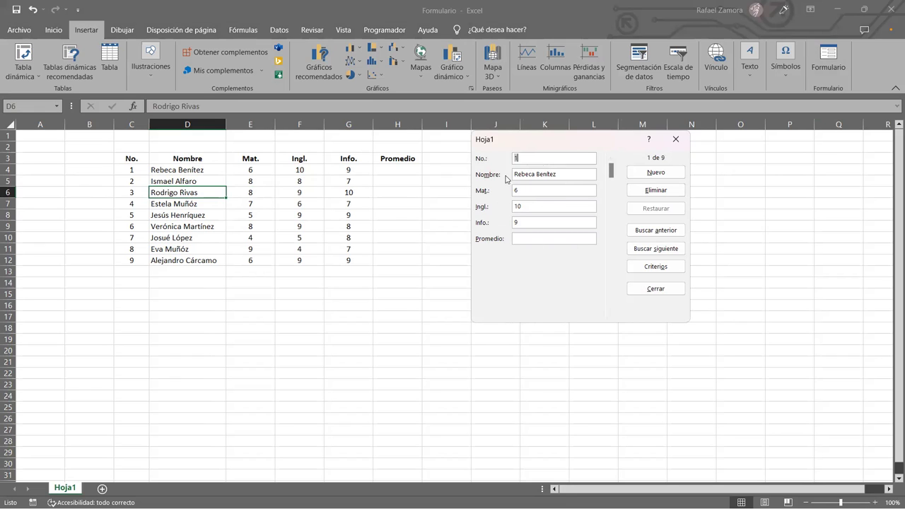
click(527, 239)
click(609, 183)
click(612, 315)
click(612, 315)
click(611, 315)
click(612, 316)
click(611, 316)
click(612, 315)
click(612, 315)
click(611, 315)
click(612, 160)
click(613, 160)
click(612, 160)
click(613, 160)
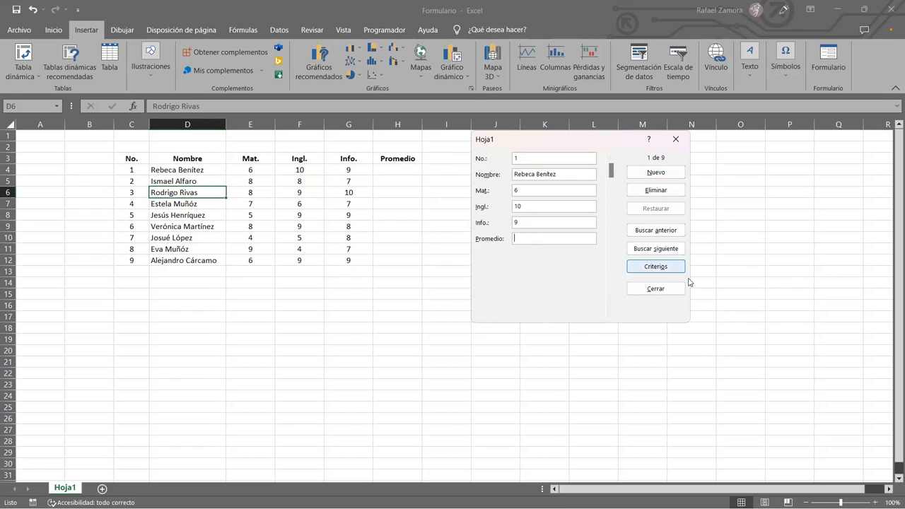
Step: Use Criterios to find the record with No. 8 and change its No. to 1
click(670, 268)
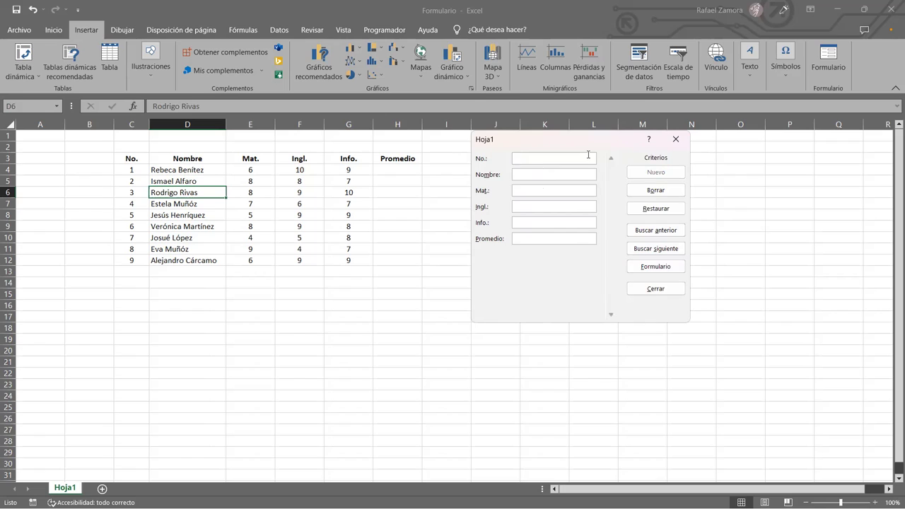
text(5)
key(BackSpace)
text(8)
key(Return)
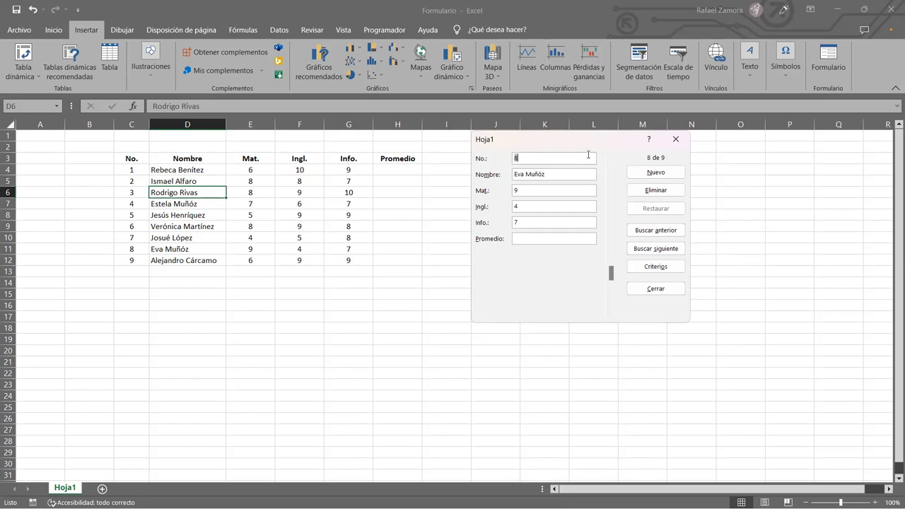
text(1)
key(Return)
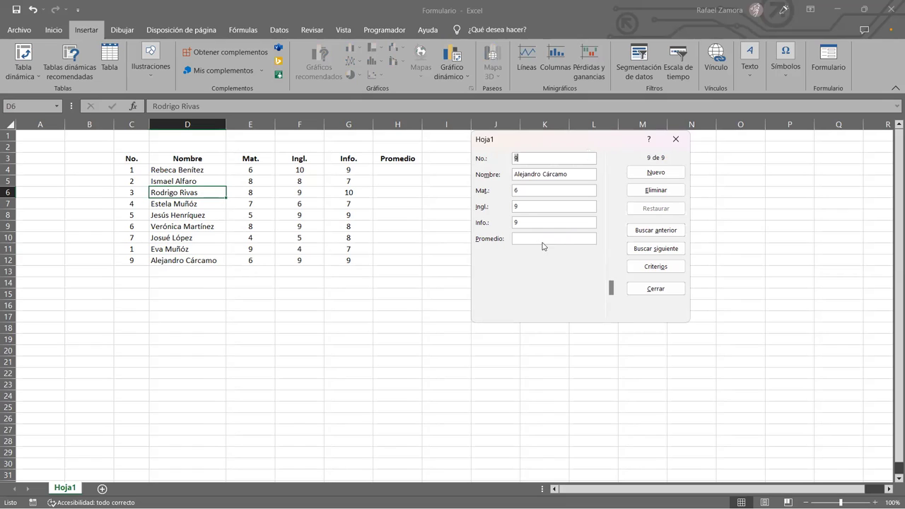
click(520, 244)
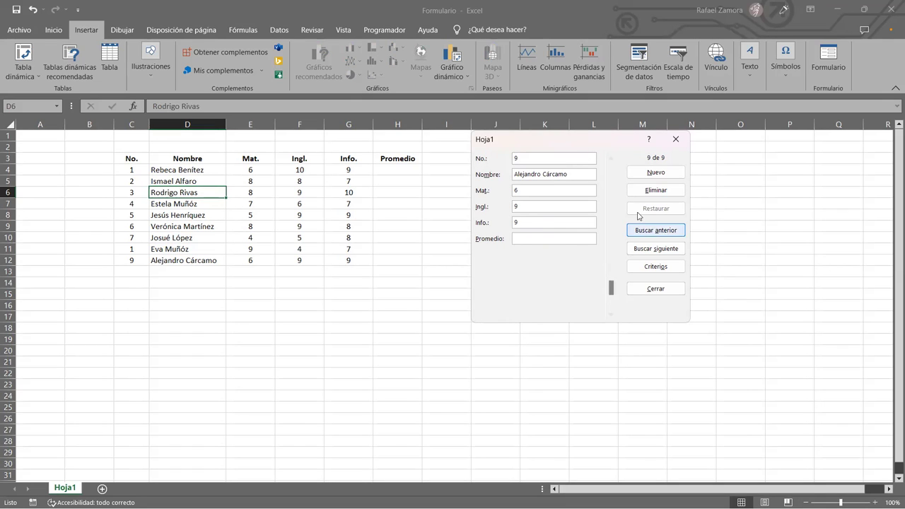
Step: Fill H4:H12 with Autosuma > Promedio averages of Mat., Ingl. and Info., then reopen the data form
click(676, 140)
click(389, 169)
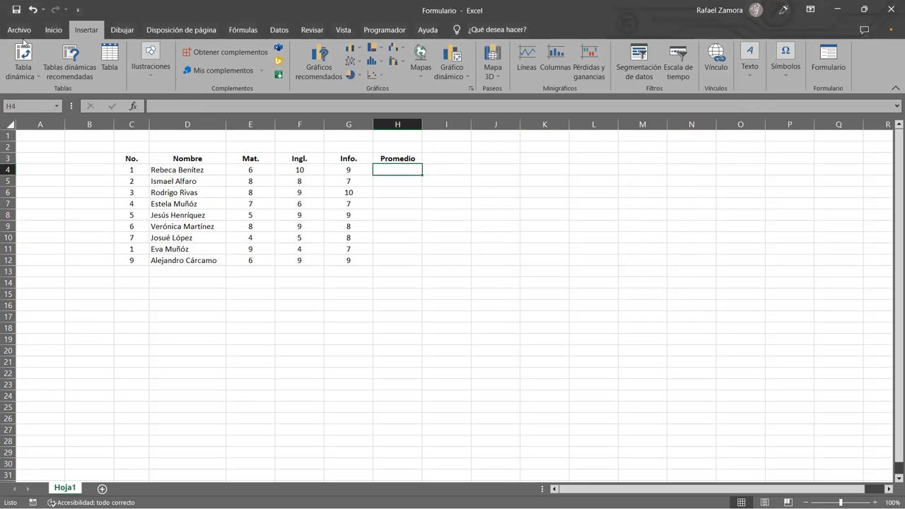
click(53, 30)
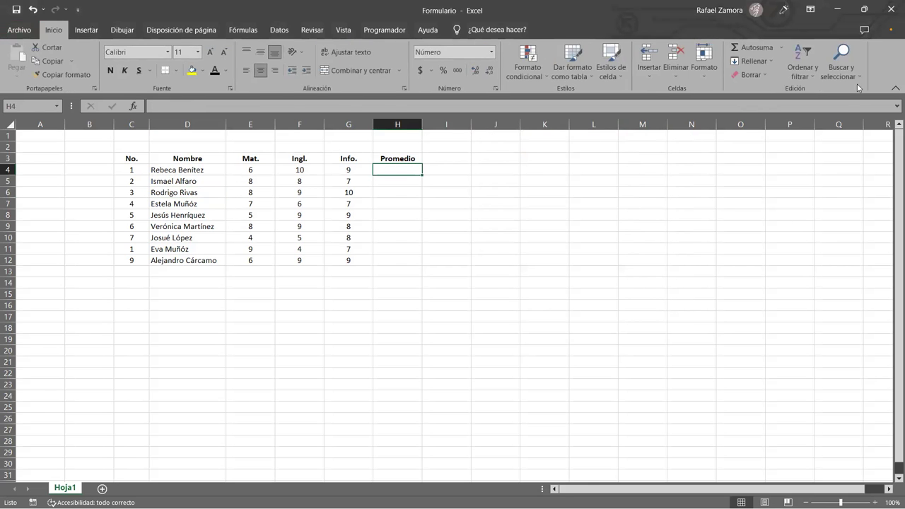
click(781, 47)
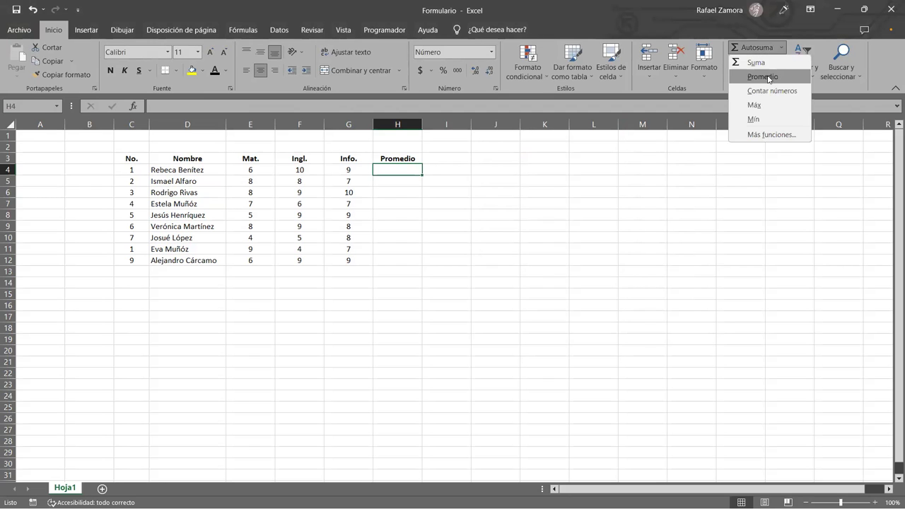
key(Return)
key(Return)
click(396, 169)
drag(422, 174, 414, 267)
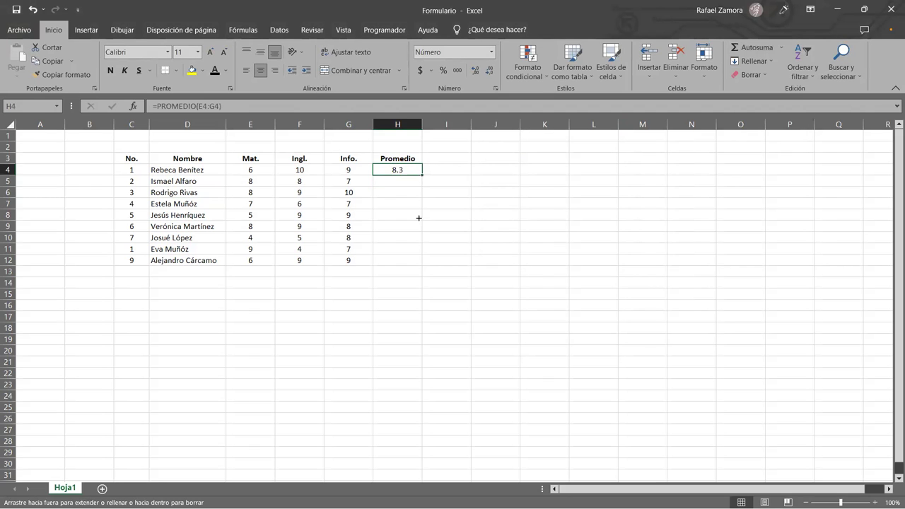
click(317, 203)
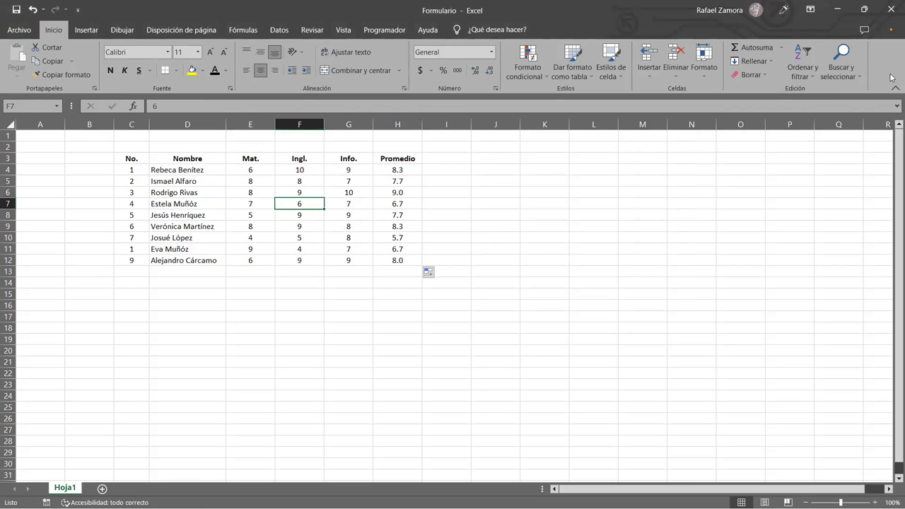
click(86, 29)
click(835, 58)
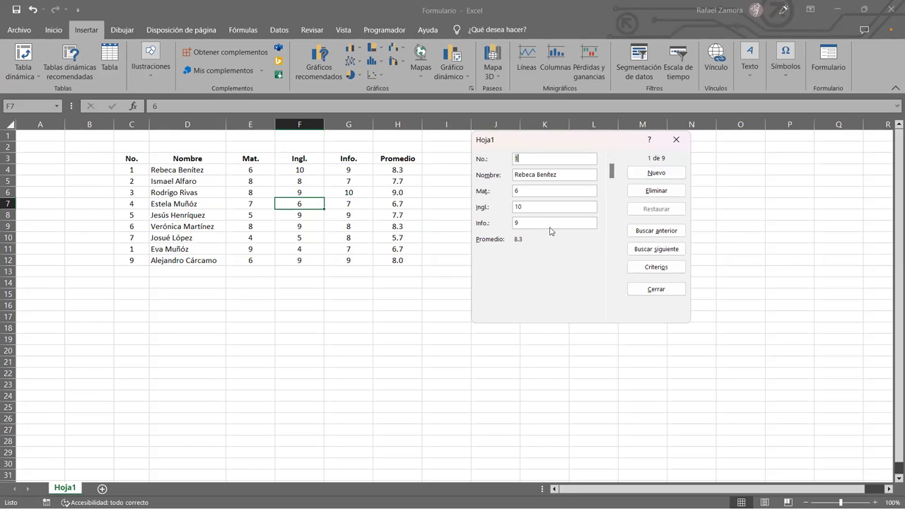
Step: Browse the form's records forward and back to record 9, confirming its Promedio of 8.0
click(612, 315)
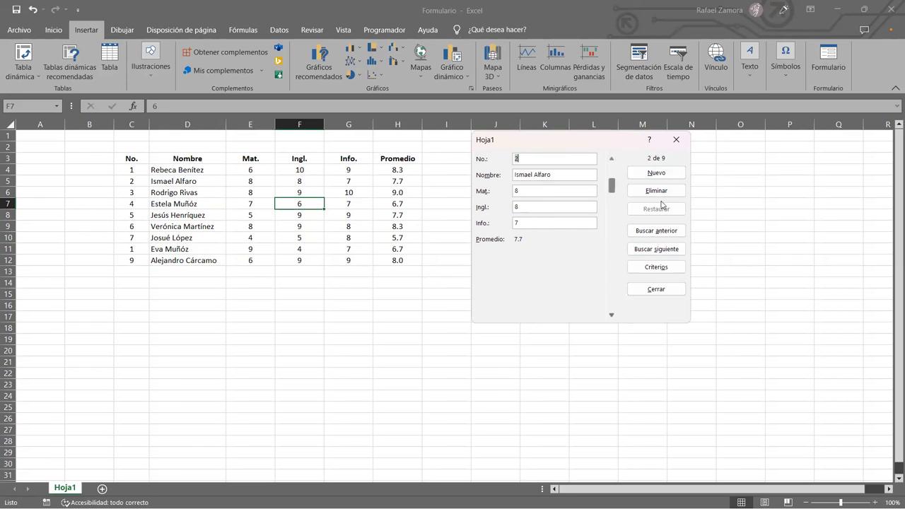
click(670, 254)
click(671, 255)
click(674, 235)
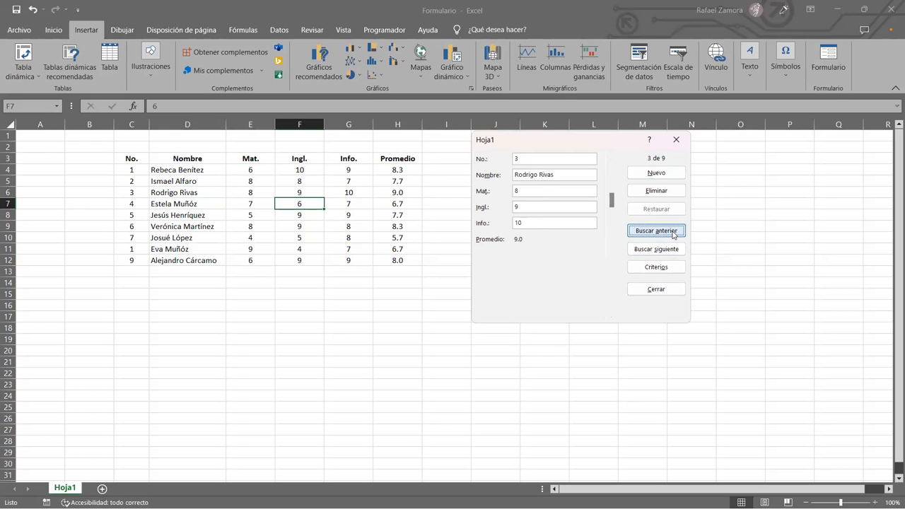
click(671, 251)
click(672, 252)
click(673, 252)
click(672, 252)
click(673, 252)
click(673, 252)
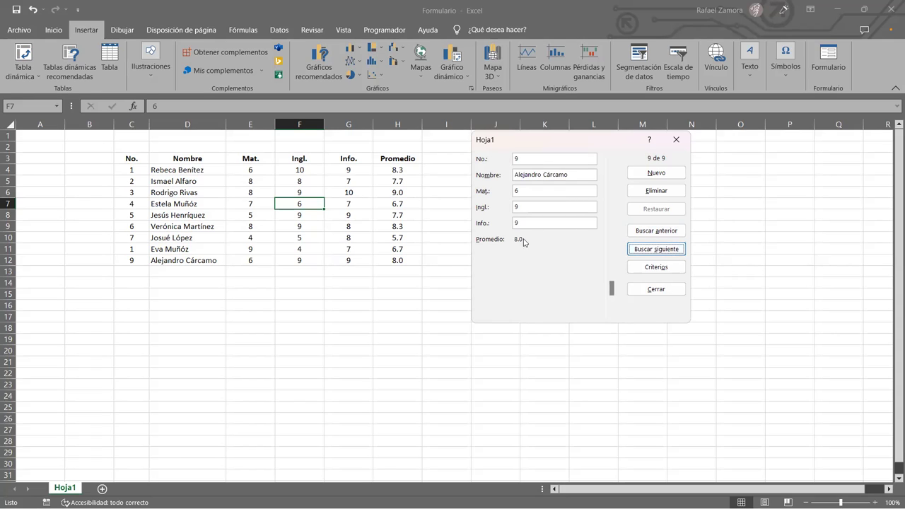
Step: Add student No. 10 with the student's name and grades 7, 6 and 8
click(665, 174)
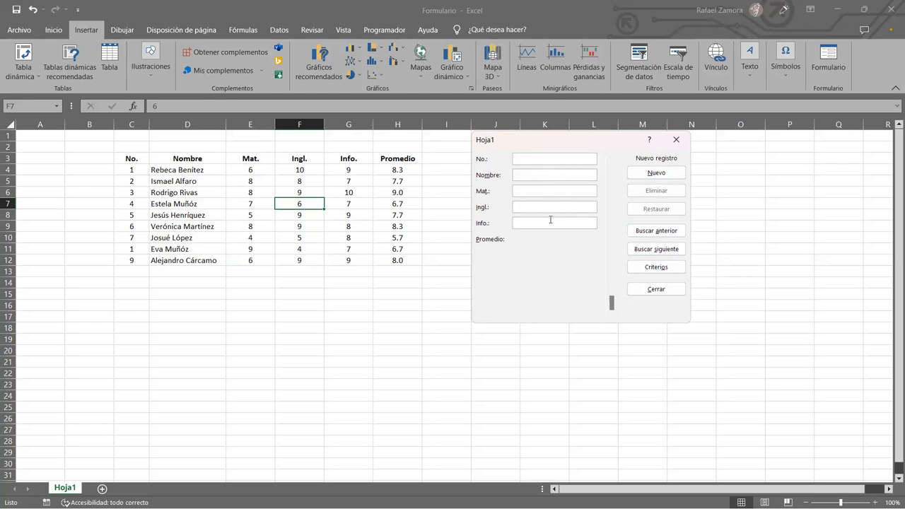
text(10)
key(Tab)
text(José )
text(Ben)
text(ite)
text(z)
text(7)
click(541, 207)
text(6)
click(538, 222)
text(8)
click(665, 175)
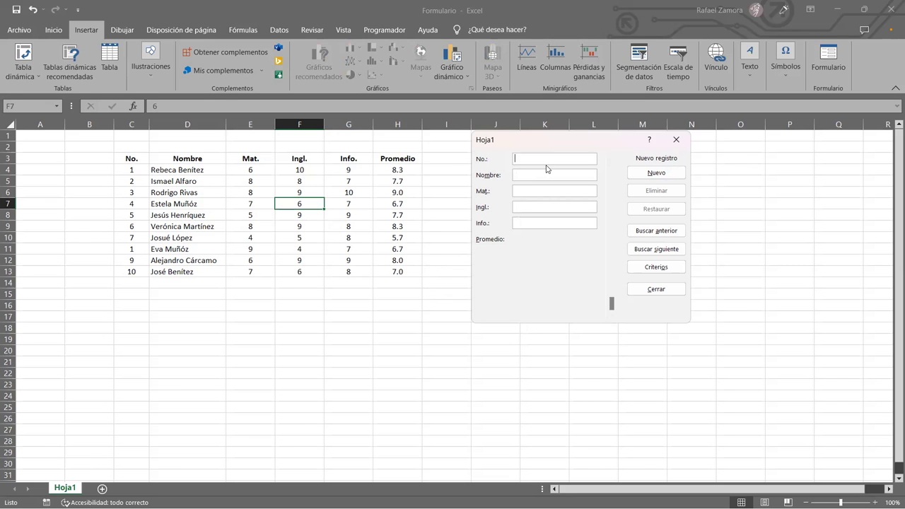
Step: Add student No. 11 with the student's name and grades 8, 7 and 8
text(11)
text(Estela)
text(Flores)
text(8)
click(536, 205)
text(7)
click(544, 223)
text(8)
click(645, 177)
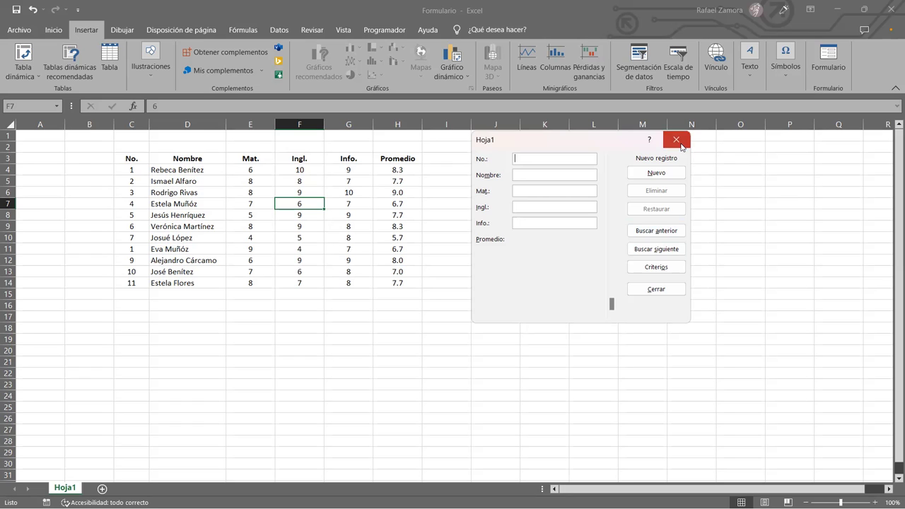
Step: Close the data form, convert C3:H14 into a table with Ctrl+T, then undo it
click(682, 146)
click(397, 272)
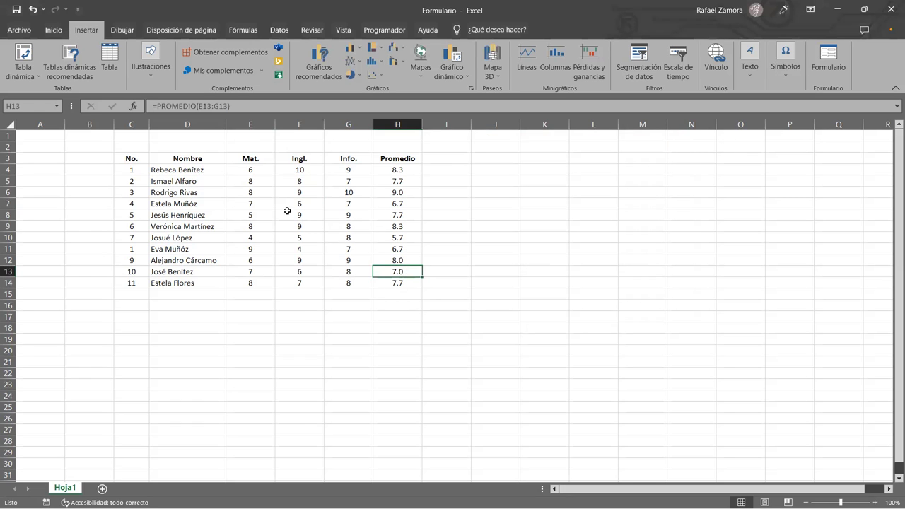
click(312, 202)
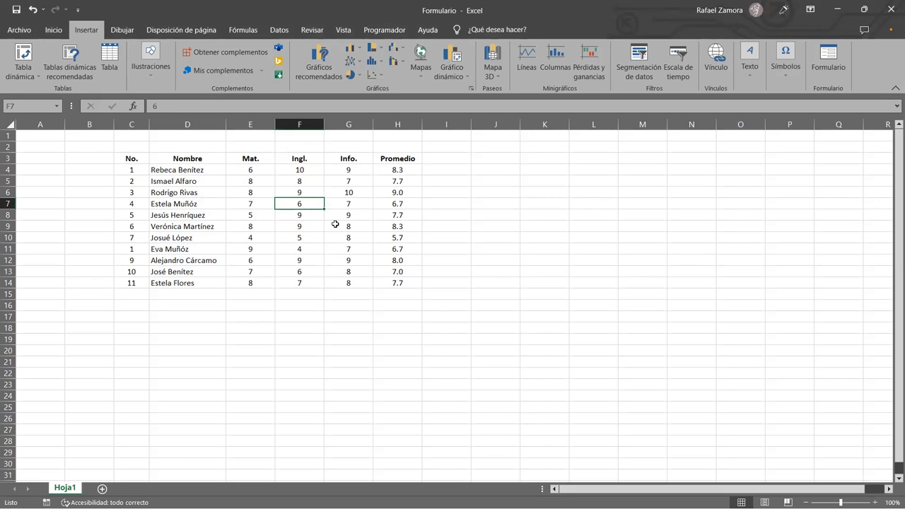
key(ctrl+t)
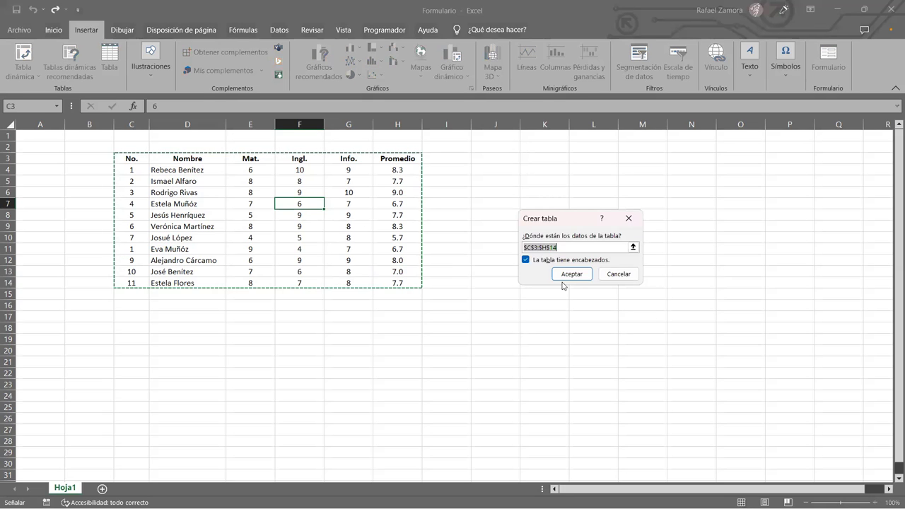
click(578, 279)
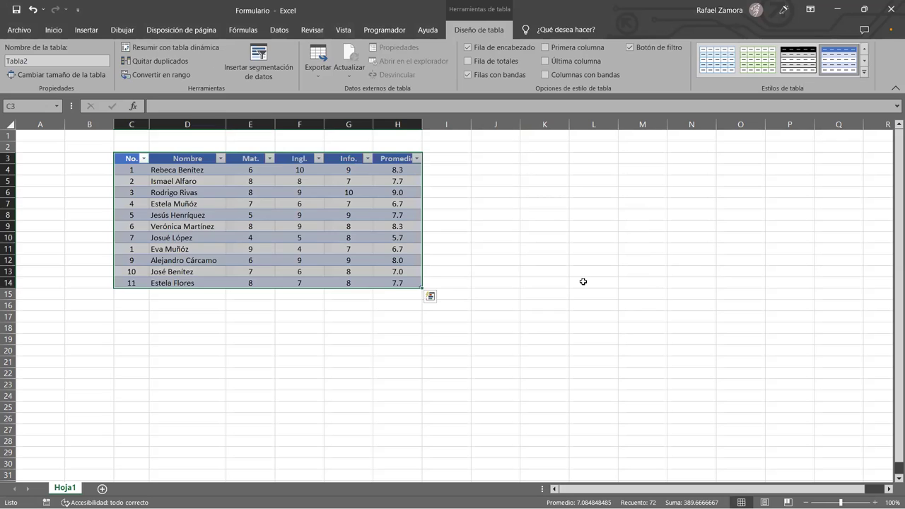
key(ctrl+z)
Step: Open the Crear tabla dialog for the grades range via Insertar > Tabla
click(394, 231)
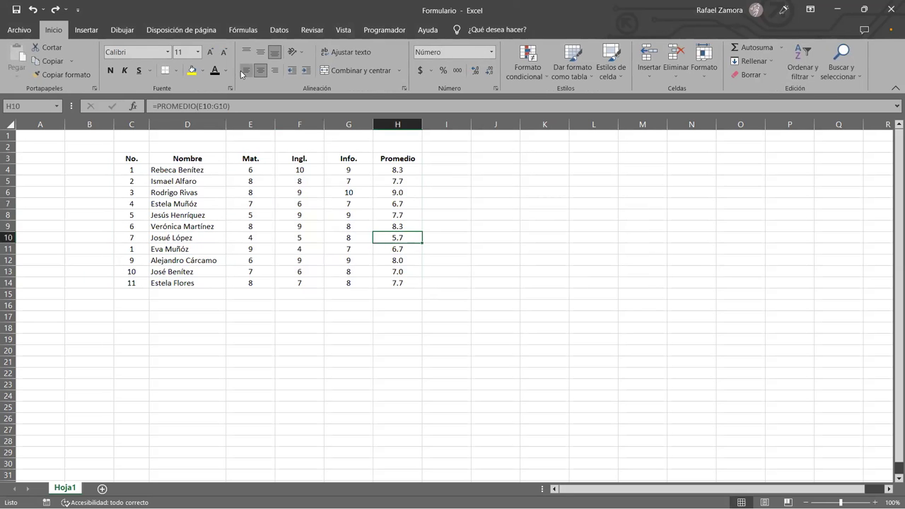
click(91, 36)
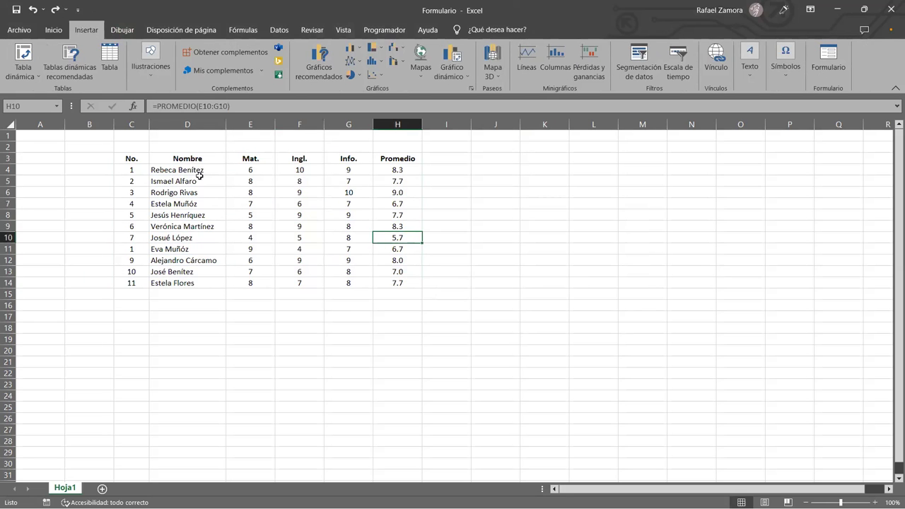
click(102, 64)
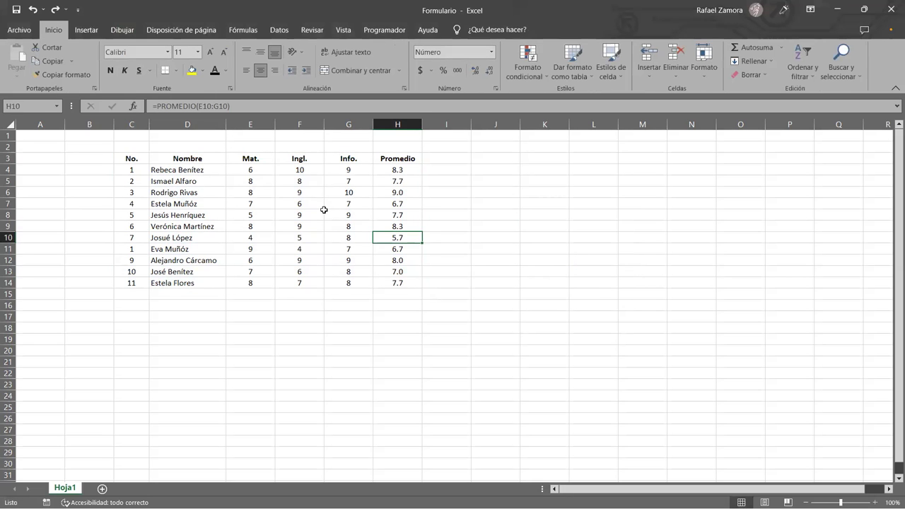
Step: Convert the grades to a table without filter buttons, then undo both changes, selecting H9
click(325, 210)
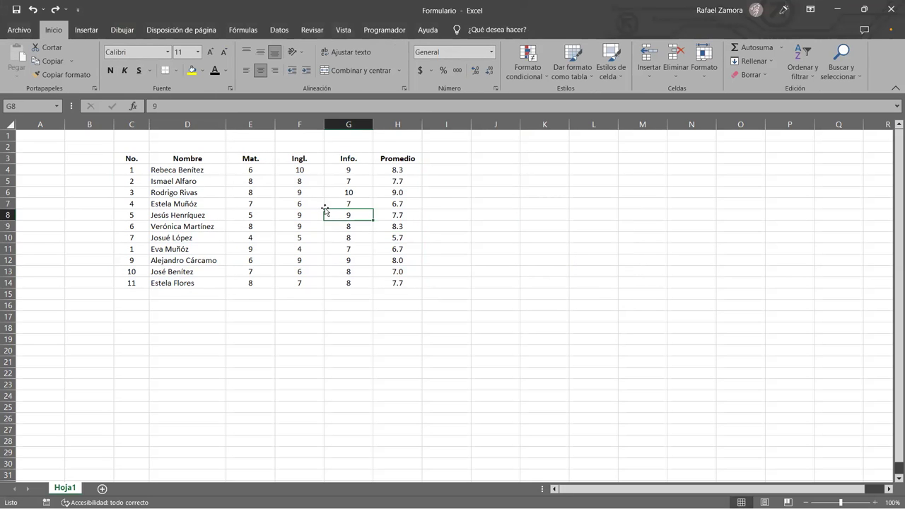
key(ctrl+t)
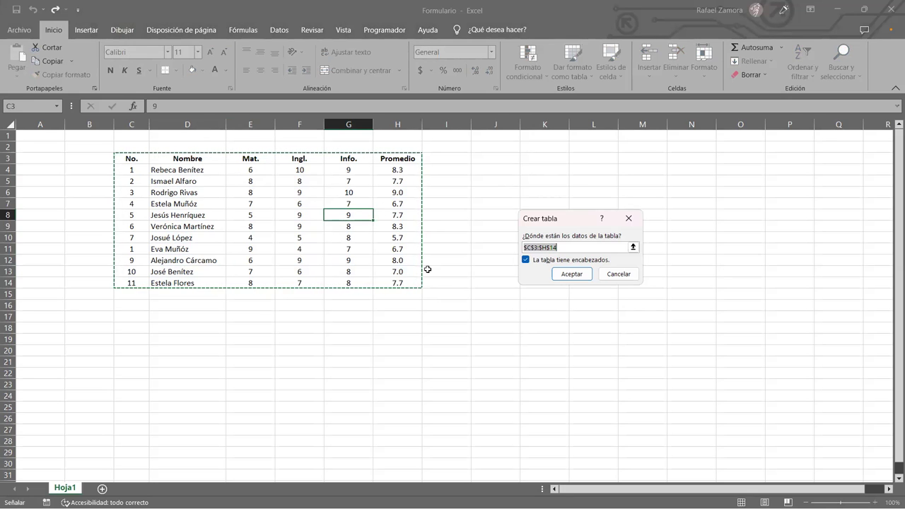
click(584, 276)
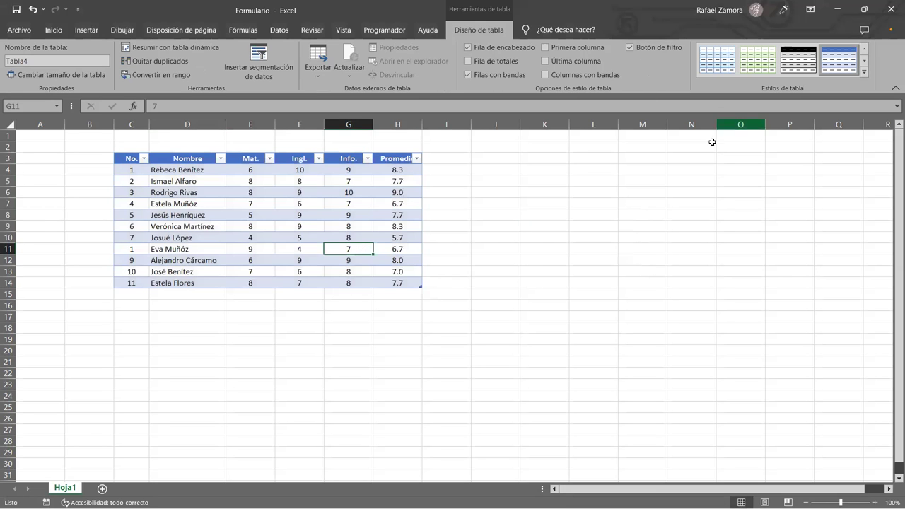
click(630, 46)
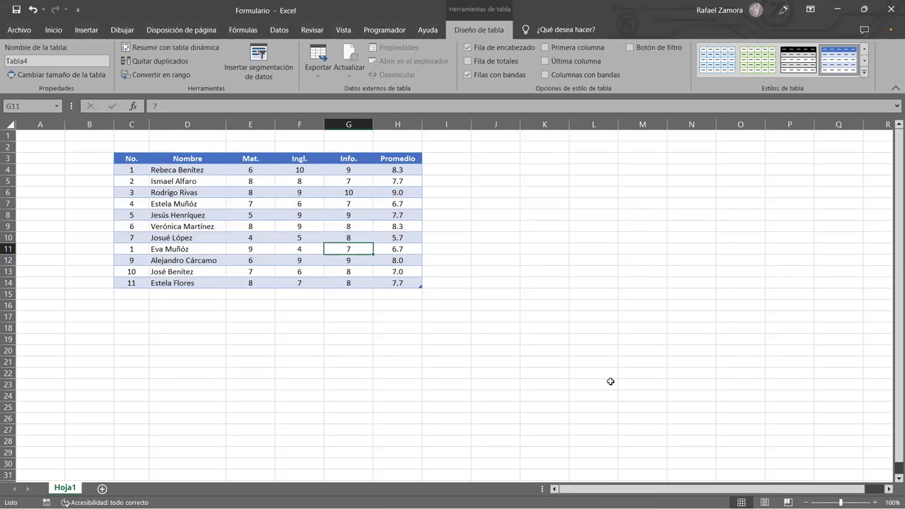
click(379, 213)
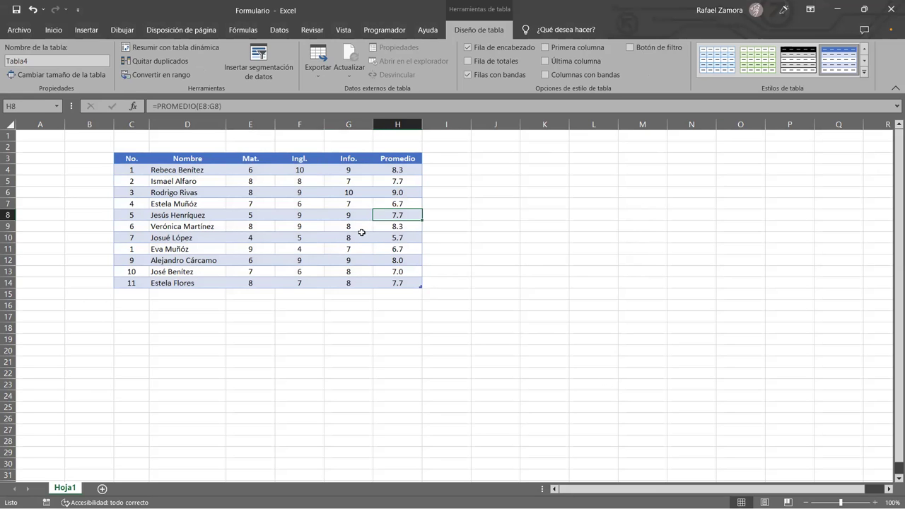
key(ctrl+z)
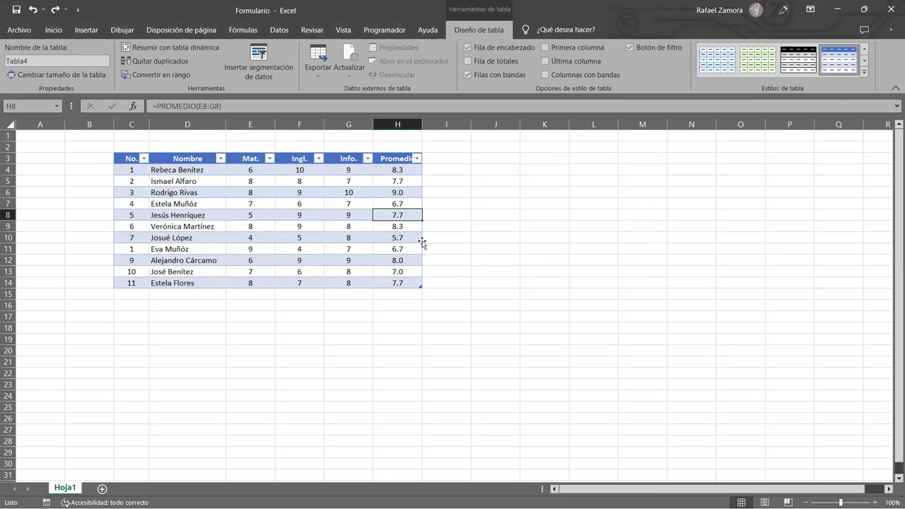
key(ctrl+z)
click(404, 224)
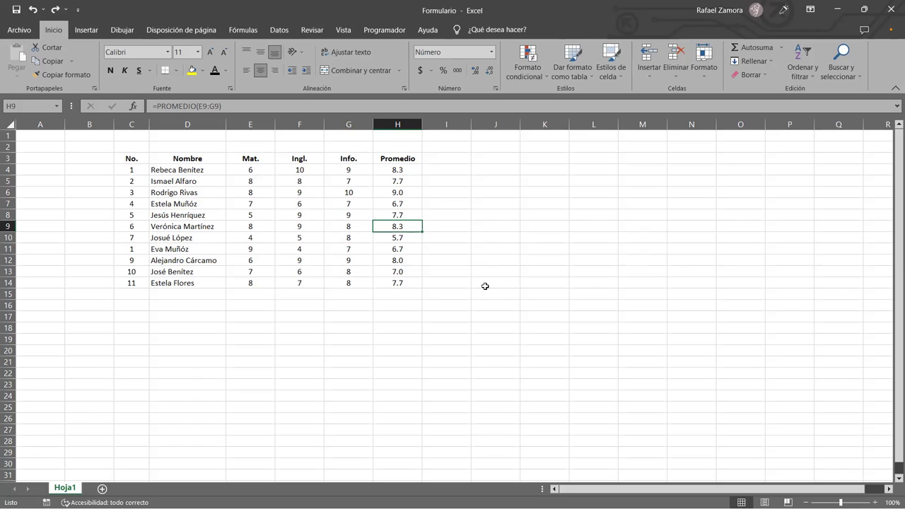
click(322, 237)
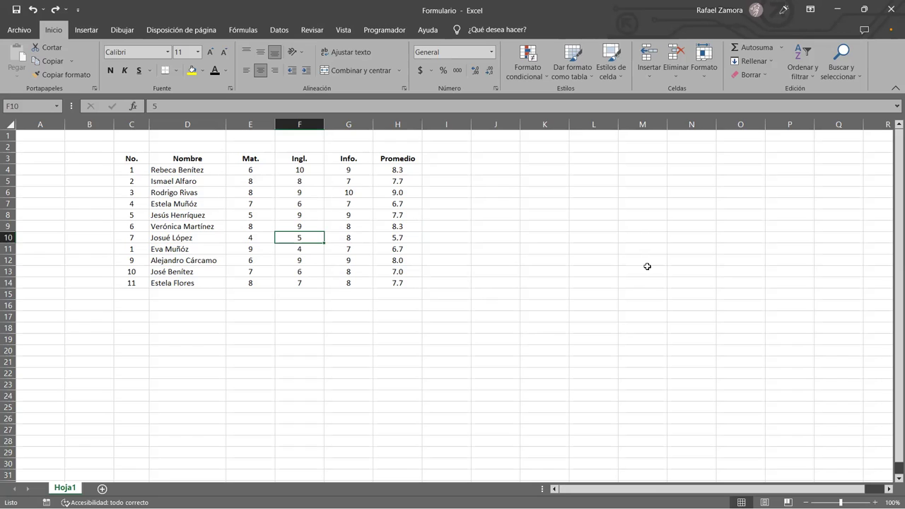
click(548, 262)
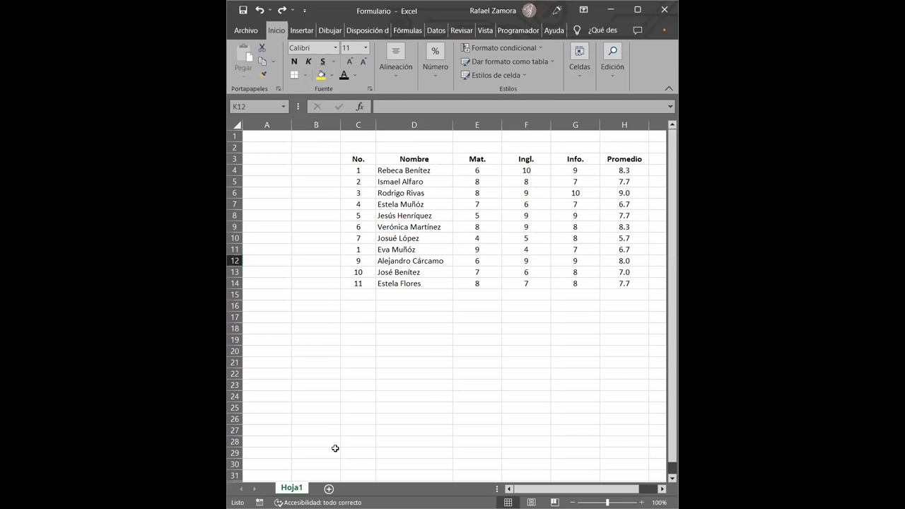
Step: Add a new blank worksheet Hoja2 and show the Programador developer tools
click(329, 489)
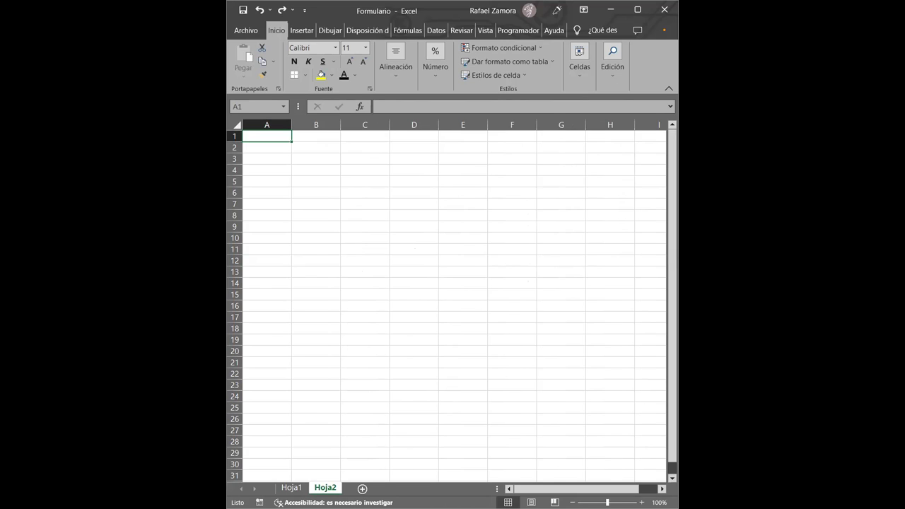
click(415, 308)
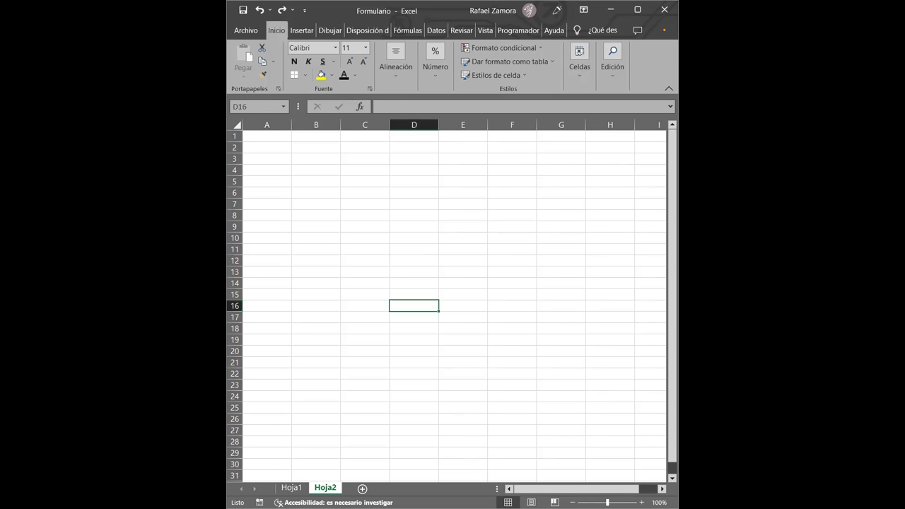
click(492, 327)
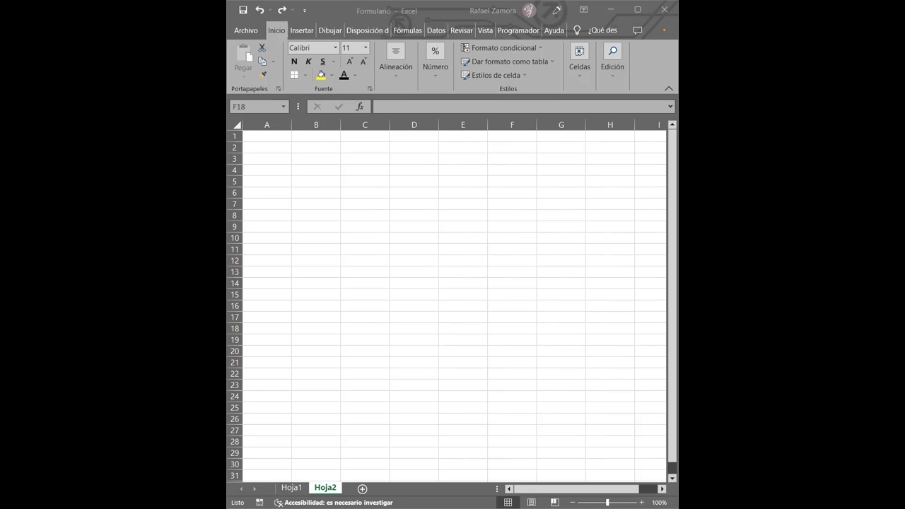
click(420, 212)
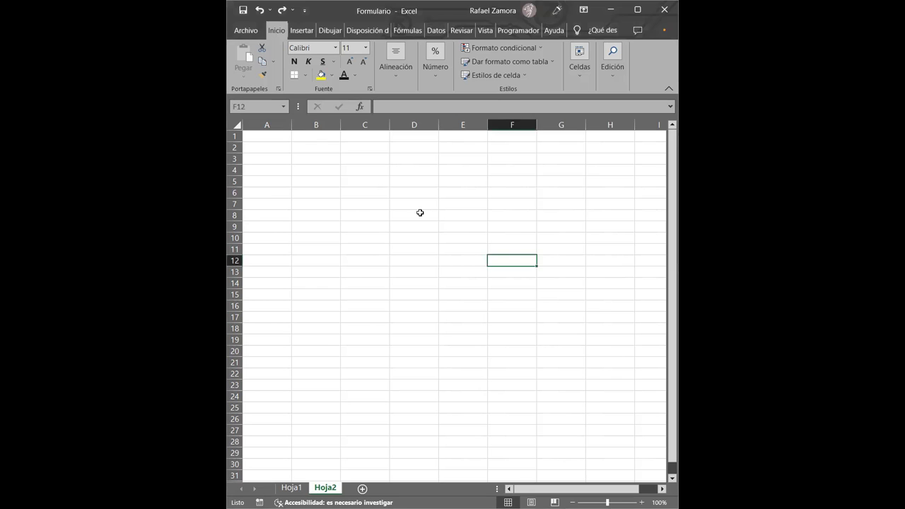
click(513, 31)
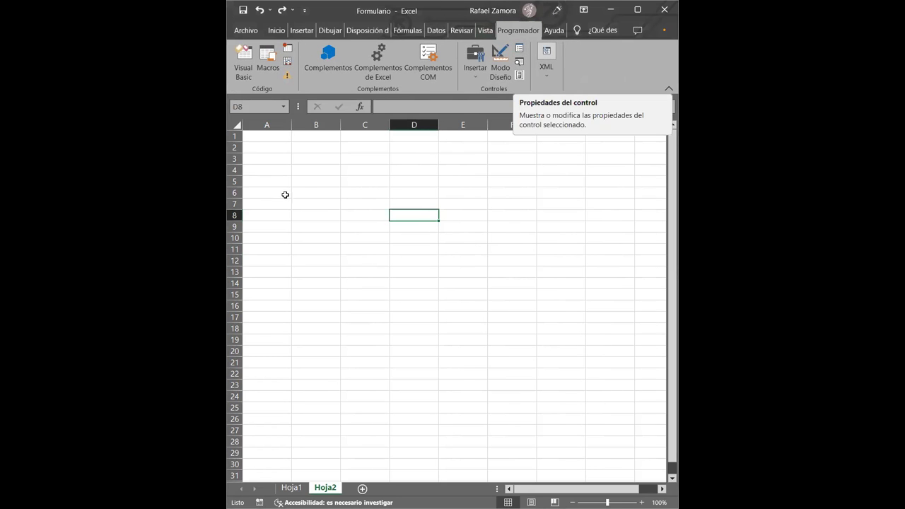
Step: Open the VBA editor with Alt+F11, save the workbook, and select Hoja2 in the project
click(244, 71)
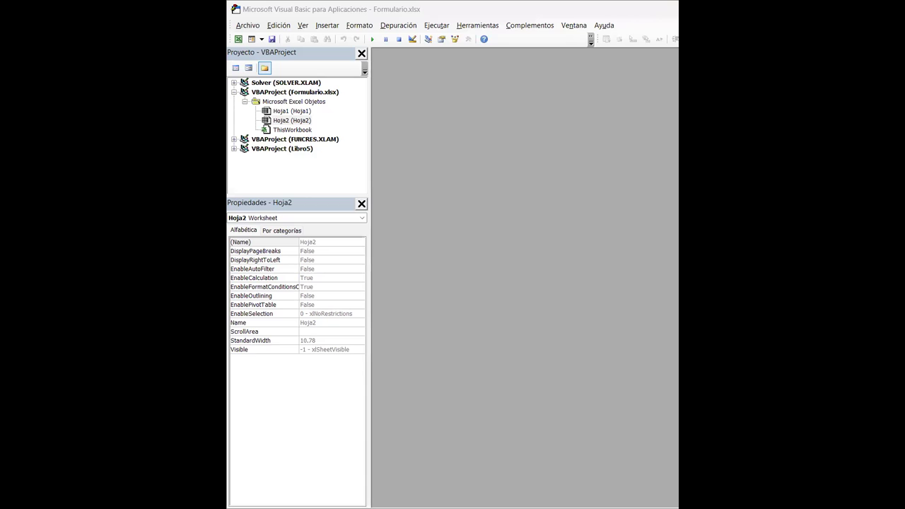
click(564, 137)
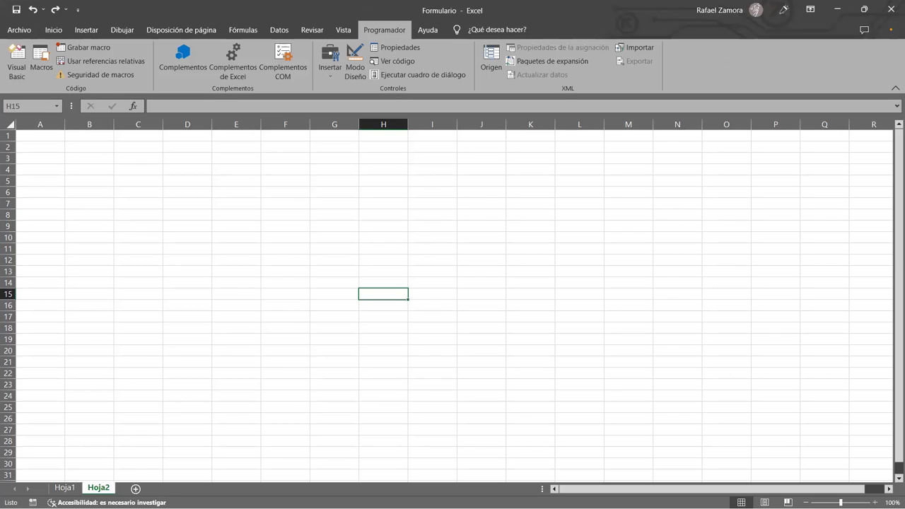
key(alt+F11)
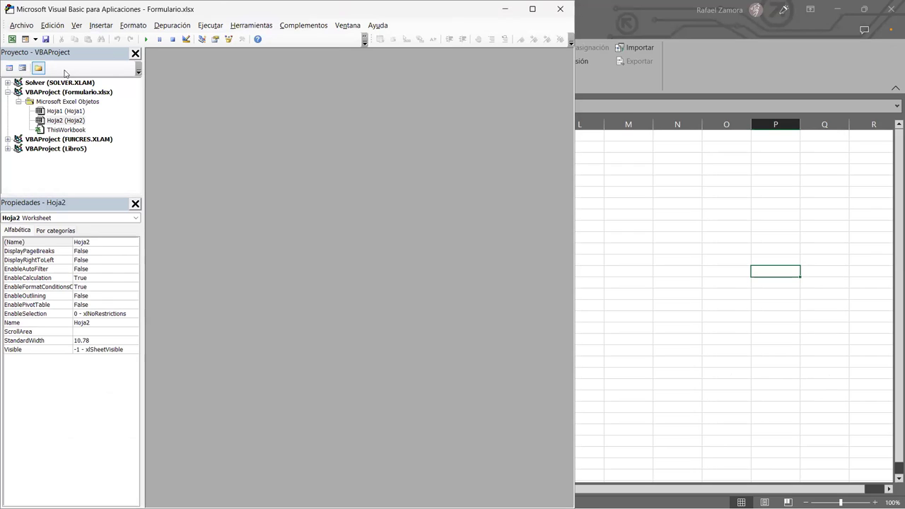
key(ctrl+s)
click(67, 119)
click(65, 122)
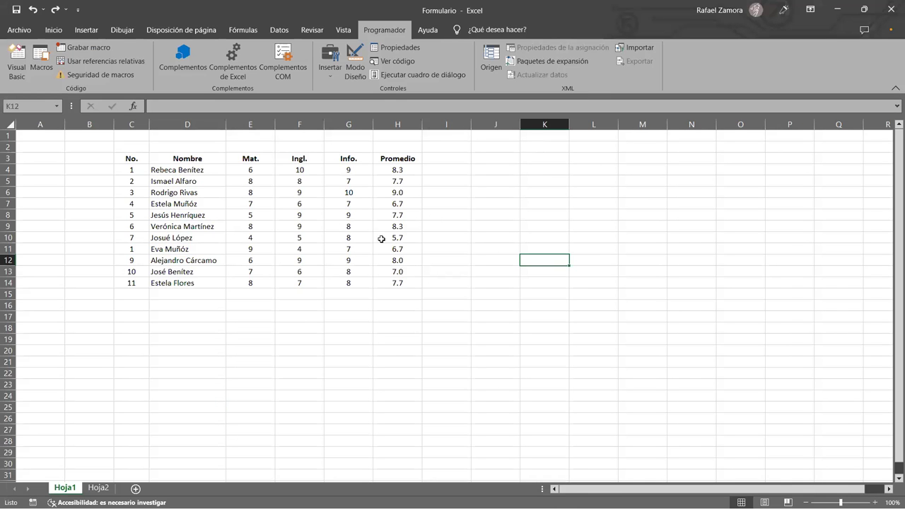
Step: From Hoja2, insert a new Módulo1 in the VBA editor and move its code window up-left
key(ctrl+Page_Down)
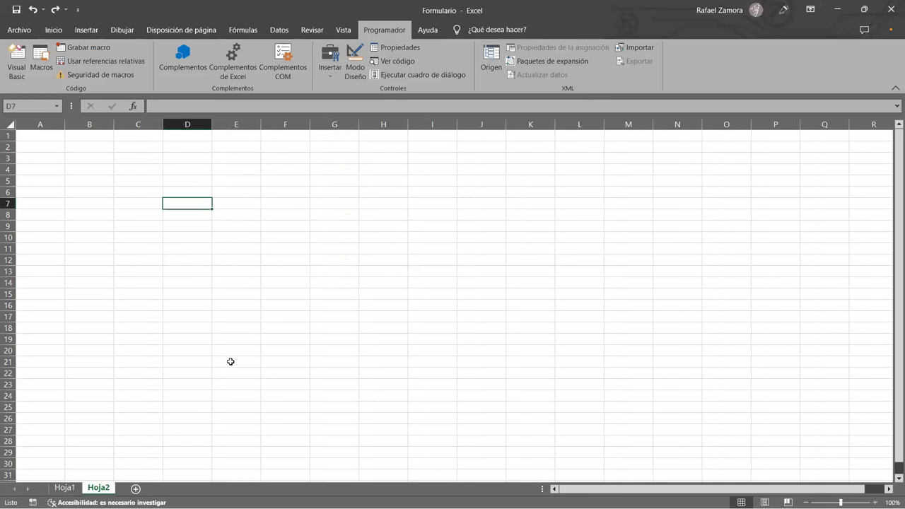
key(alt+F11)
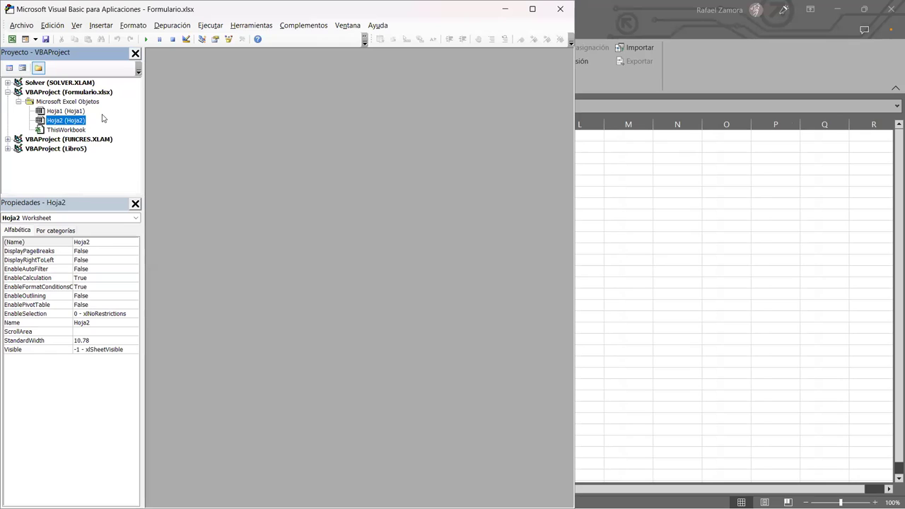
click(107, 26)
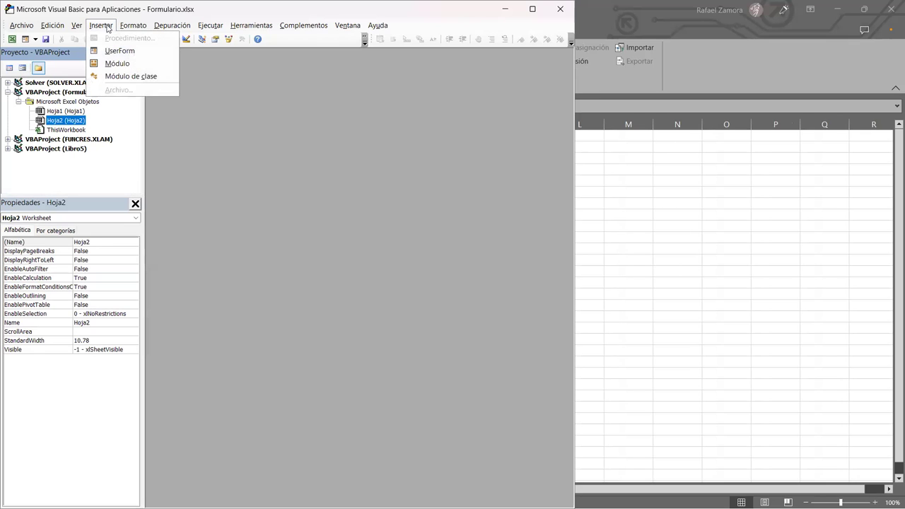
click(122, 63)
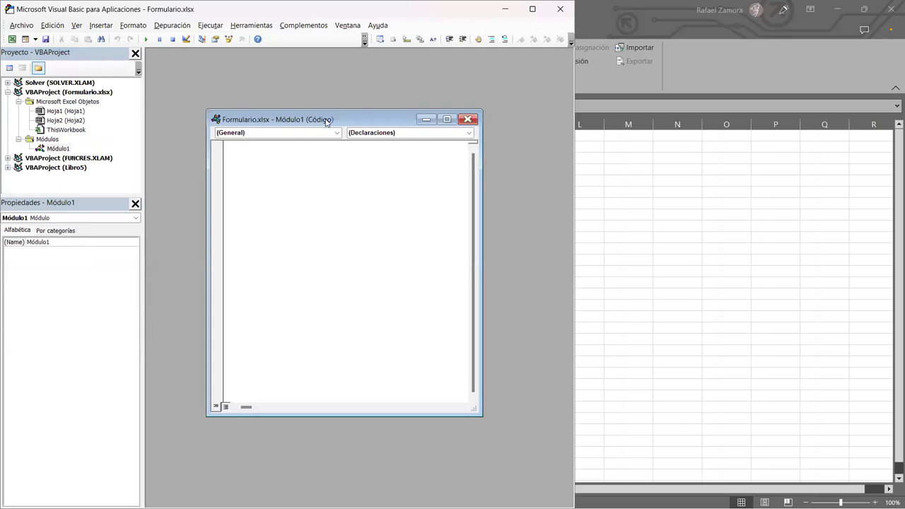
drag(320, 115, 262, 56)
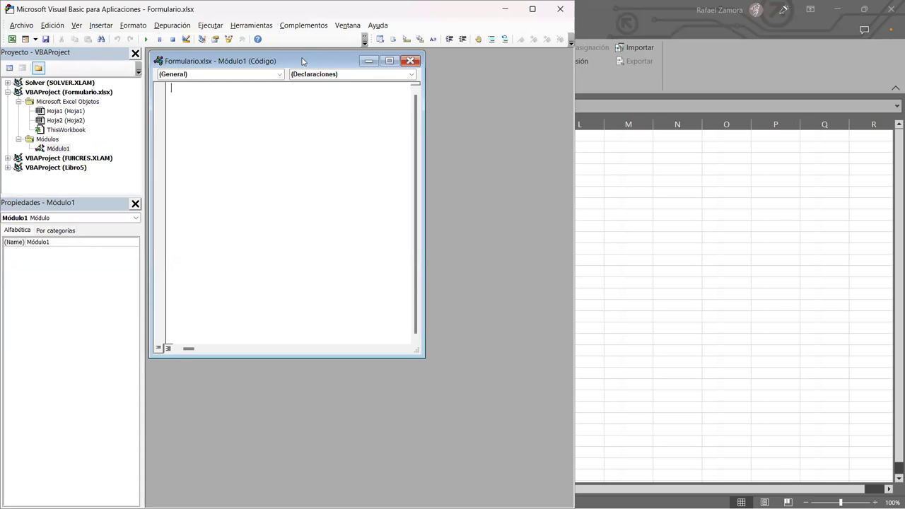
drag(303, 61, 299, 61)
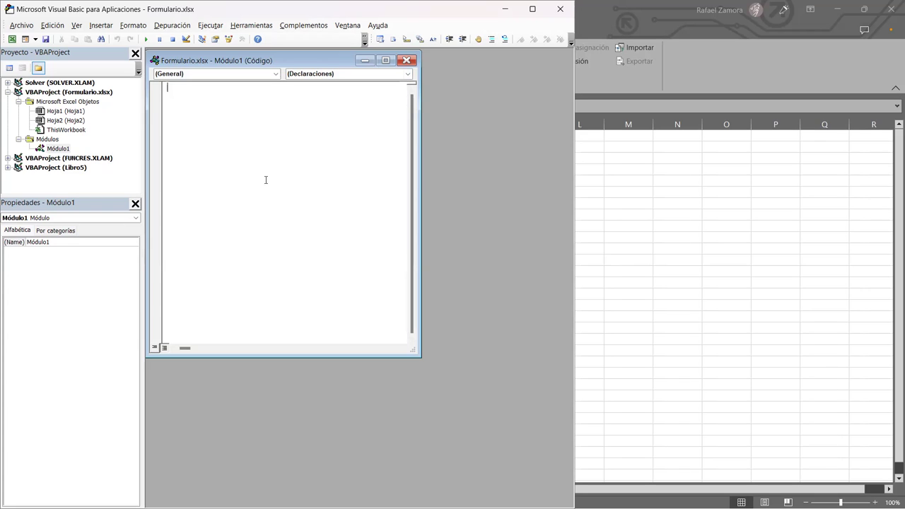
Step: Write Sub CajadeMensaje() in Módulo1 with the body line masgbox "Bienvenidos"
text(Sun)
key(BackSpace)
text(b)
text(Caja)
text(de)
text(Mensaje())
key(Return)
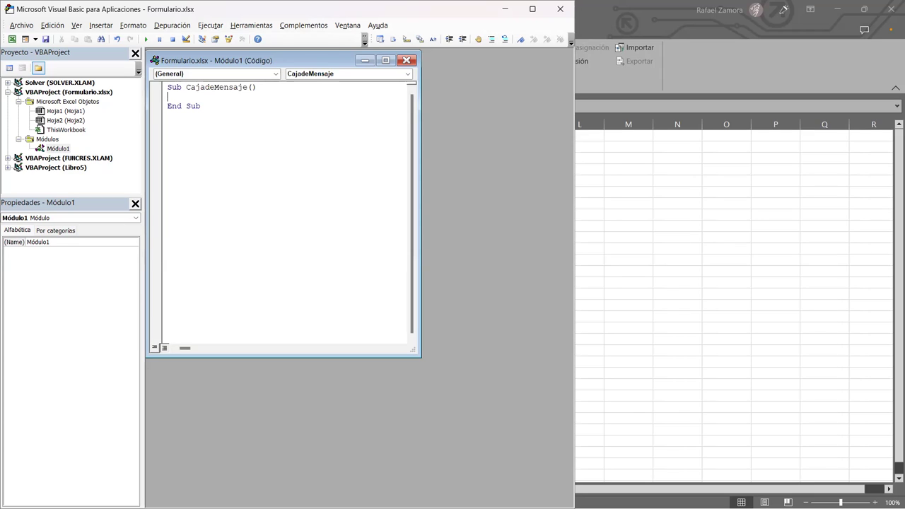
key(Return)
key(Up)
key(Return)
text(masgbox )
text("Bienvenidos)
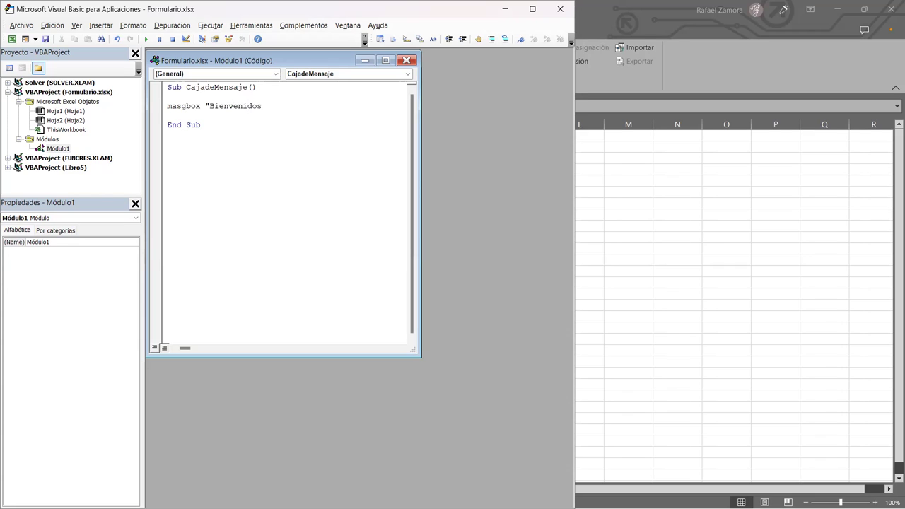
text(")
Step: Run CajadeMensaje from the Macros list and acknowledge the resulting compile error
key(alt+F11)
click(186, 225)
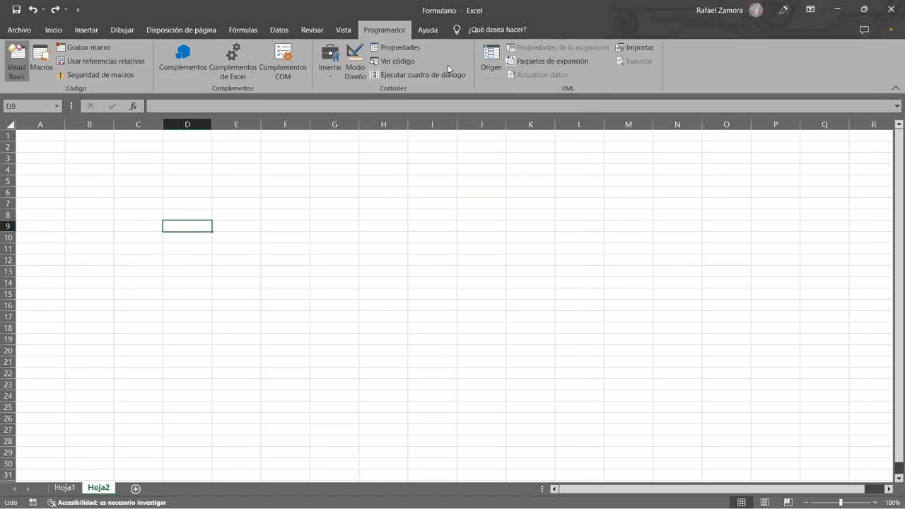
click(10, 64)
click(644, 338)
click(43, 67)
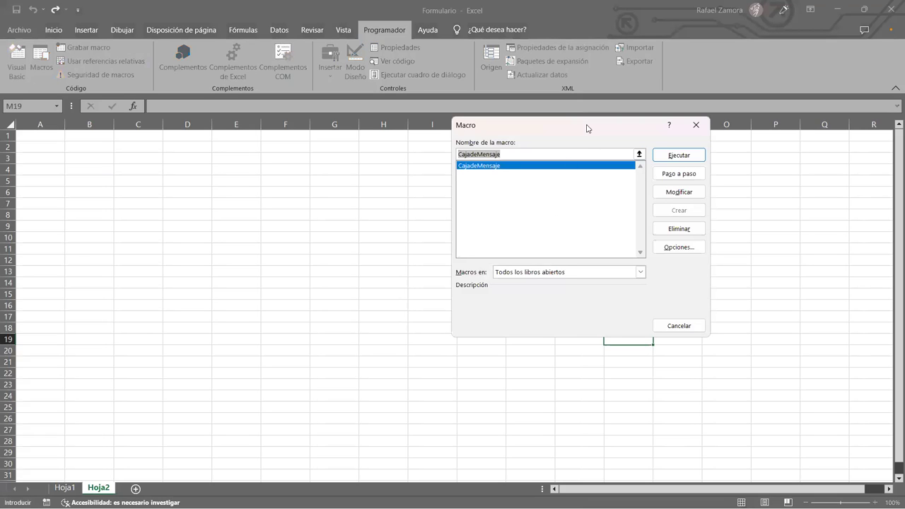
drag(586, 128, 772, 110)
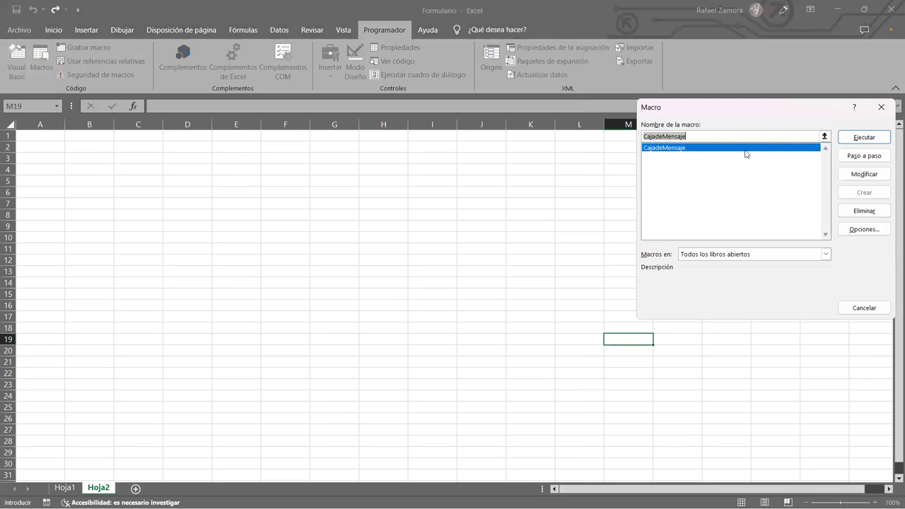
click(844, 141)
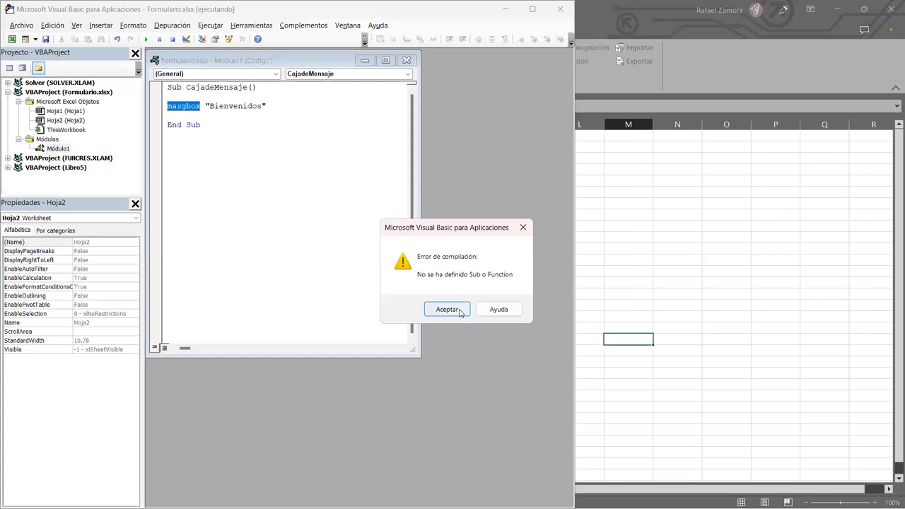
click(460, 312)
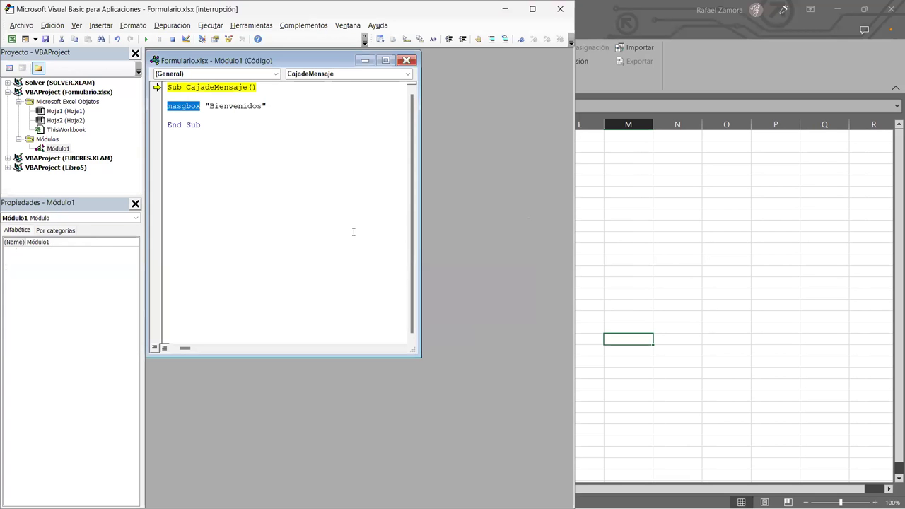
click(647, 344)
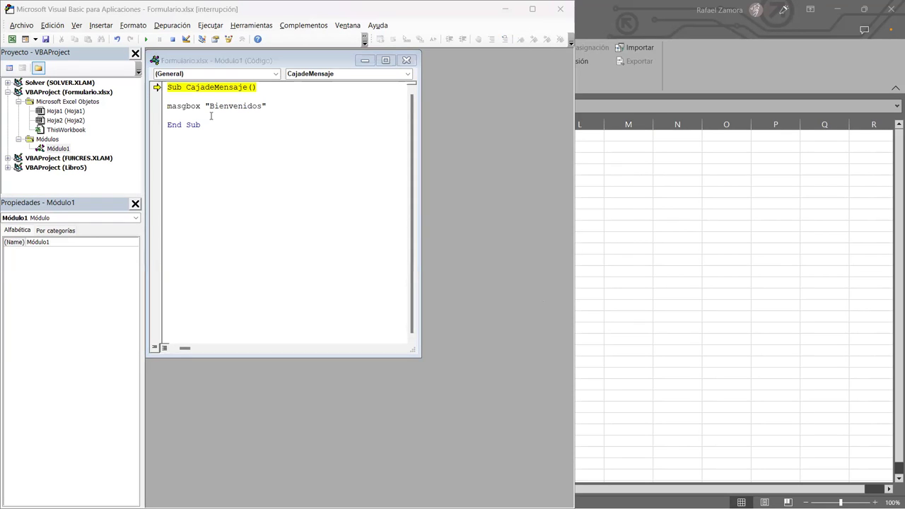
Step: Correct masgbox to MsgBox in Módulo1 and close the module's code window
click(237, 128)
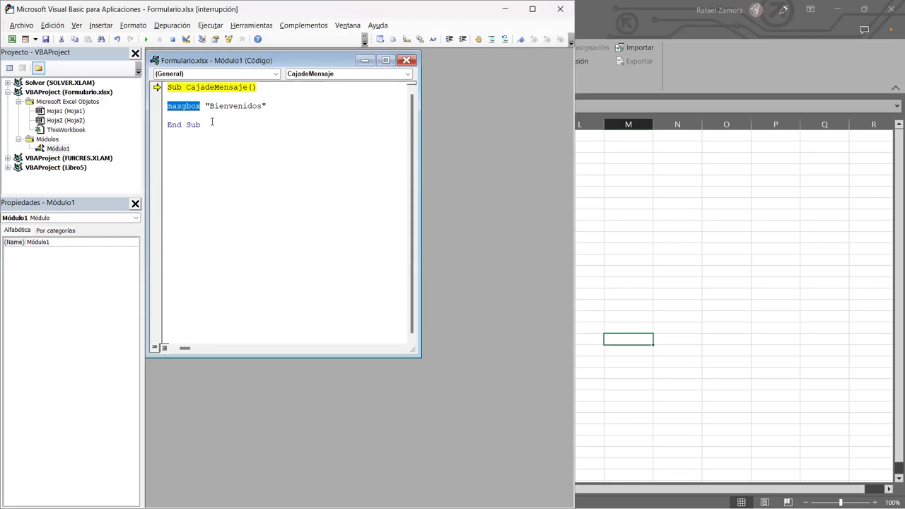
click(212, 122)
drag(268, 106, 185, 106)
click(168, 106)
key(Delete)
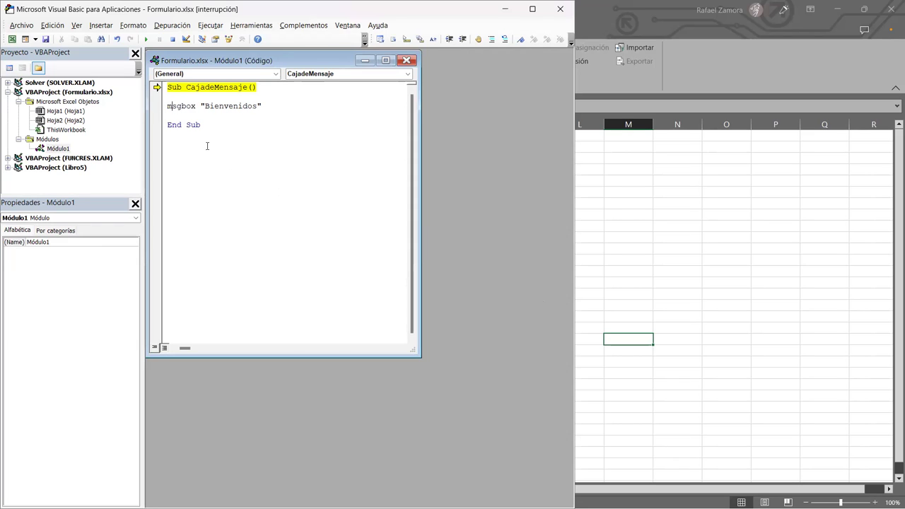
click(212, 87)
click(192, 134)
click(407, 62)
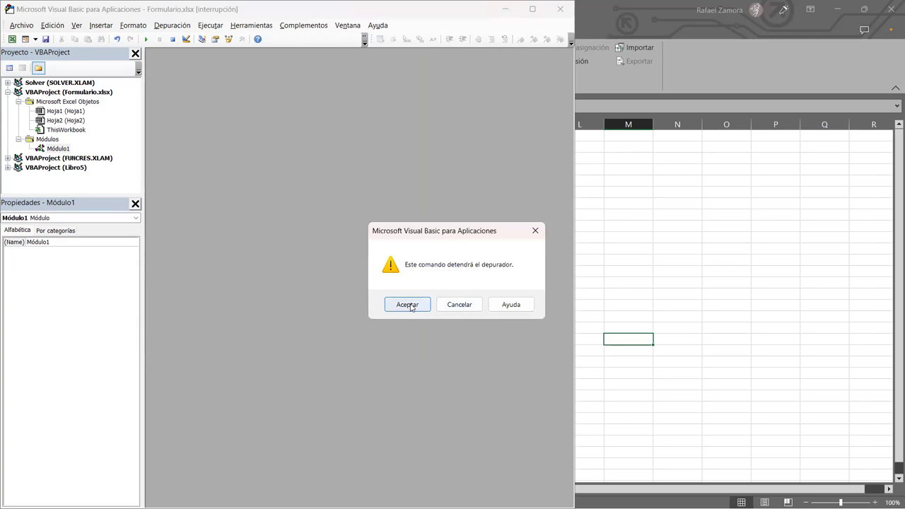
Step: Stop the debugger and reopen Módulo1 in the VBA editor to check the corrected code
key(Return)
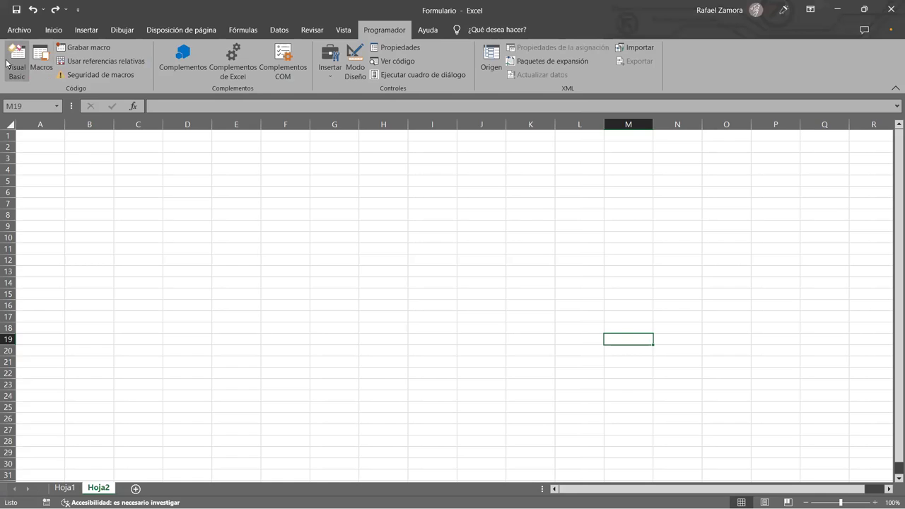
click(8, 64)
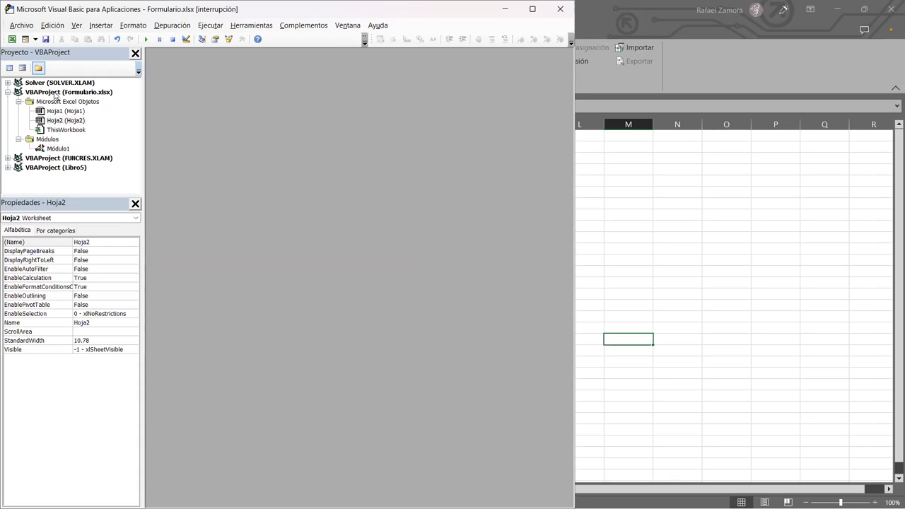
click(60, 149)
double_click(61, 149)
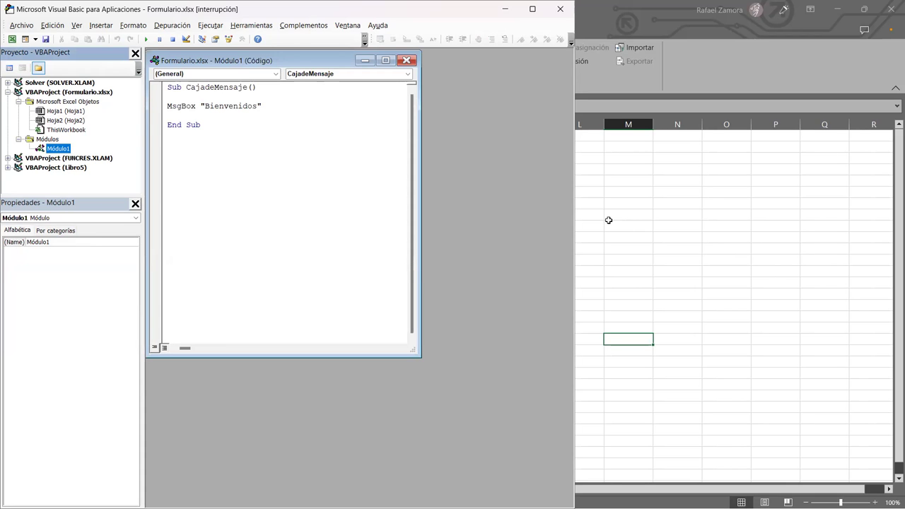
click(759, 312)
Step: Back in Excel on Hoja2, run the CajadeMensaje macro from the Macros list
key(alt+F11)
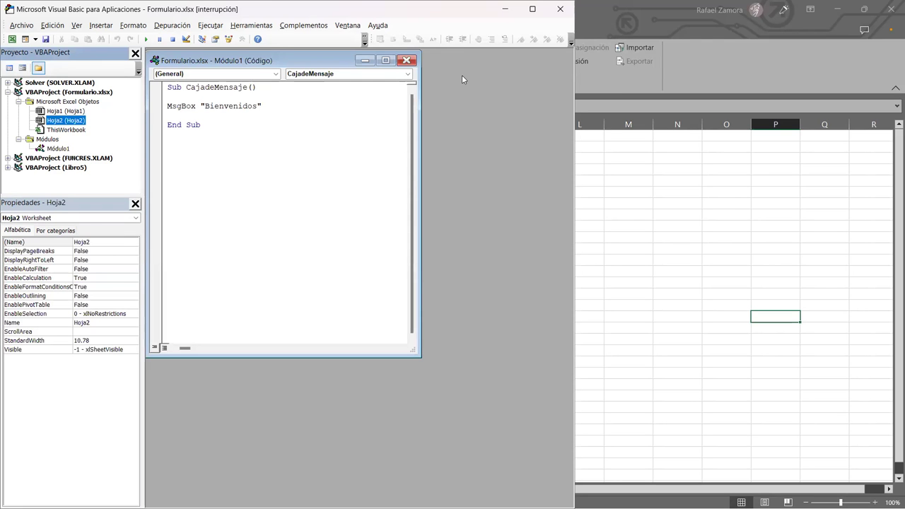
click(736, 206)
click(41, 64)
click(861, 139)
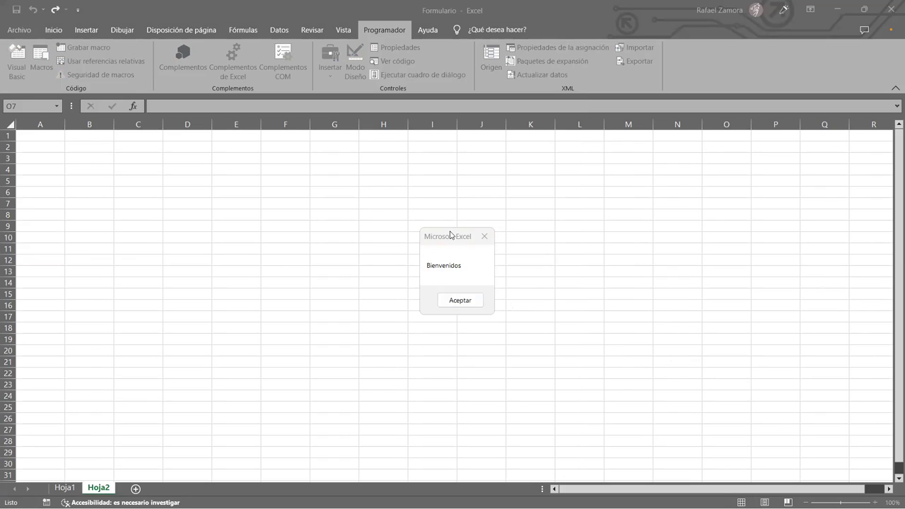
Step: Dismiss the Bienvenidos message box with Aceptar and select cell H9 on Hoja2
click(433, 251)
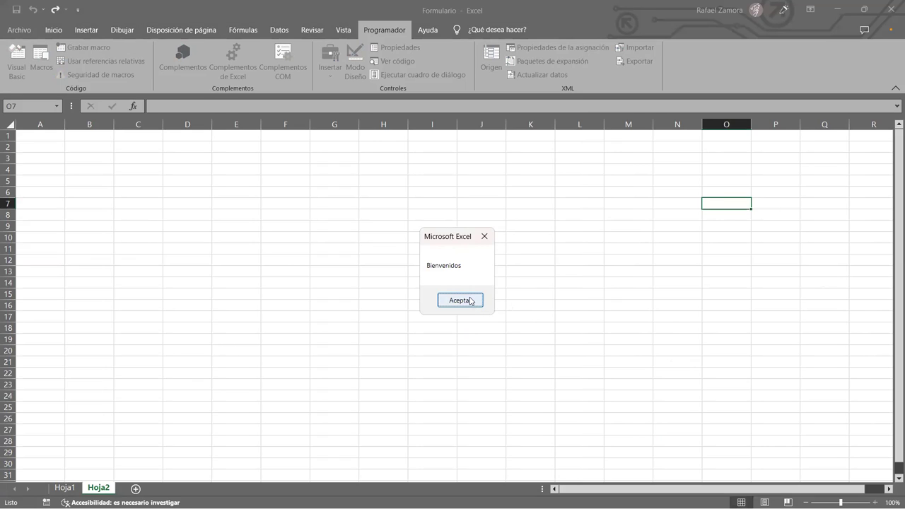
click(471, 301)
click(441, 248)
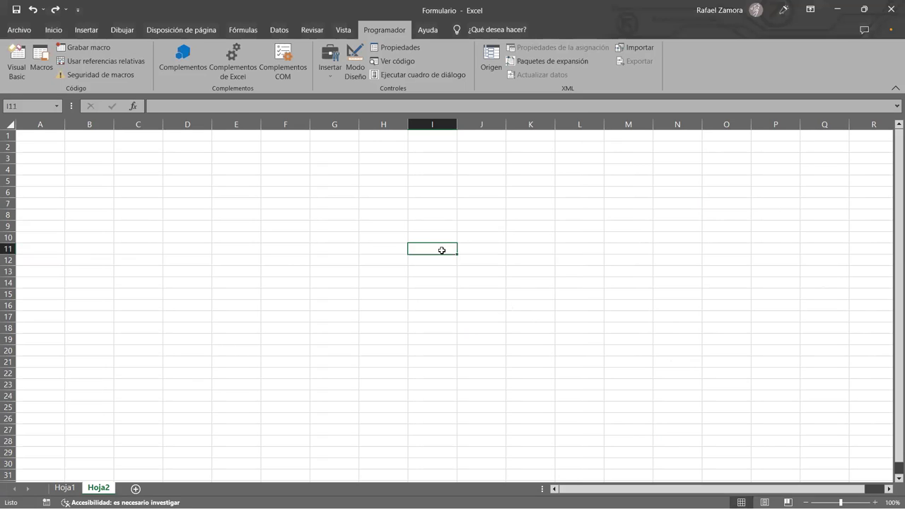
click(382, 223)
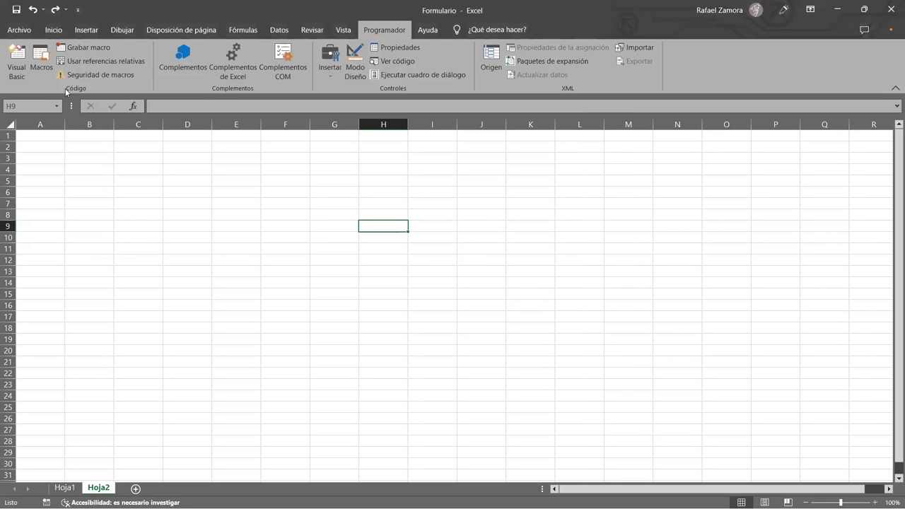
Step: Add the comment 'Macro para crear una caja de mansaje' above the MsgBox line in CajadeMensaje
click(10, 65)
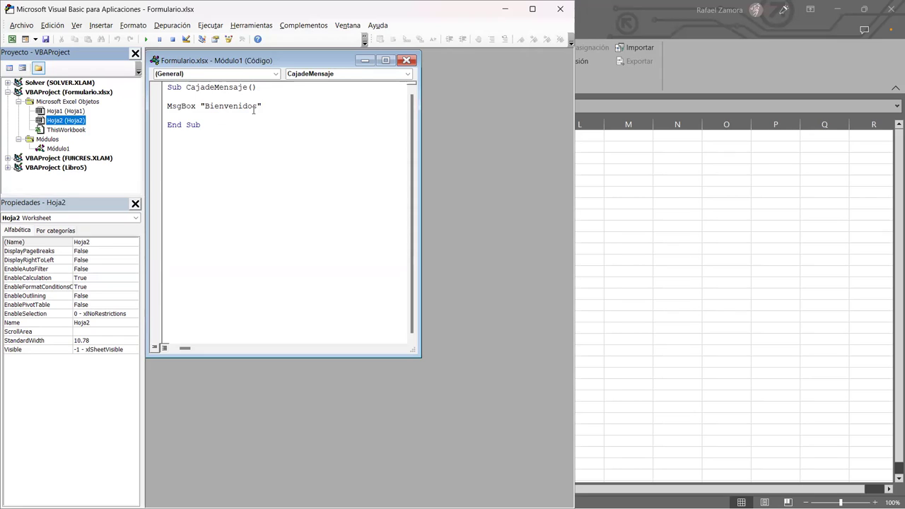
click(178, 98)
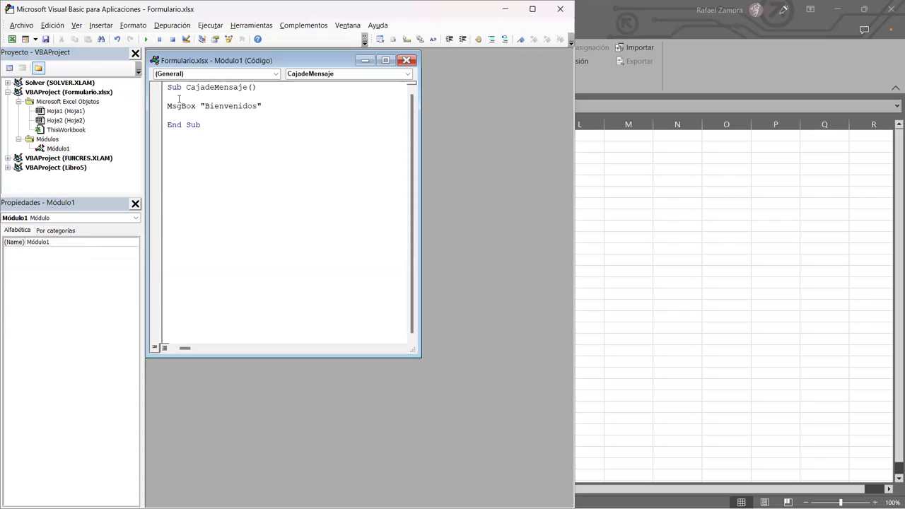
key(Return)
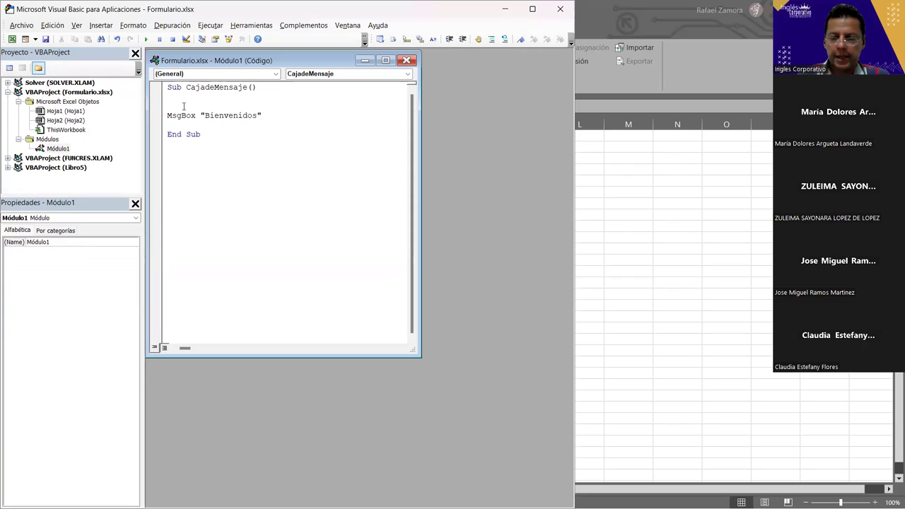
text(')
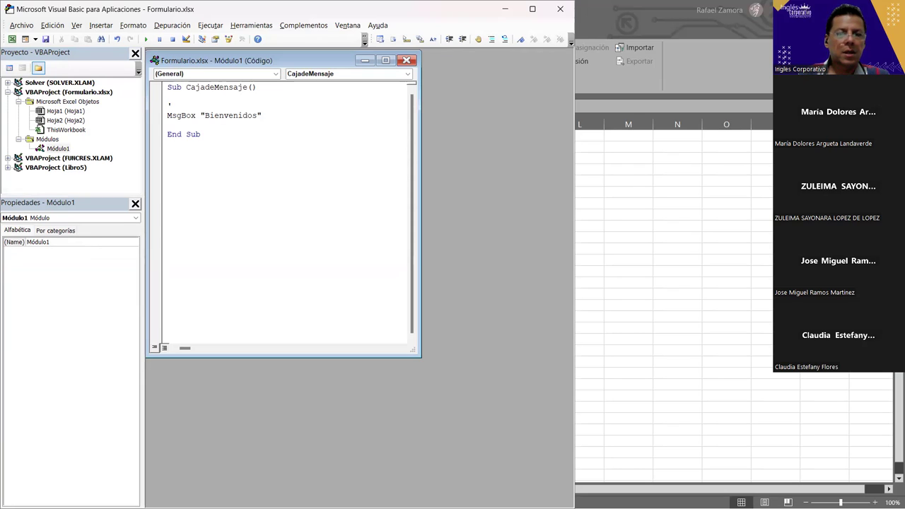
text(Mac)
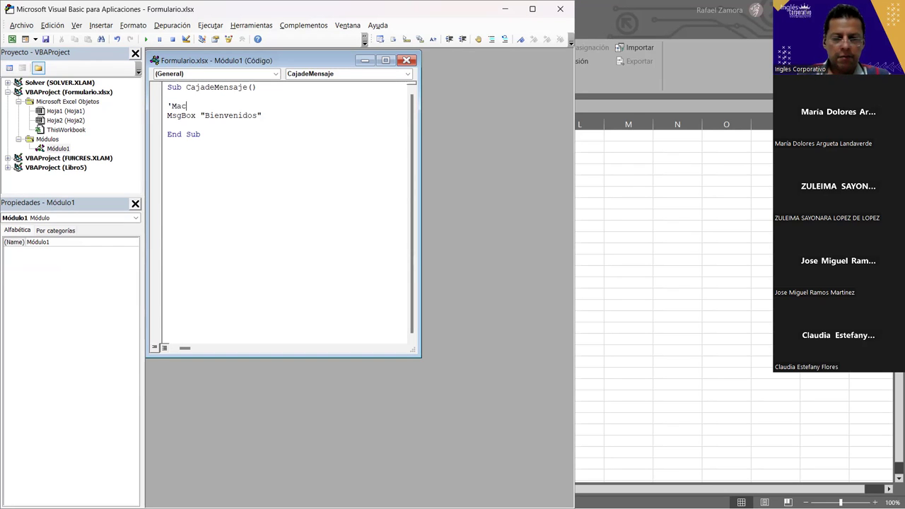
text(ro para)
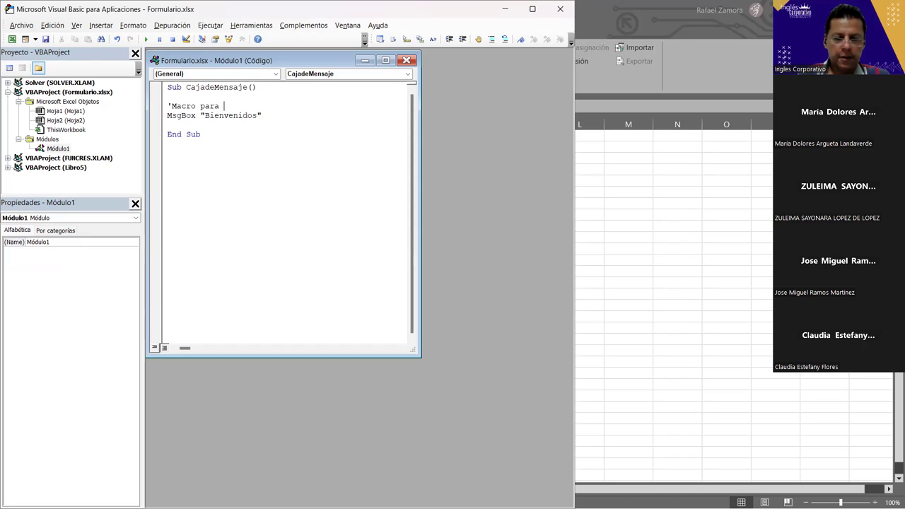
text( crear una caja de mansaje)
key(Return)
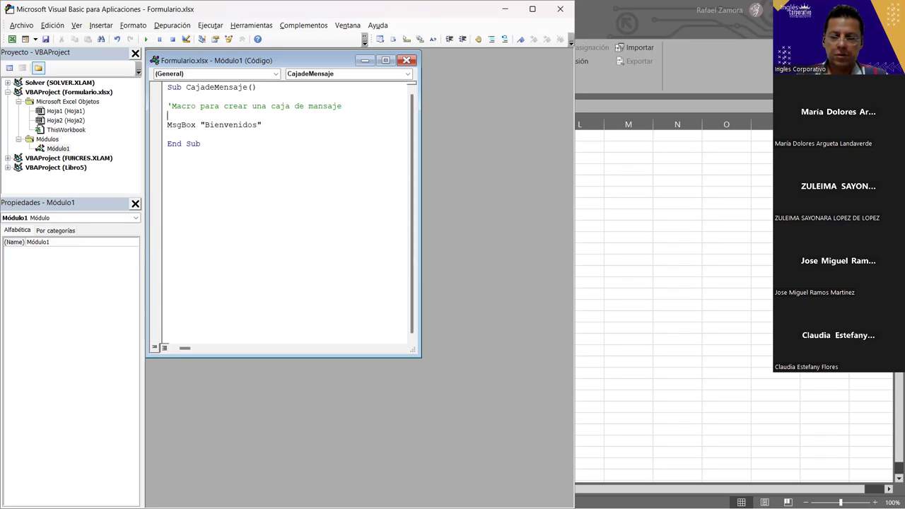
Step: Indent the MsgBox line and correct 'mansaje' to 'mensaje' in the comment
click(167, 124)
key(Tab)
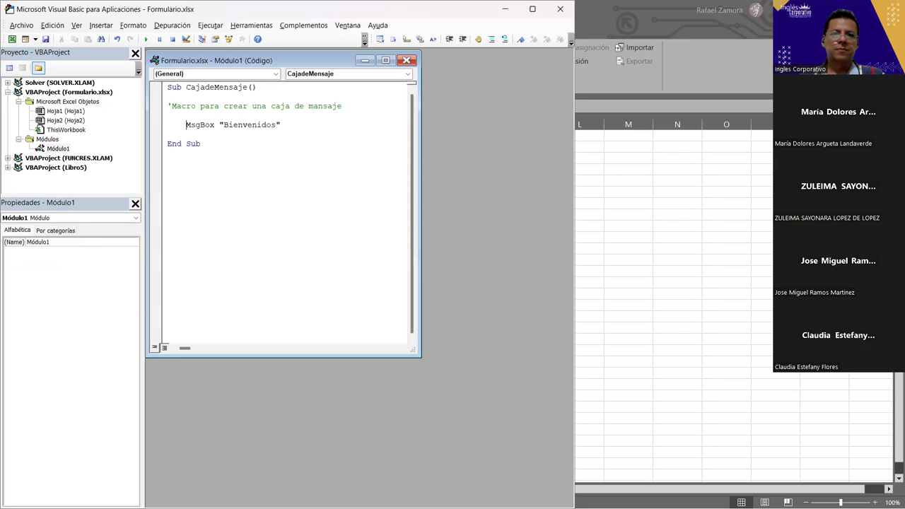
click(309, 106)
key(Delete)
text(e)
click(364, 143)
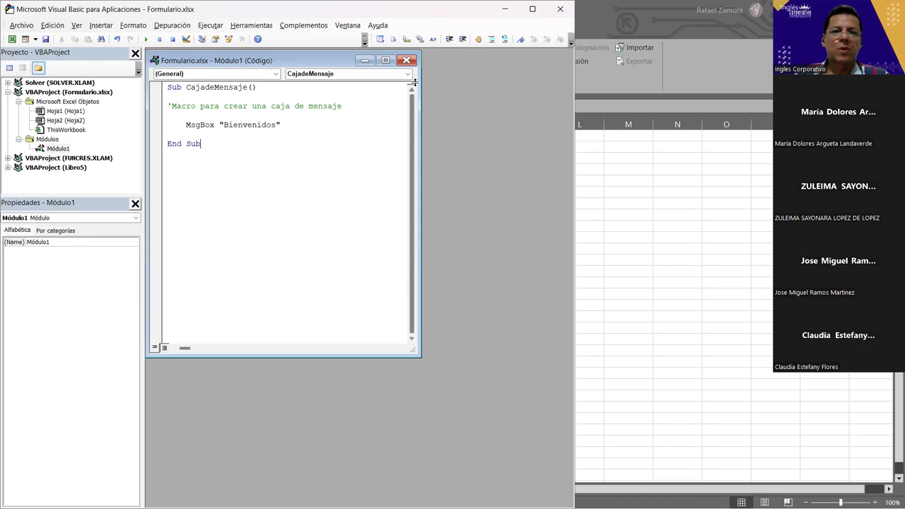
Step: Back in Excel, run CajadeMensaje from the Macros list and dismiss its 'Bienvenidos' box
key(alt+F11)
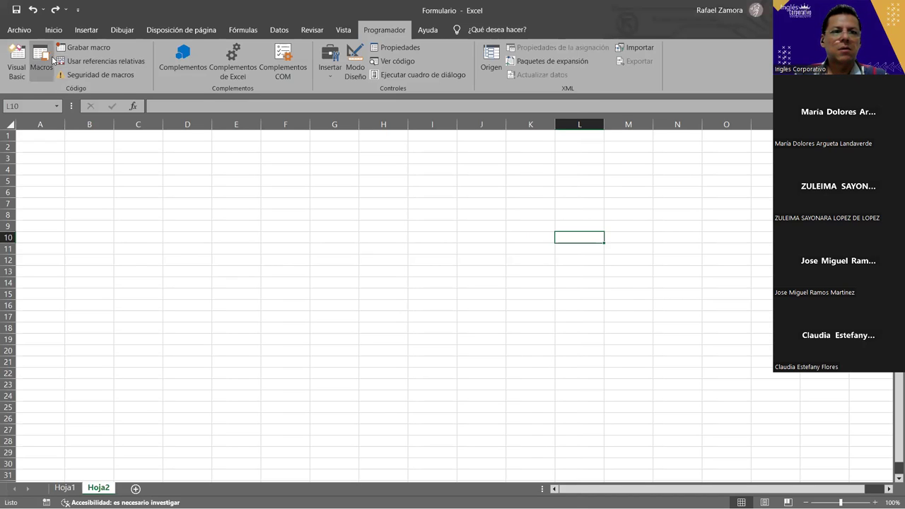
click(41, 62)
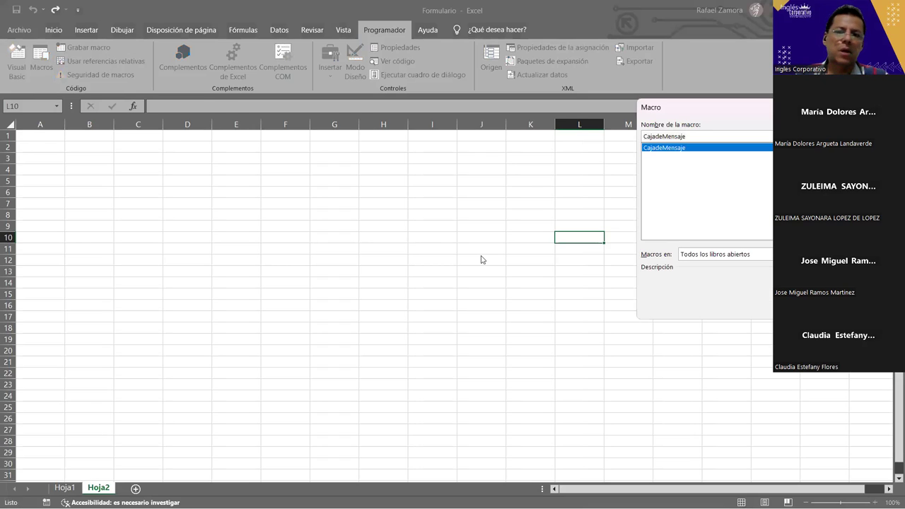
key(Return)
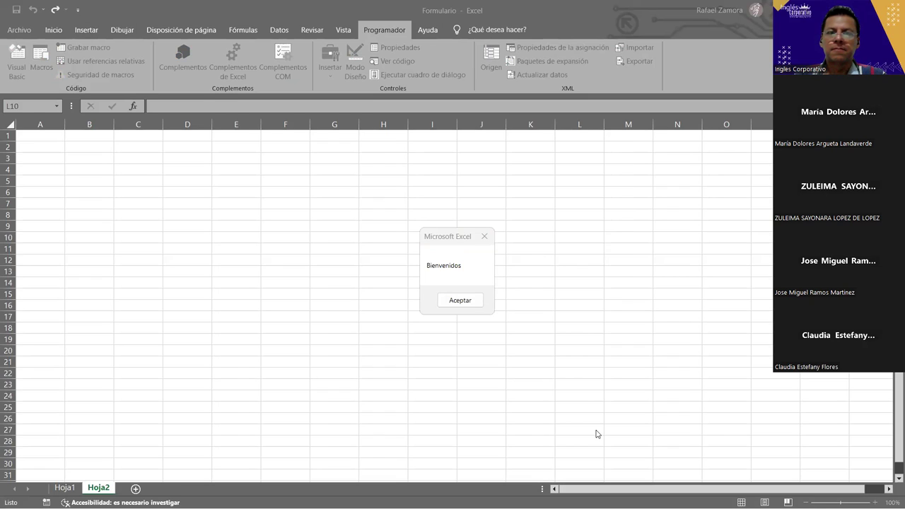
click(382, 261)
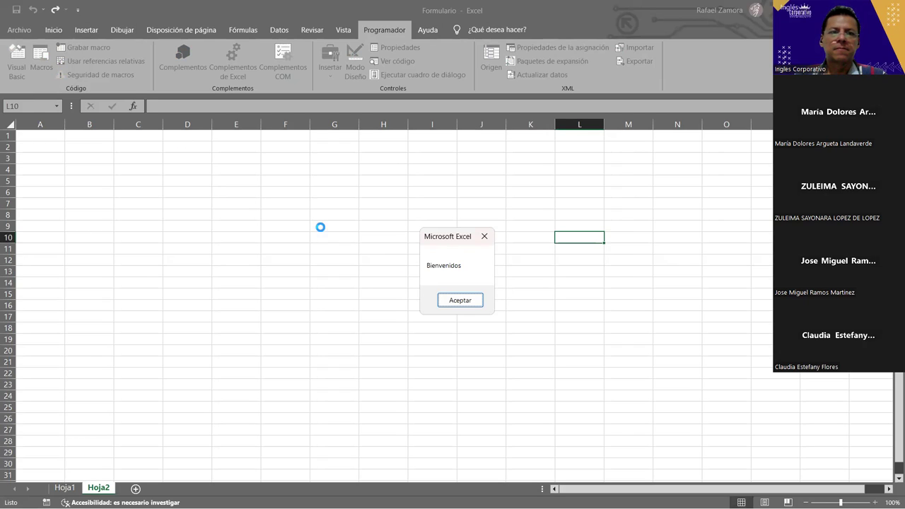
click(469, 299)
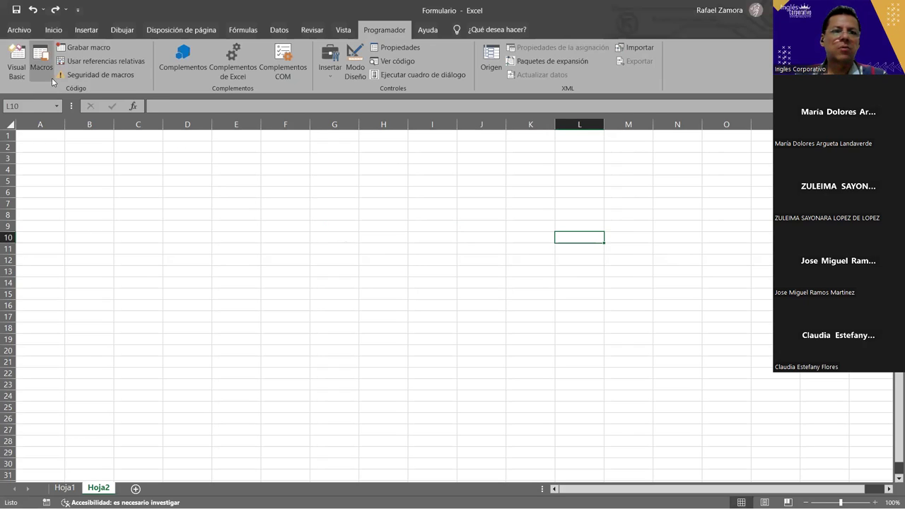
click(20, 67)
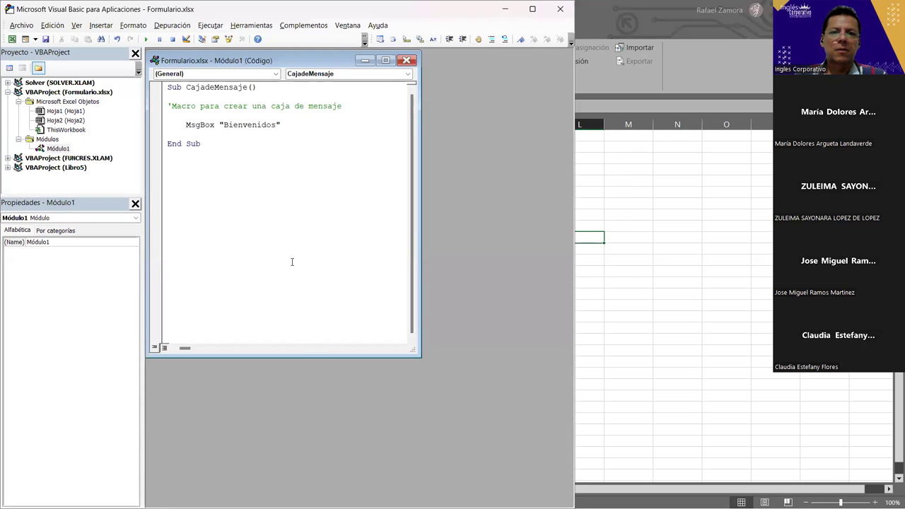
click(636, 215)
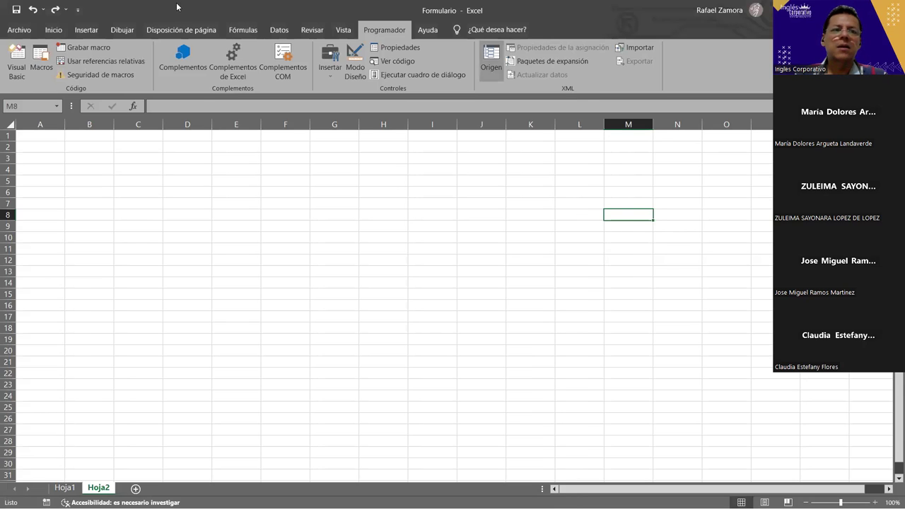
click(40, 61)
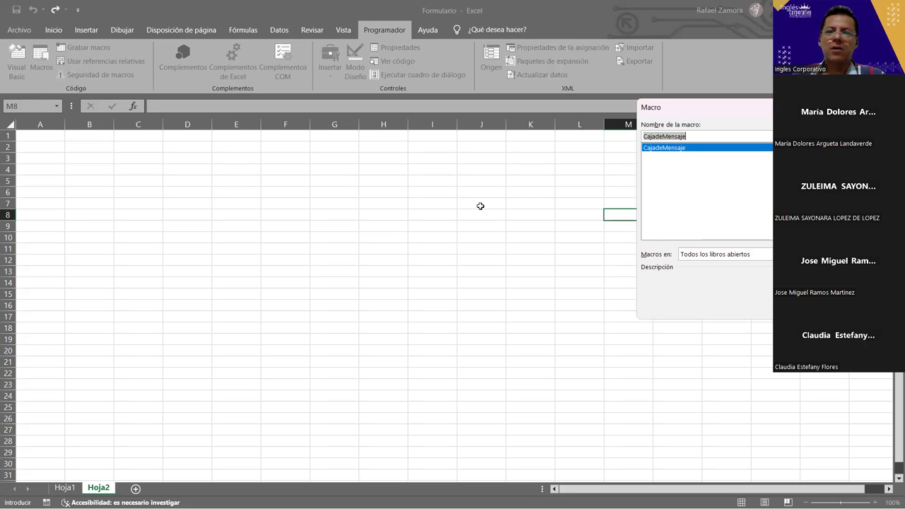
key(Escape)
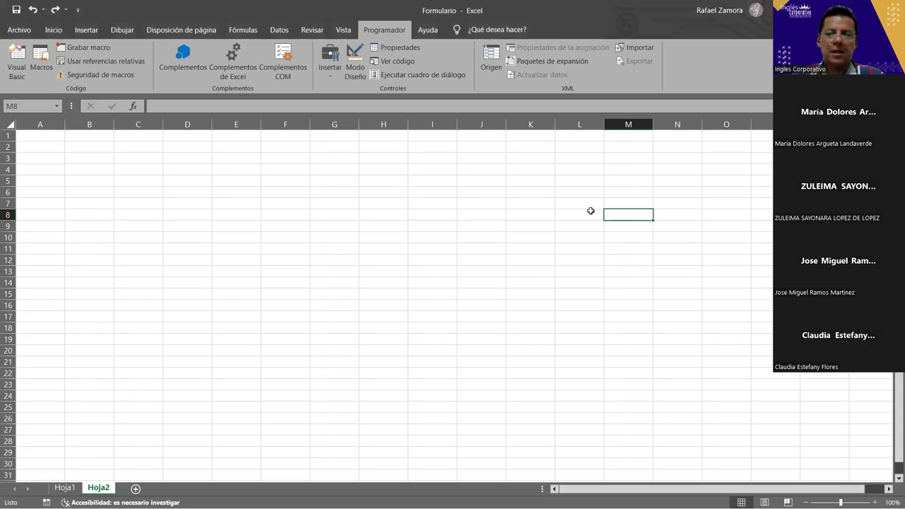
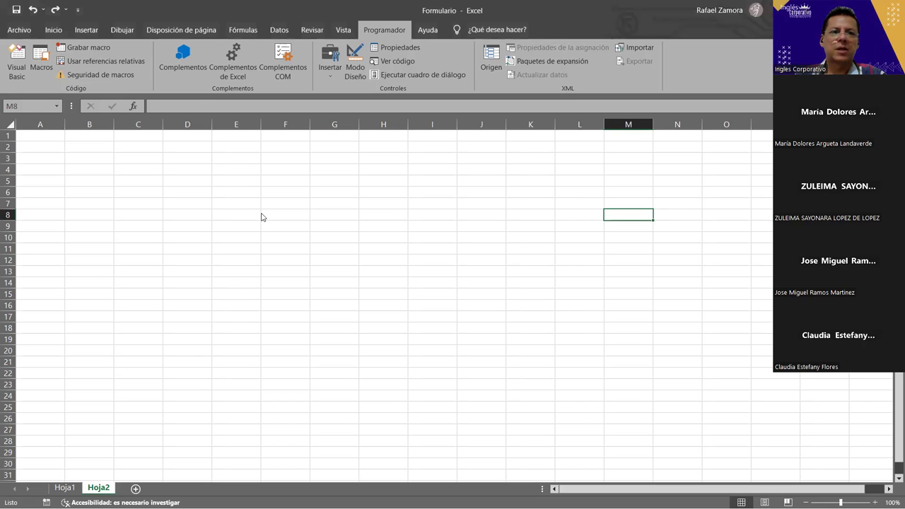
Step: Open the VBA editor on Módulo1 and start a new line after the CajadeMensaje End Sub
click(22, 64)
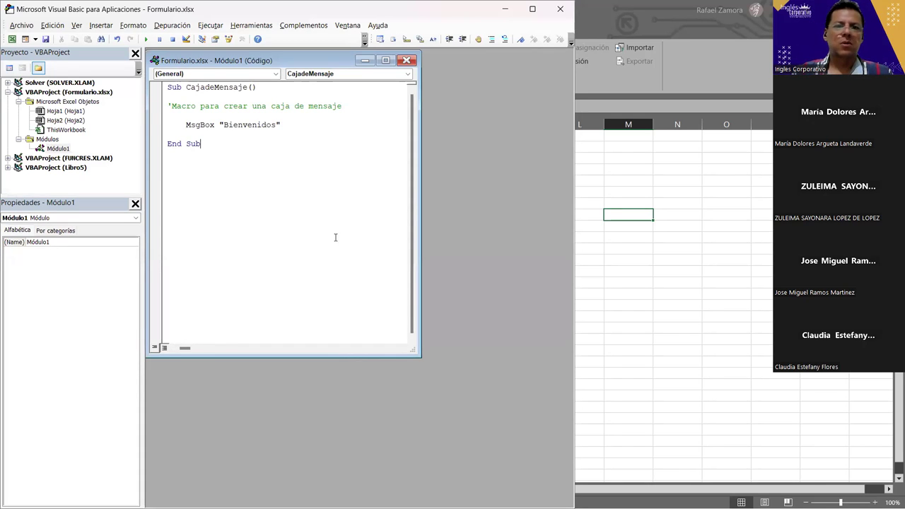
key(Return)
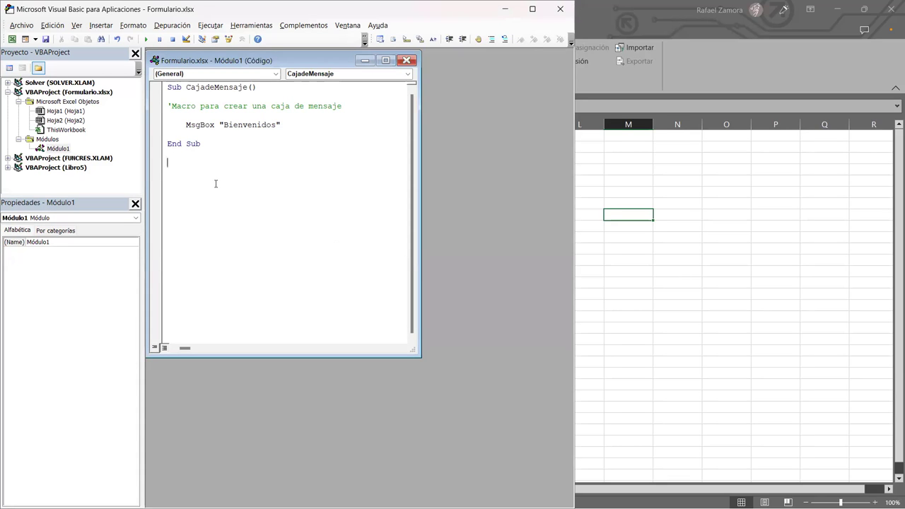
Step: Declare a new Sub Macro_Texto procedure below CajadeMensaje
text(Sub )
text(Macro?)
key(BackSpace)
text(_Texto)
key(Return)
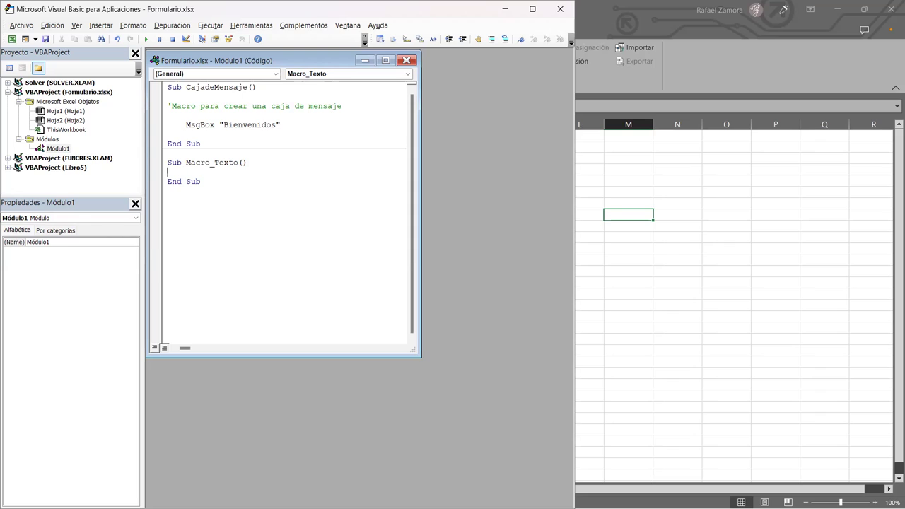
Step: Add the comment ' Macro para crear un texto inside Macro_Texto, with blank lines around it
key(Return)
text(' Macro para crear un texto)
key(Return)
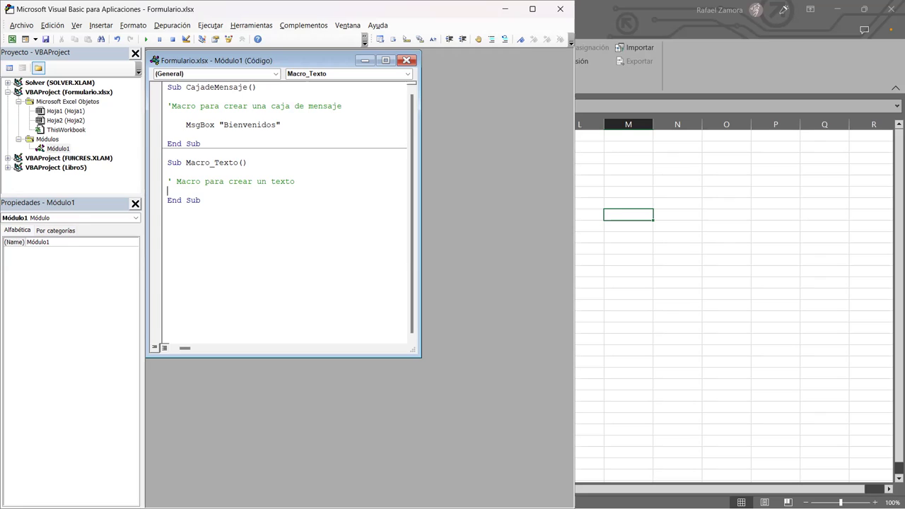
key(Return)
Step: Write the RAnge("A1") statement, removing stray characters and fixing the compile errors
text(RAnge)
text(()
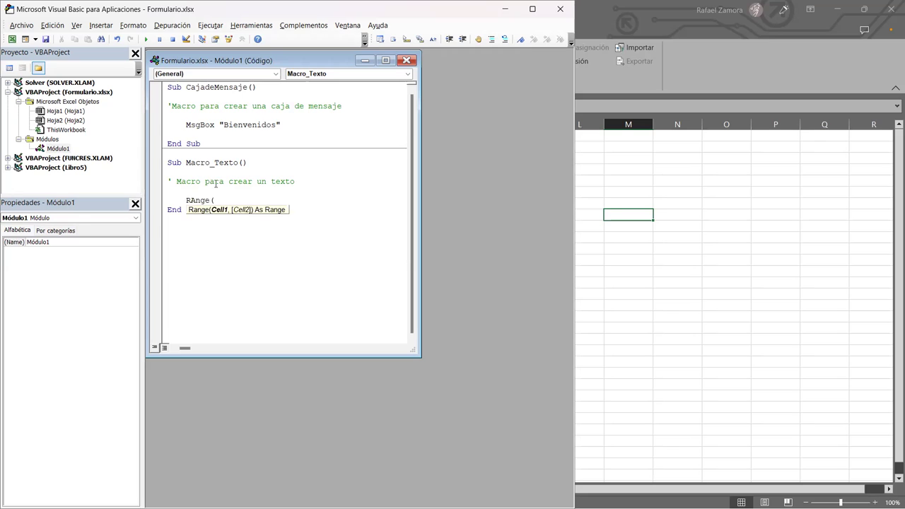
text(@)
key(BackSpace)
text(")
text(A1)
text())
text( select)
key(Return)
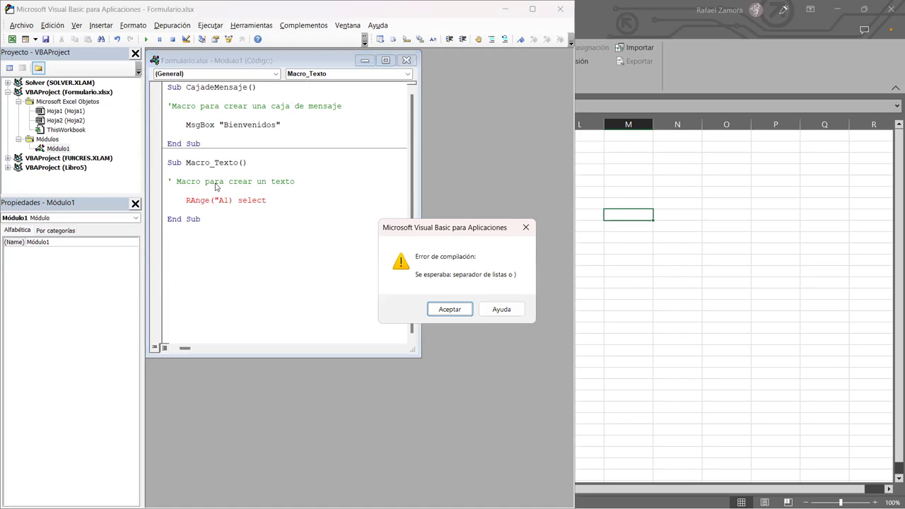
key(Return)
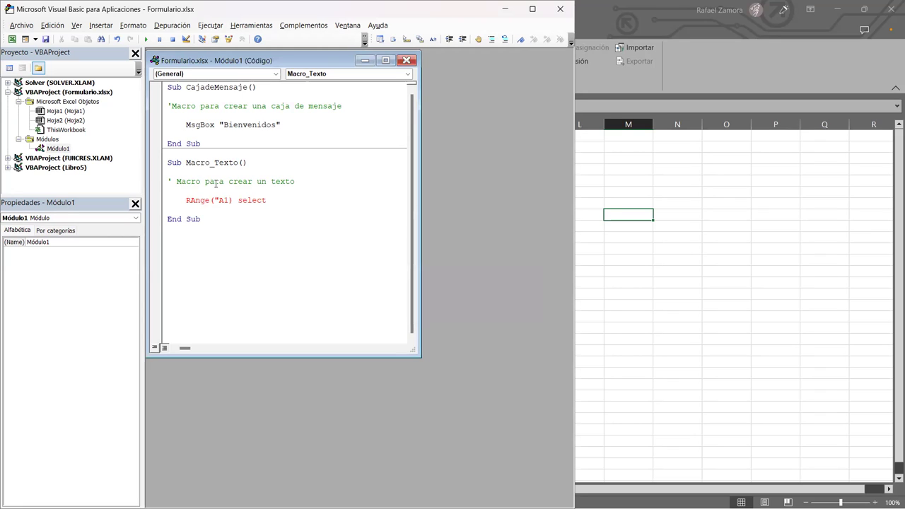
key(Left)
key(Left)
key(Left)
key(Left)
key(Left)
key(Left)
key(BackSpace)
key(Return)
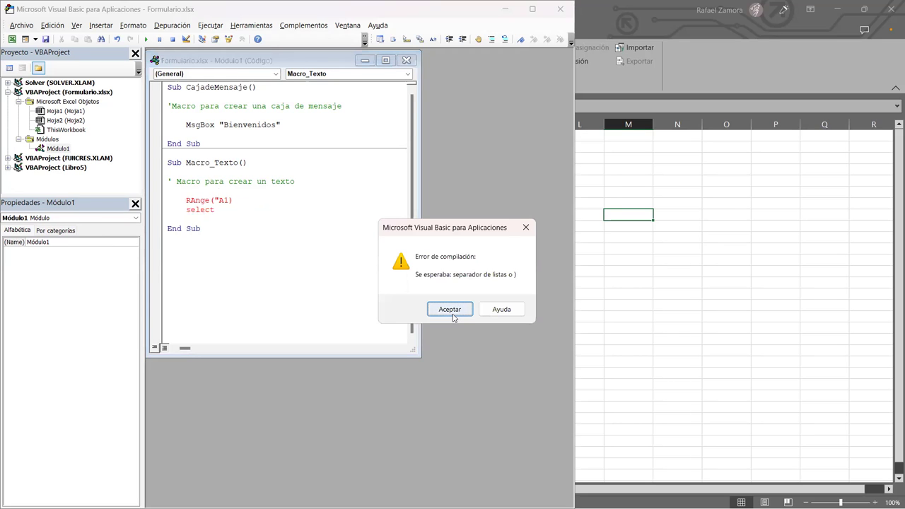
key(Return)
key(BackSpace)
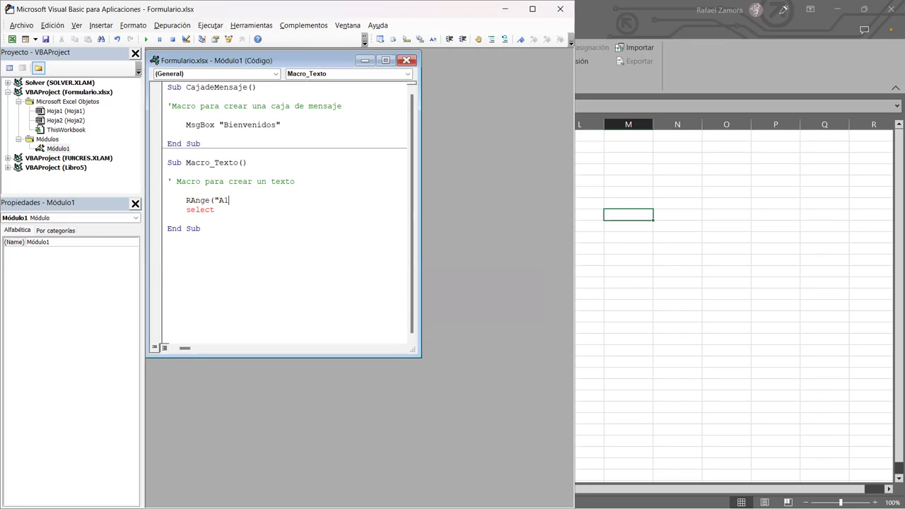
key(Delete)
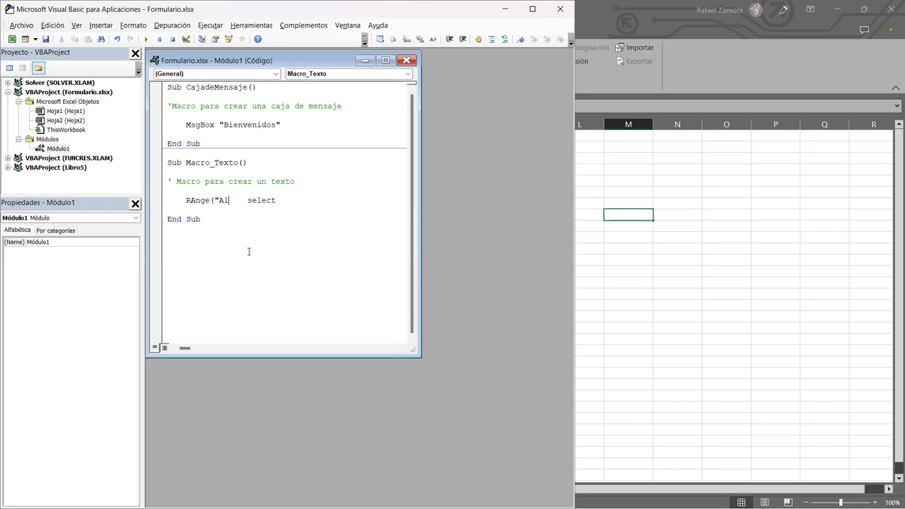
text("))
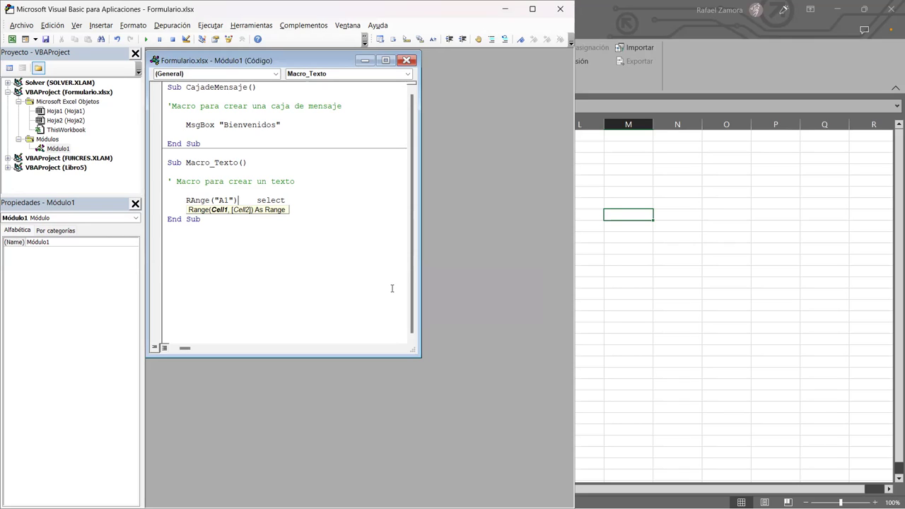
Step: Test-run with F5, then complete the line as RAnge("A1").Select using the member list
key(F5)
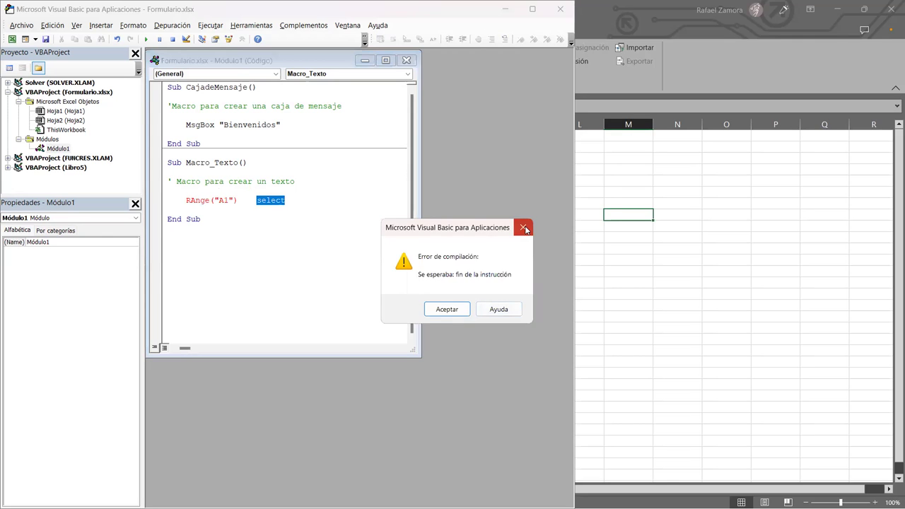
click(523, 228)
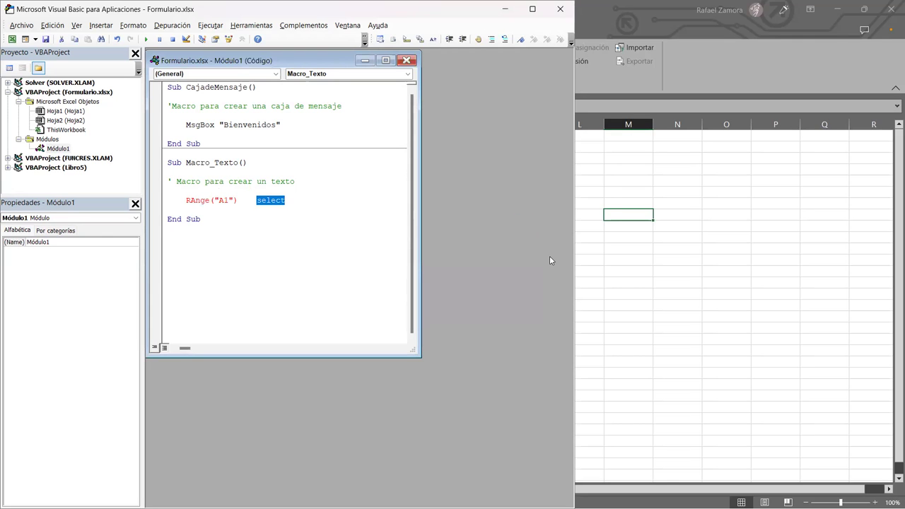
key(F5)
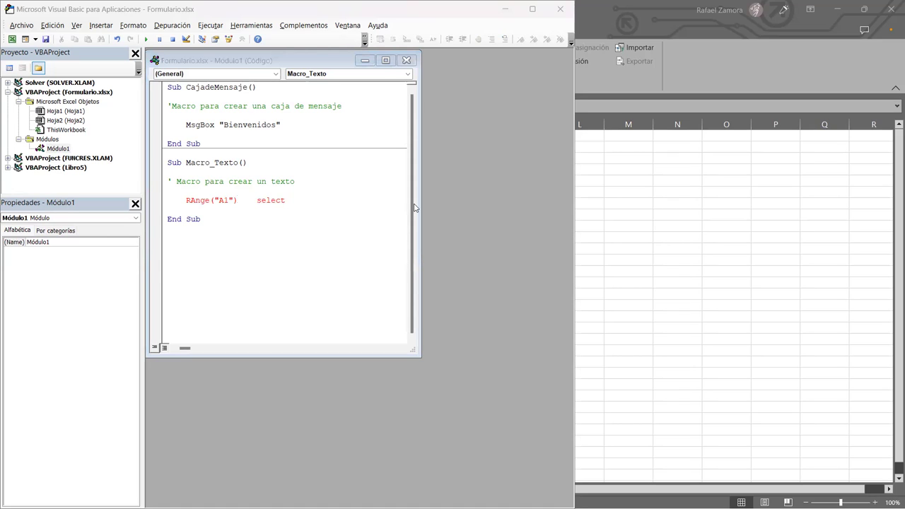
text(.)
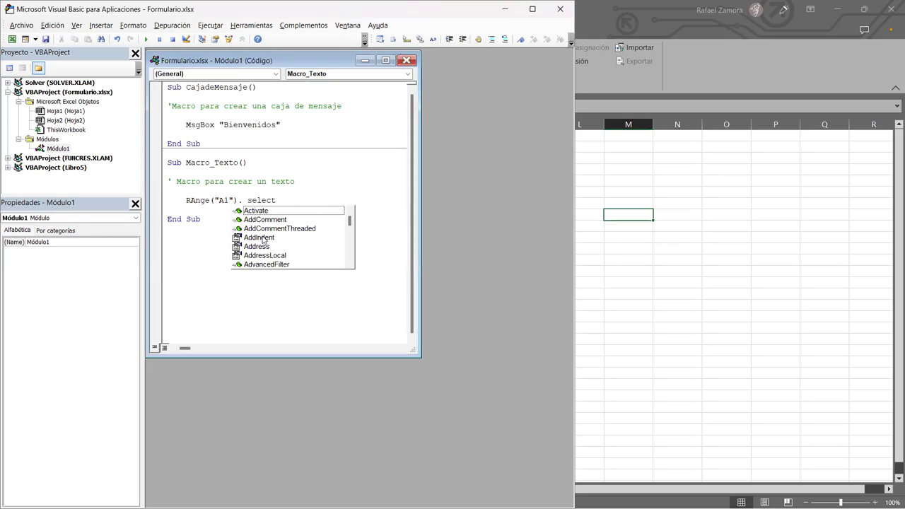
text(select)
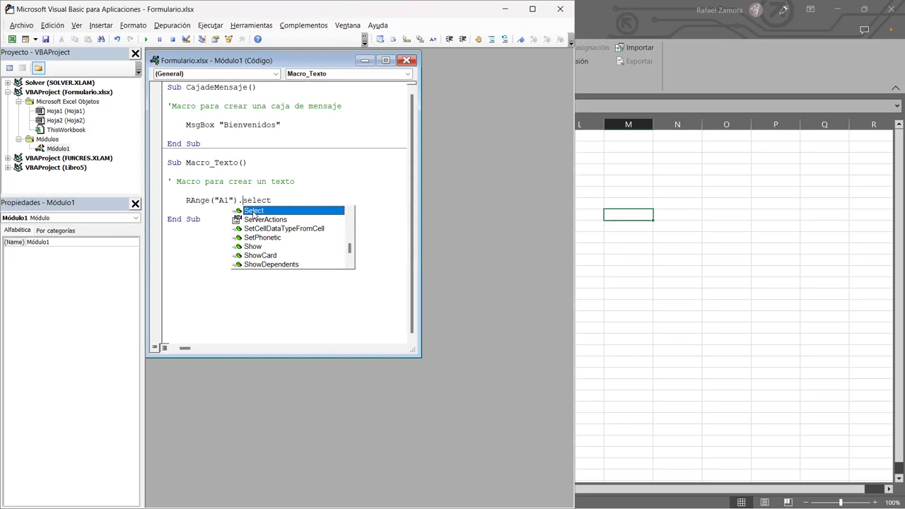
double_click(254, 211)
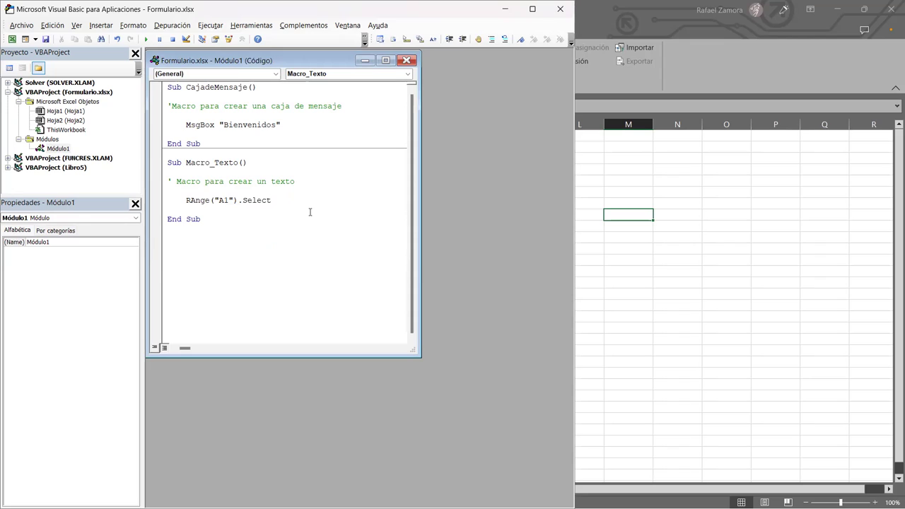
click(199, 200)
Step: Correct the capitalization of RAnge to Range in the A1 select line
key(BackSpace)
key(BackSpace)
text(an)
click(310, 200)
Step: Add ActiveCell.FormulaR1C1 = "Excel Avanzado" on a new line and run the macro with F5
key(Return)
text(Activecell.for)
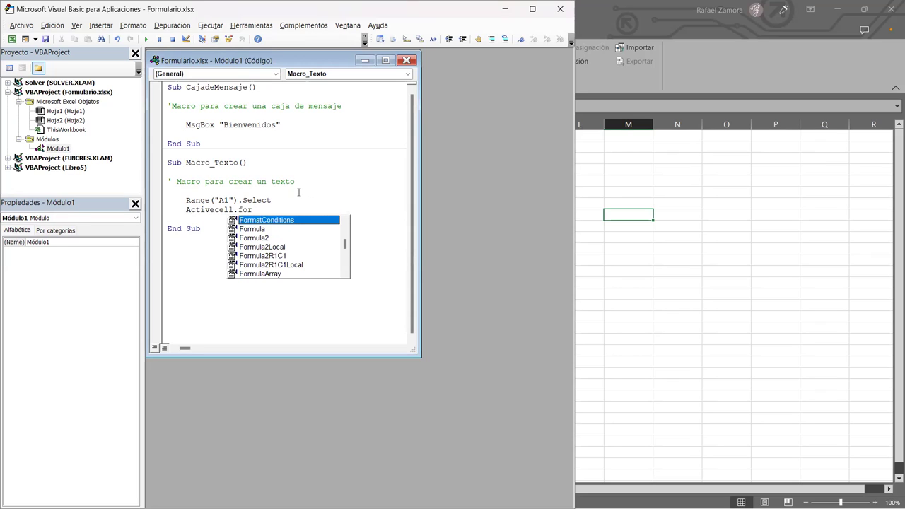
text(mula)
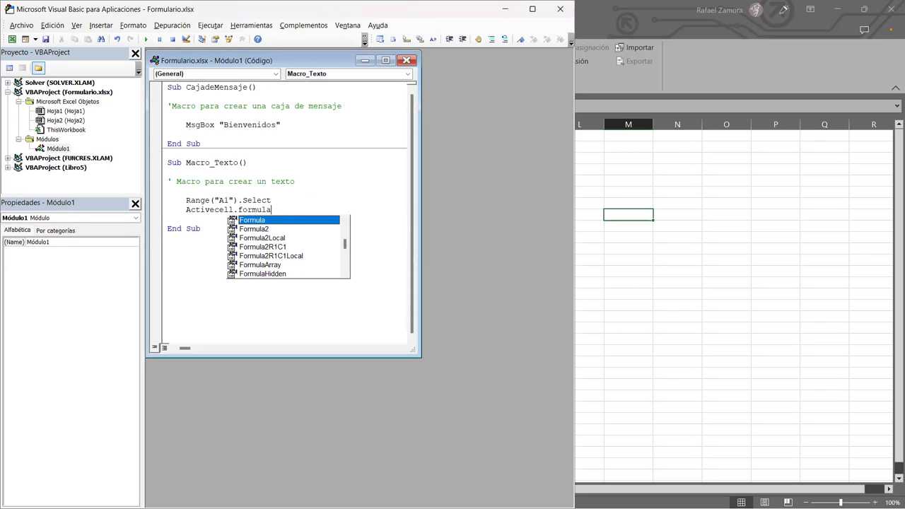
text(r1)
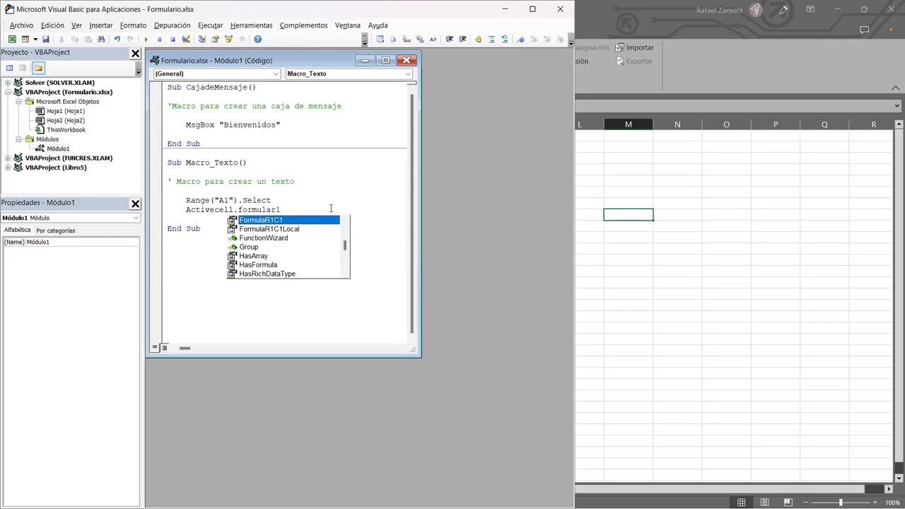
double_click(297, 220)
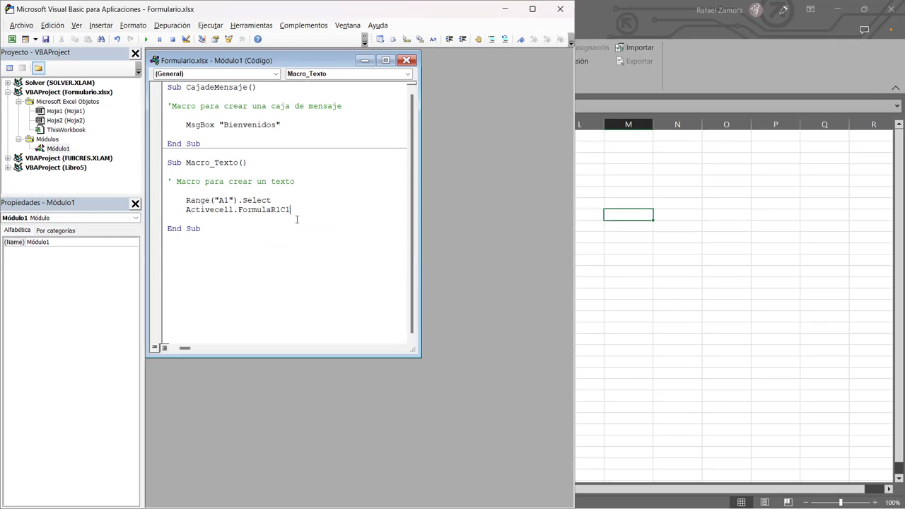
text(="Excel Avanzado")
key(F5)
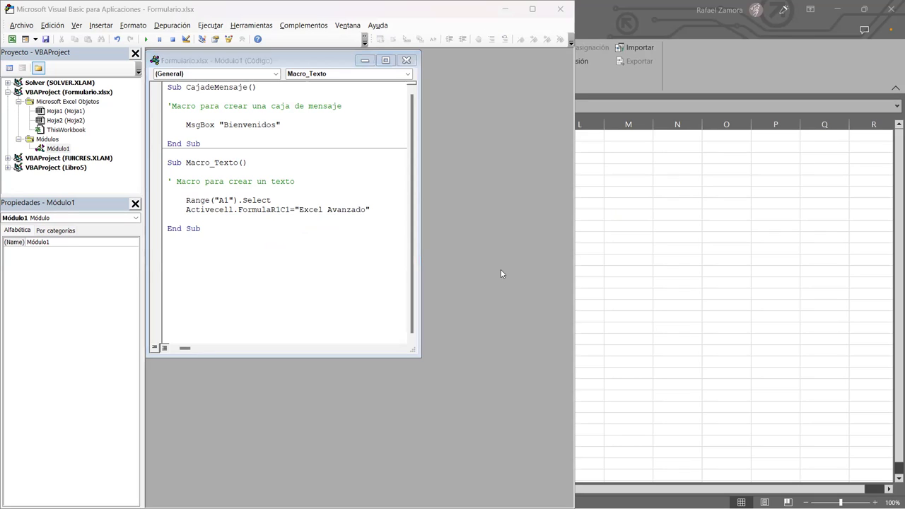
click(386, 215)
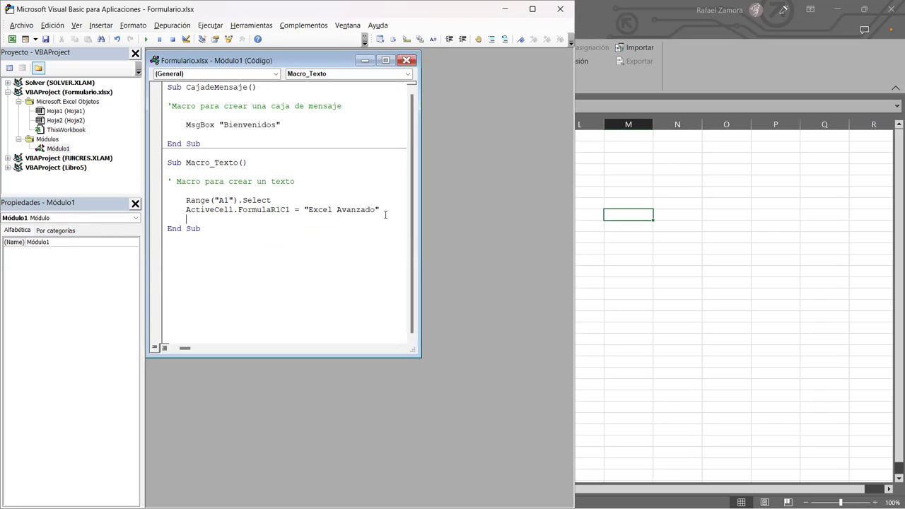
Step: Add a Range("a2").Select line, fixing its compile error and removing the blank line before End Sub
text(Range)
text((")
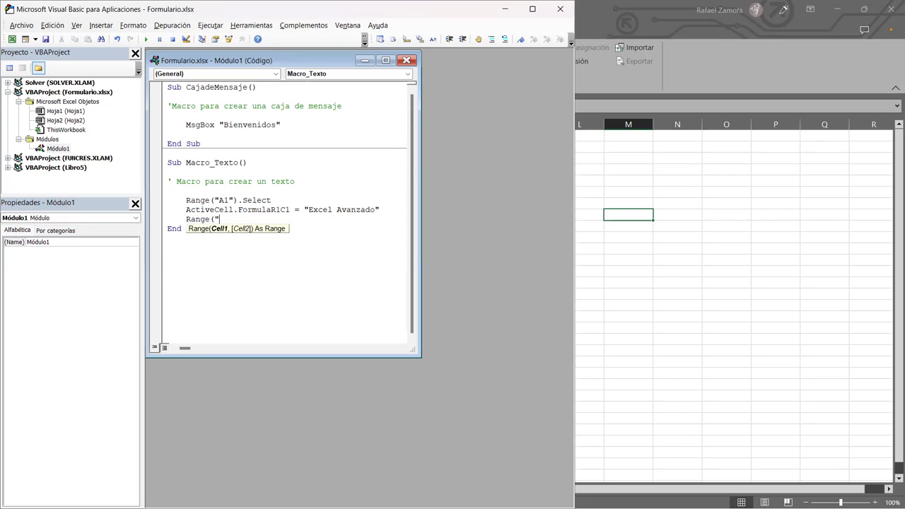
text(a2)
text("))
text(se)
text(lect)
key(Return)
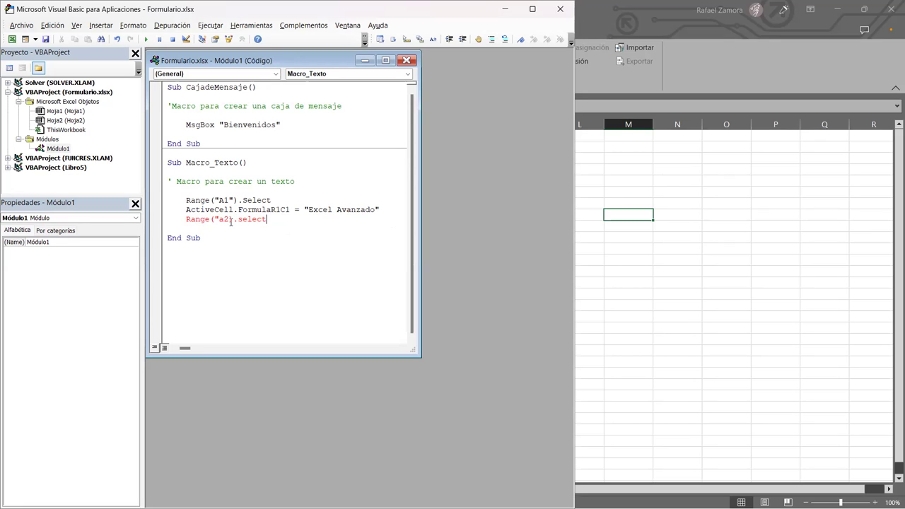
text(")
key(Return)
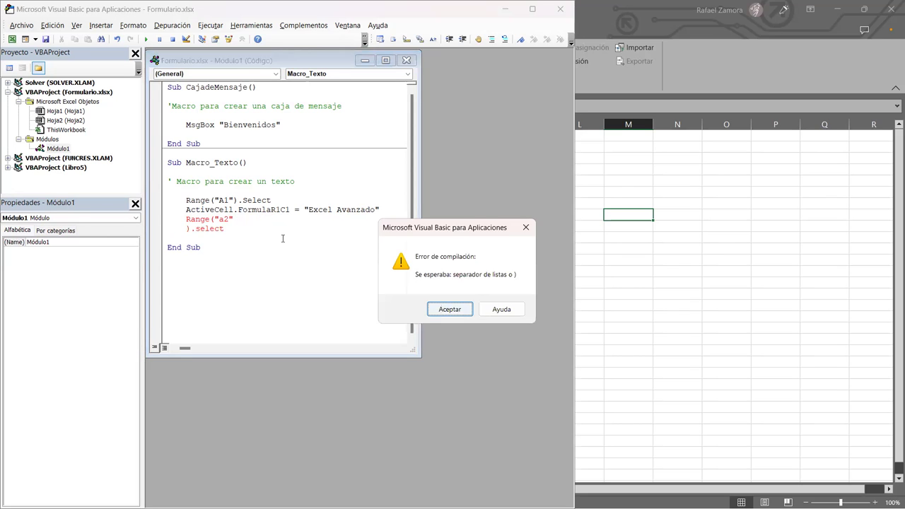
click(443, 309)
key(BackSpace)
key(Delete)
key(Delete)
key(Delete)
key(Delete)
click(281, 221)
key(Return)
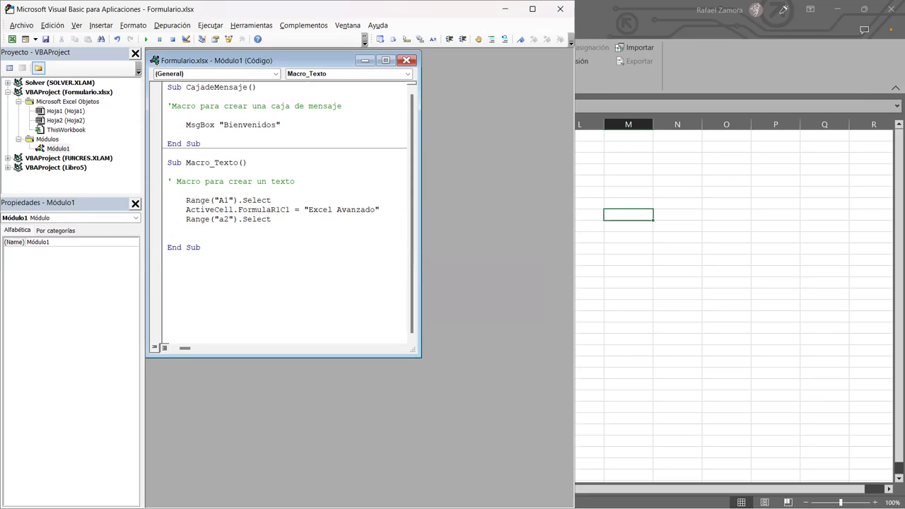
key(Delete)
click(337, 248)
Step: Run Macro_Texto from Excel's macro list to write Excel Avanzado in A1, then return to VBA
key(alt+F11)
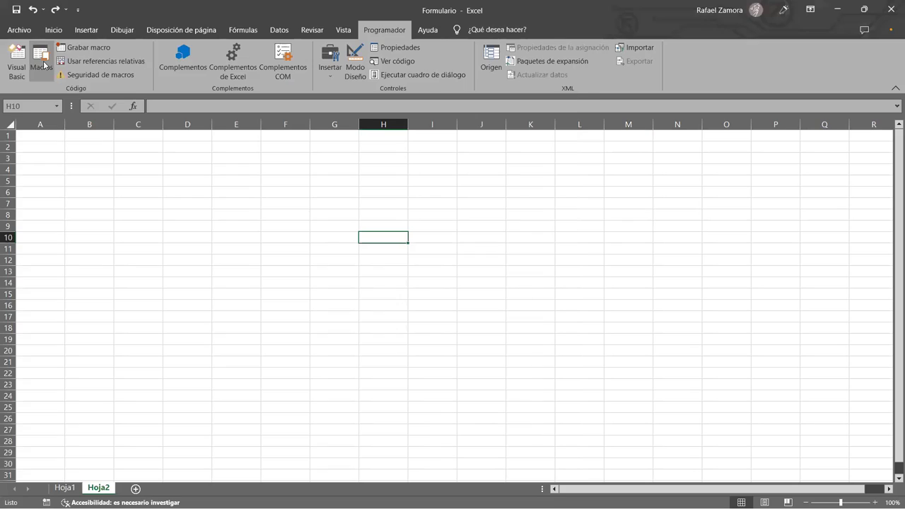
key(alt+F8)
click(669, 157)
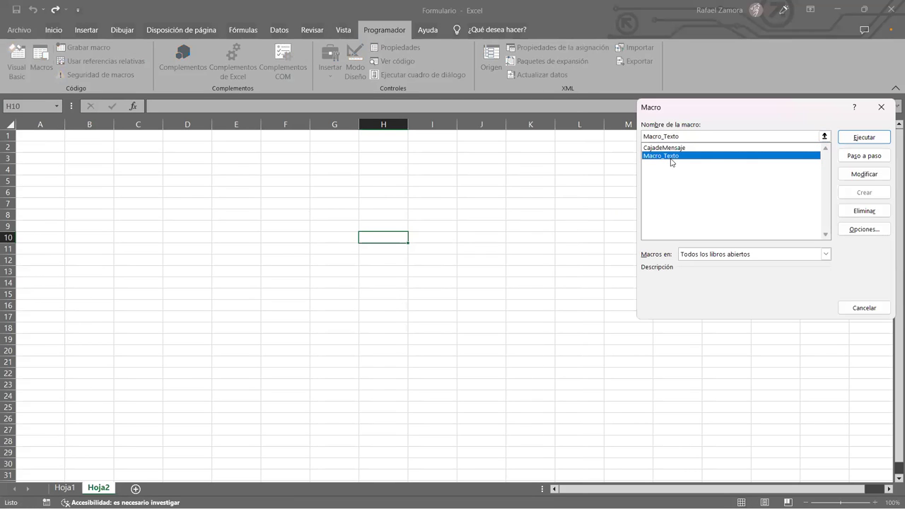
click(859, 141)
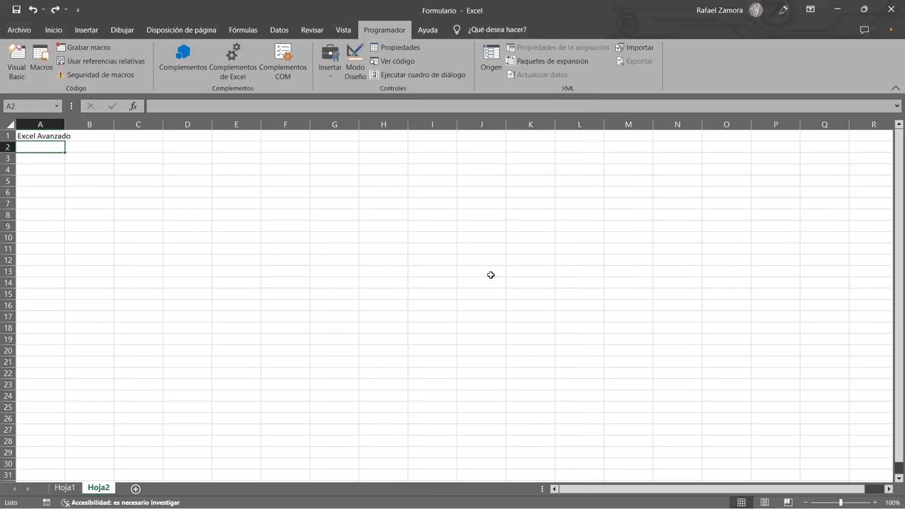
click(492, 276)
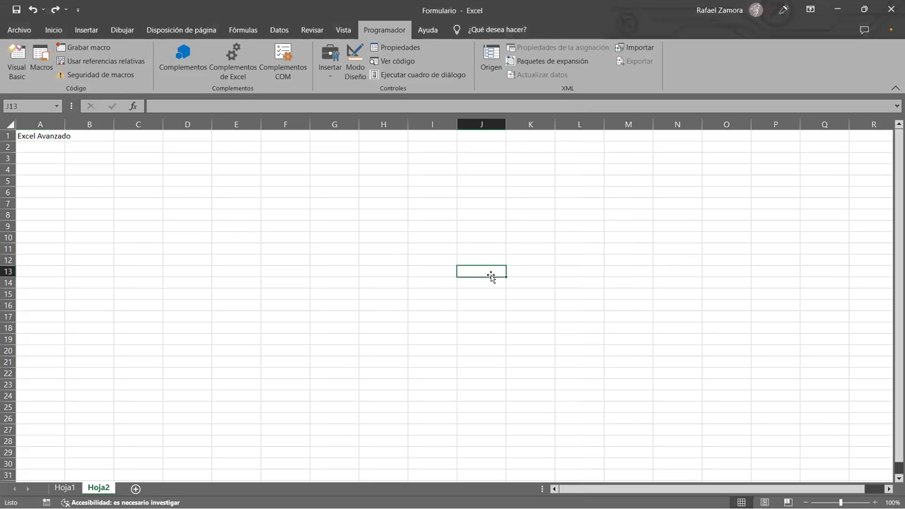
click(21, 72)
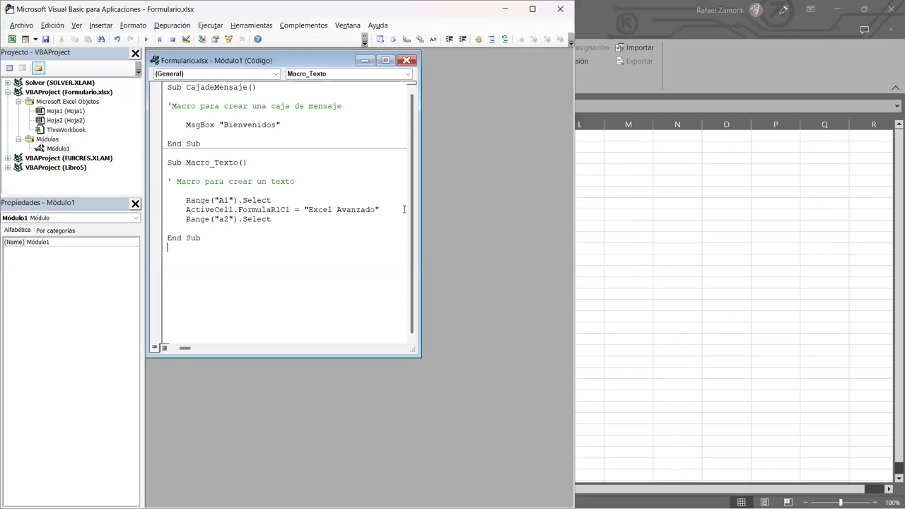
Step: Highlight the Macro_Texto name, its comment, the "A1" reference and "Excel Avanzado" to explain them
click(273, 221)
drag(186, 163, 247, 163)
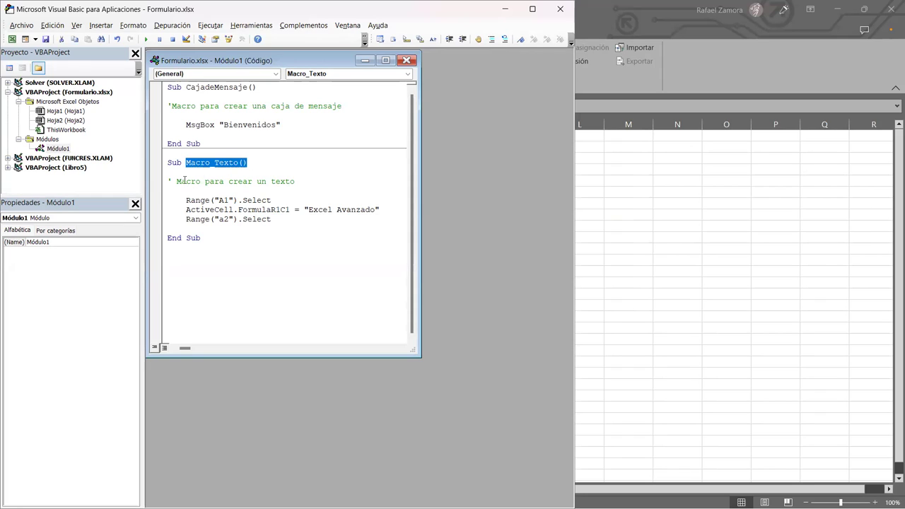
drag(171, 181, 313, 187)
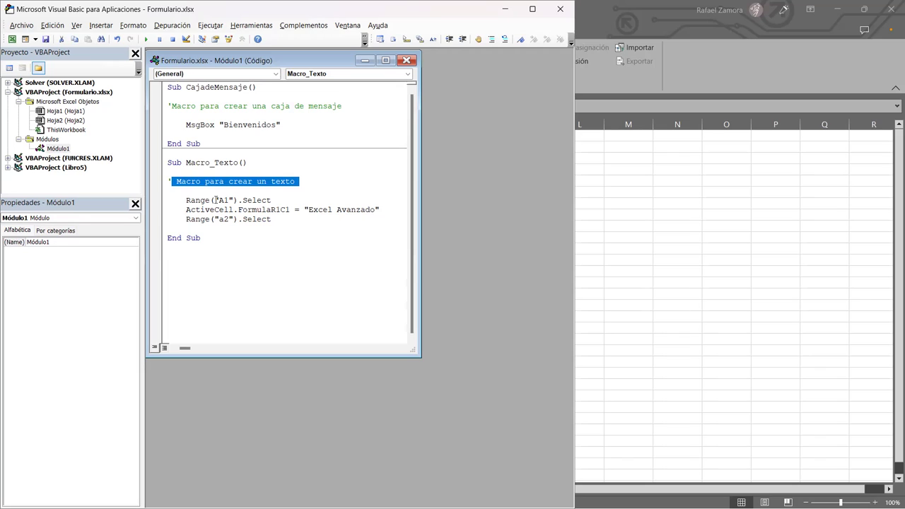
drag(214, 200, 233, 201)
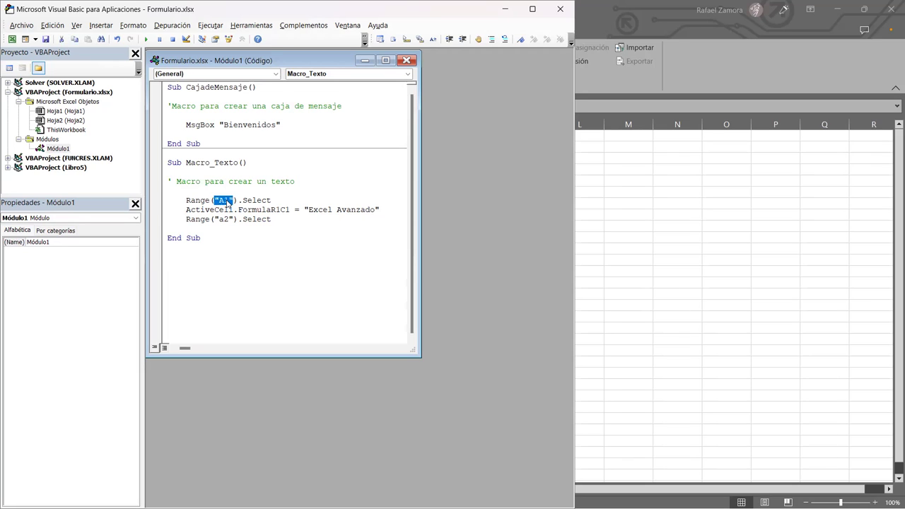
click(217, 201)
drag(217, 201, 232, 200)
click(239, 201)
click(300, 209)
drag(304, 209, 380, 210)
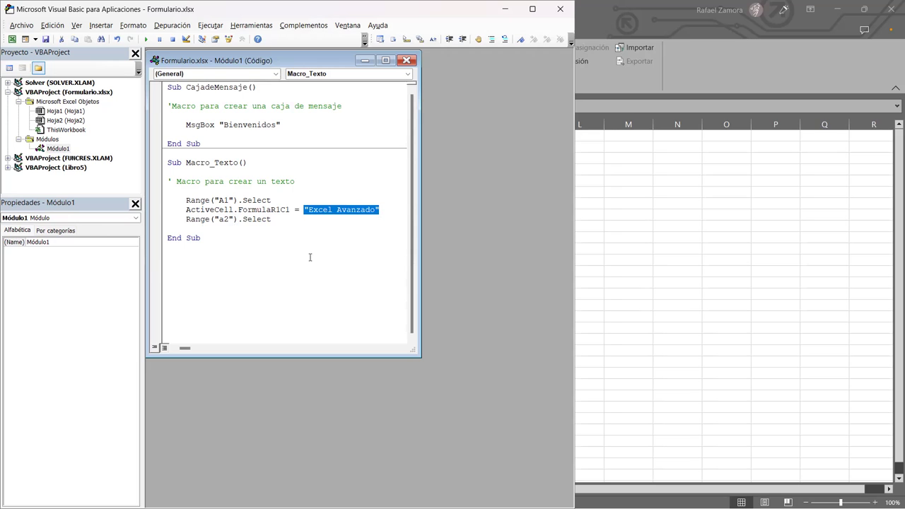
Step: Clear A1 on Hoja2 and rerun Macro_Texto from the macro list
click(590, 251)
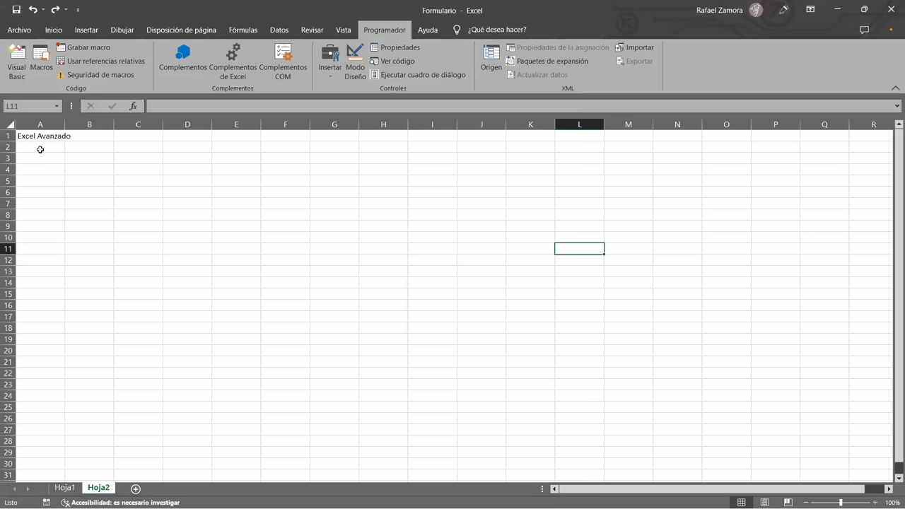
click(50, 137)
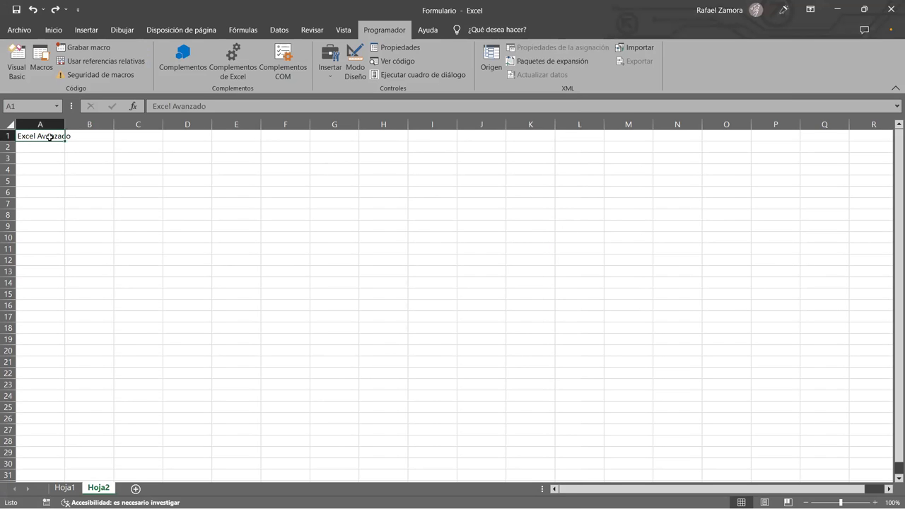
key(Delete)
click(270, 270)
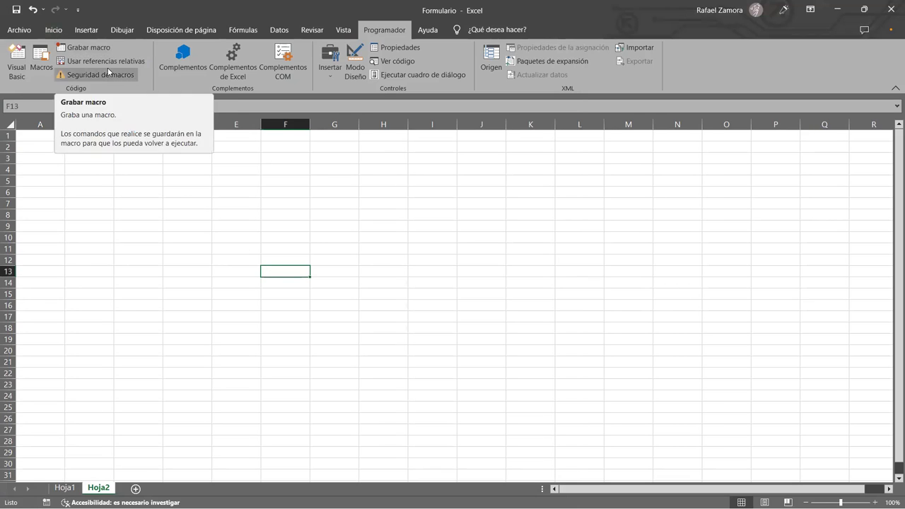
click(50, 59)
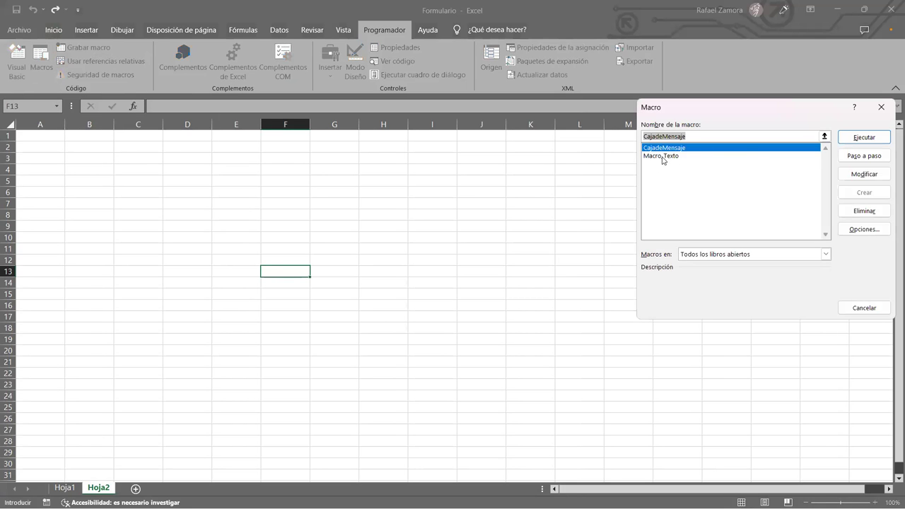
click(663, 156)
click(863, 142)
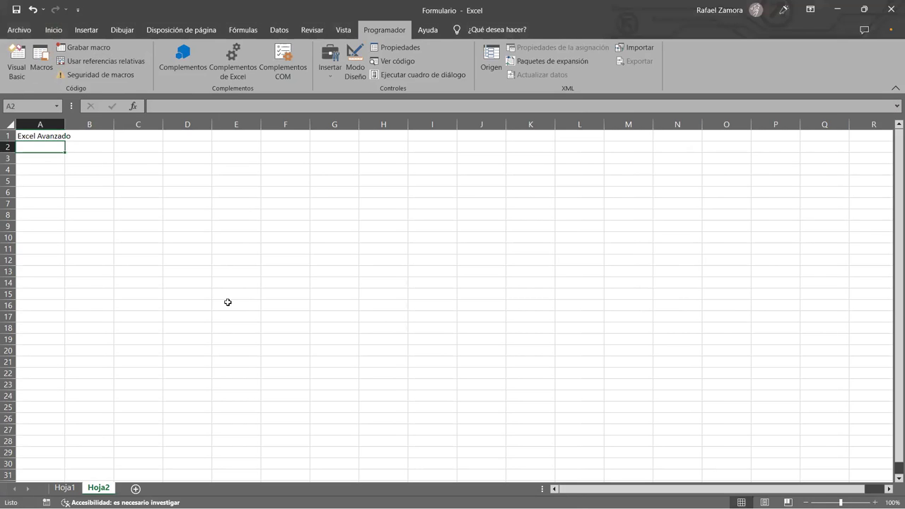
Step: Check A1 and A2 on the sheet, then highlight the Range("a2").Select line in the editor
ctrl+scroll(219, 283, up, 3)
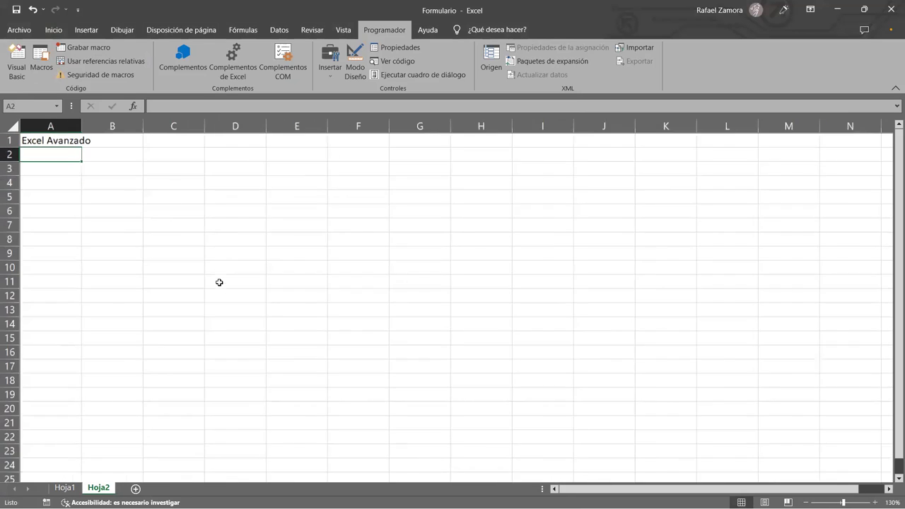
click(219, 282)
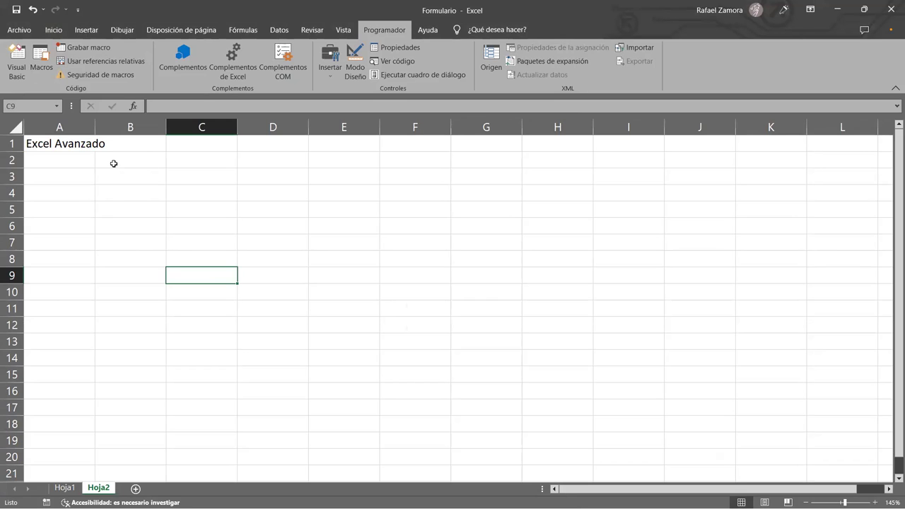
click(82, 143)
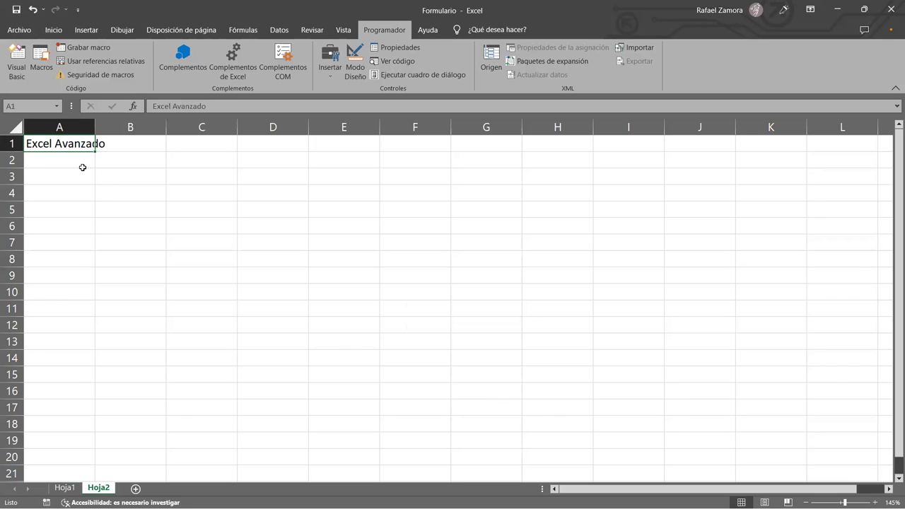
click(81, 163)
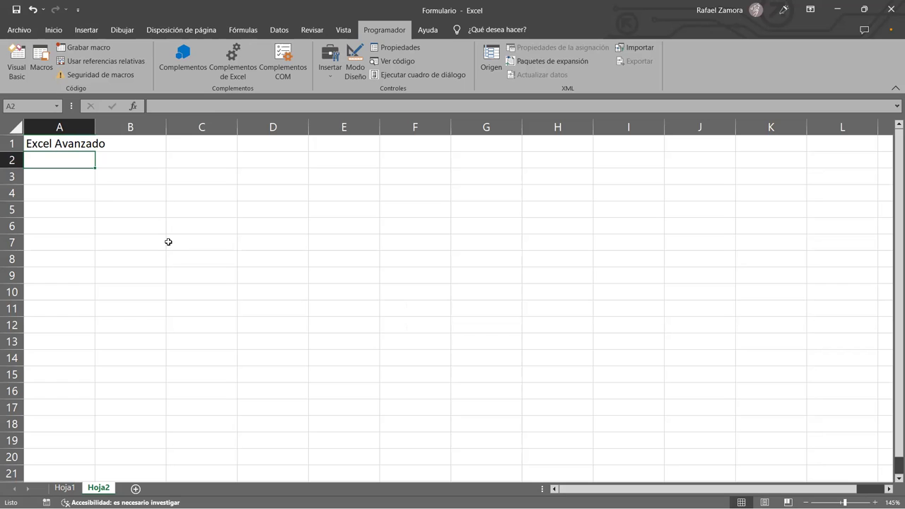
click(16, 61)
drag(273, 219, 186, 219)
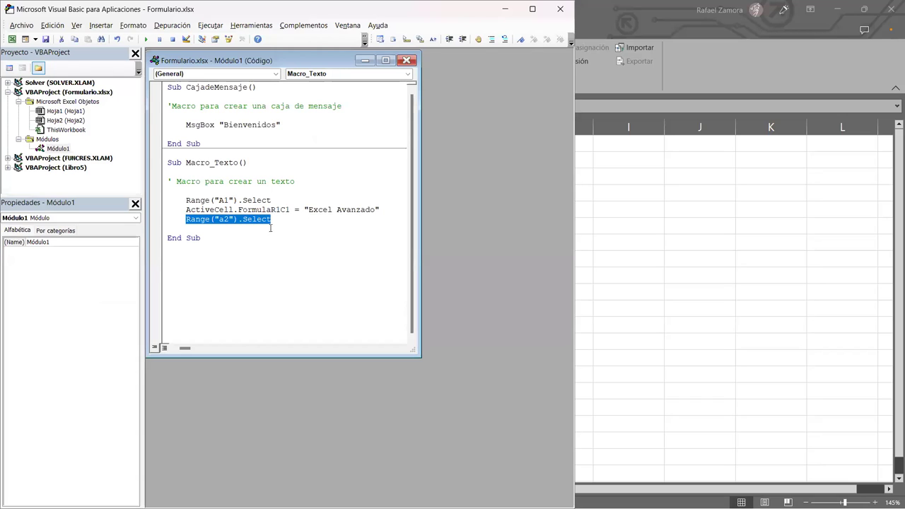
Step: Highlight the "Excel Avanzado" text in the ActiveCell.FormulaR1C1 line to explain it
click(219, 201)
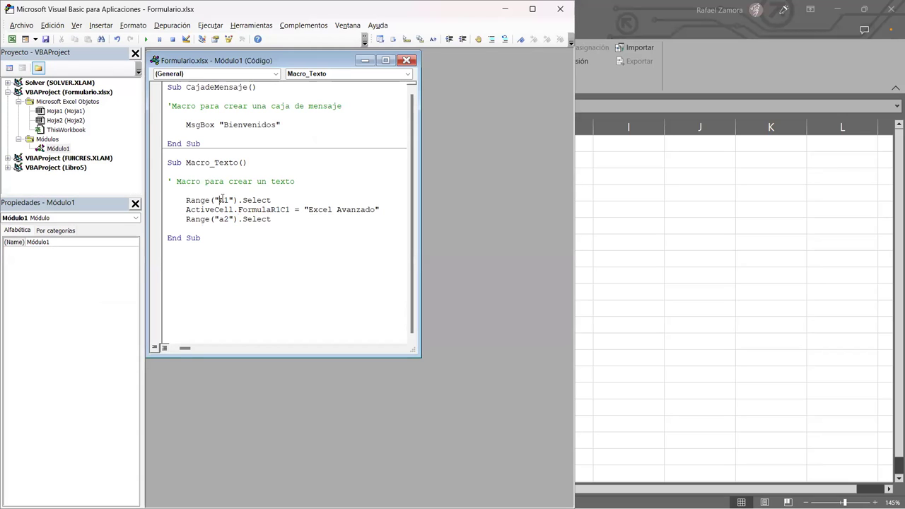
click(271, 200)
drag(308, 209, 375, 209)
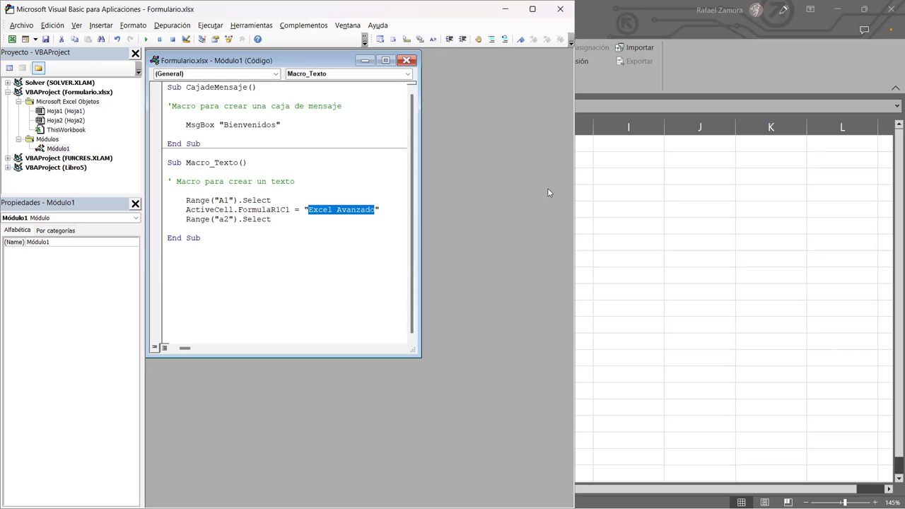
Step: Back in Excel, widen column A and clear the text from A1
key(alt+F11)
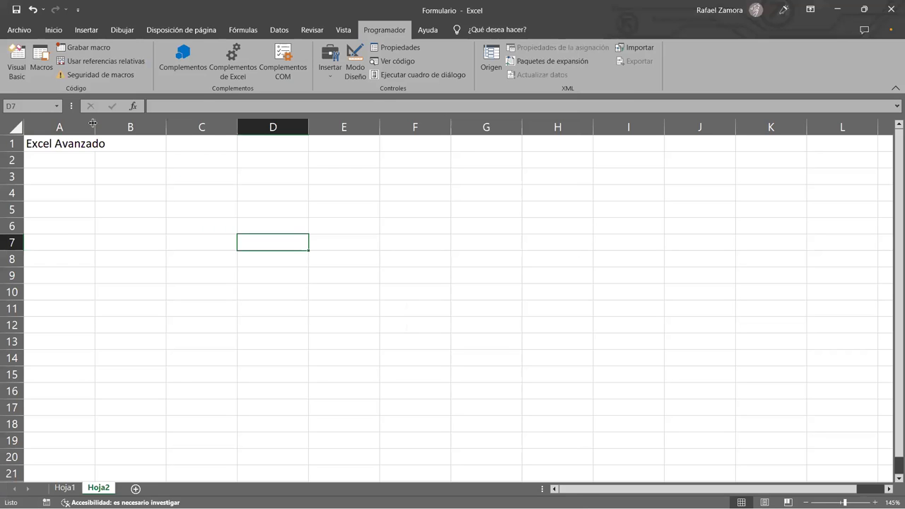
drag(93, 123, 106, 124)
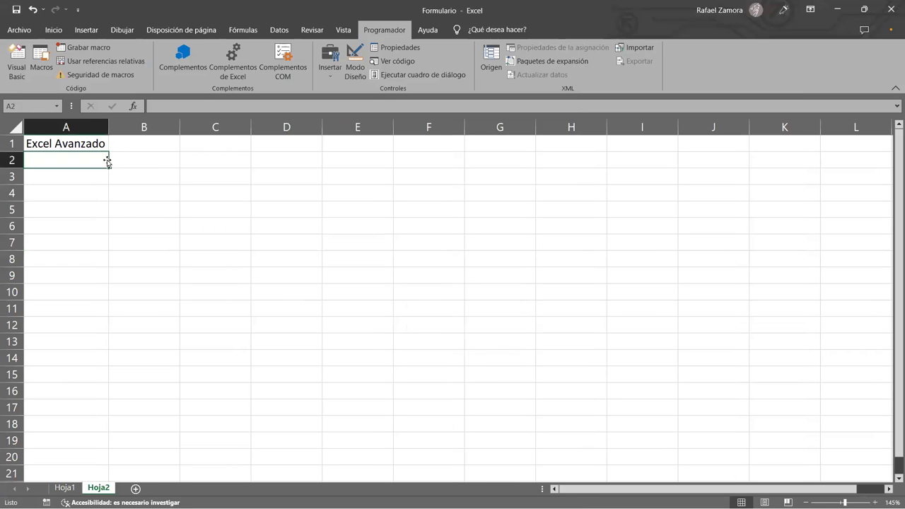
click(93, 144)
key(Delete)
click(220, 271)
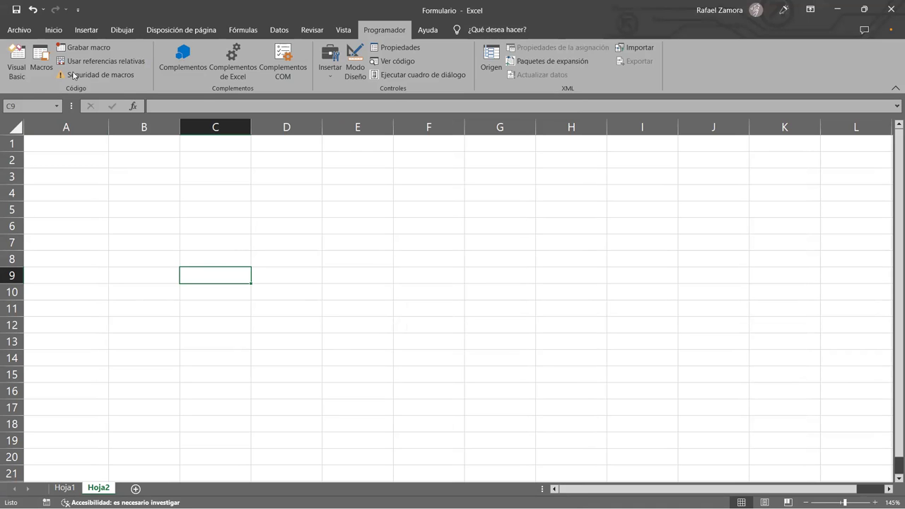
Step: Assign Macro_Texto the keyboard shortcut Ctrl+Shift+T and close the macro list
click(51, 62)
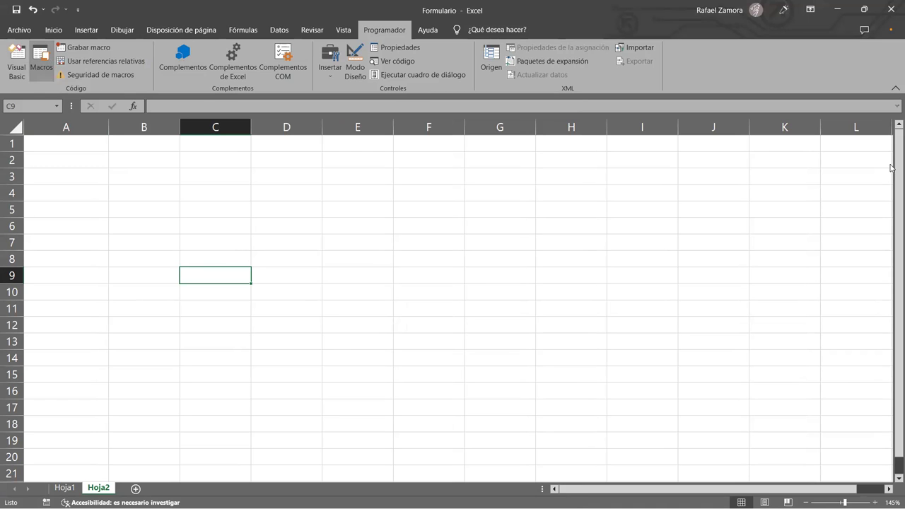
click(680, 156)
click(858, 230)
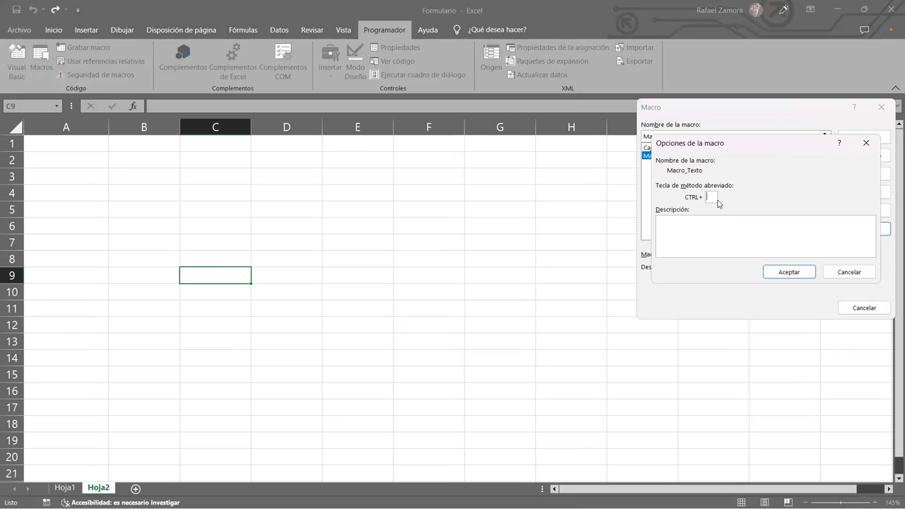
text(T)
click(784, 279)
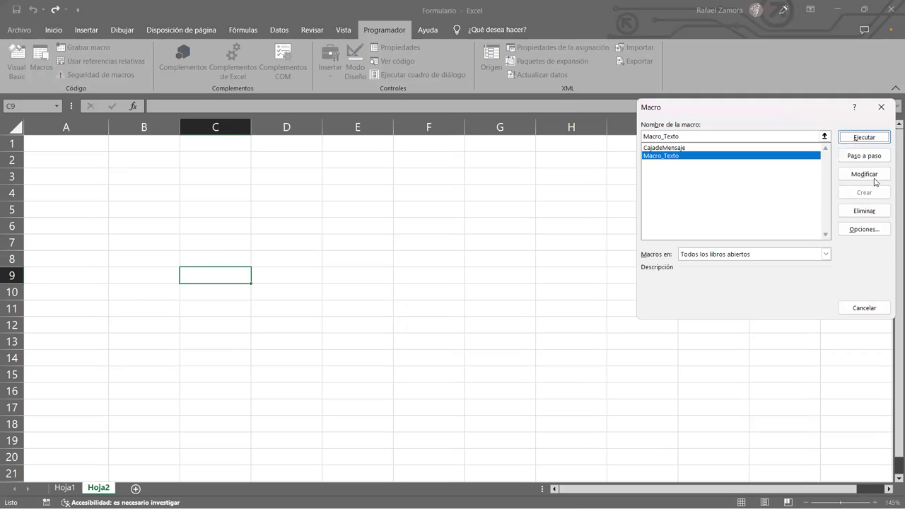
click(885, 111)
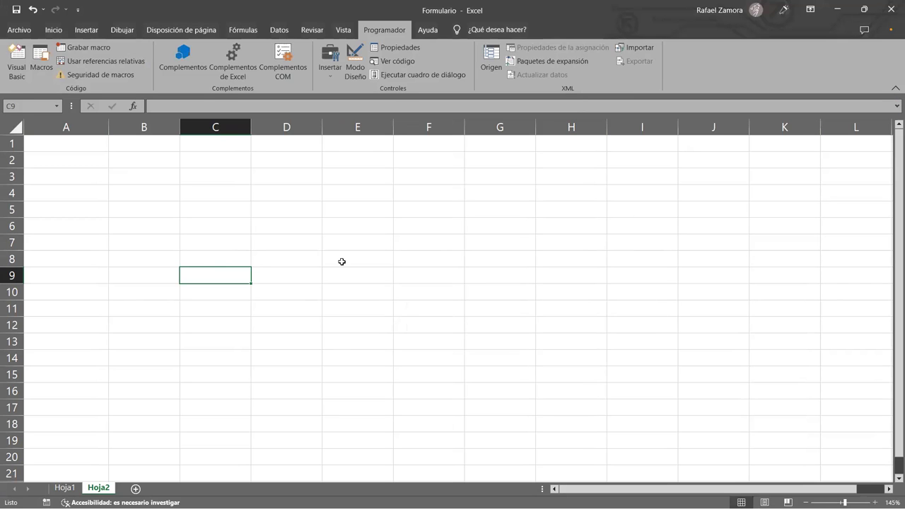
Step: Run Macro_Texto from its new shortcut, then go back to Módulo1 in the VBA editor
key(ctrl+e)
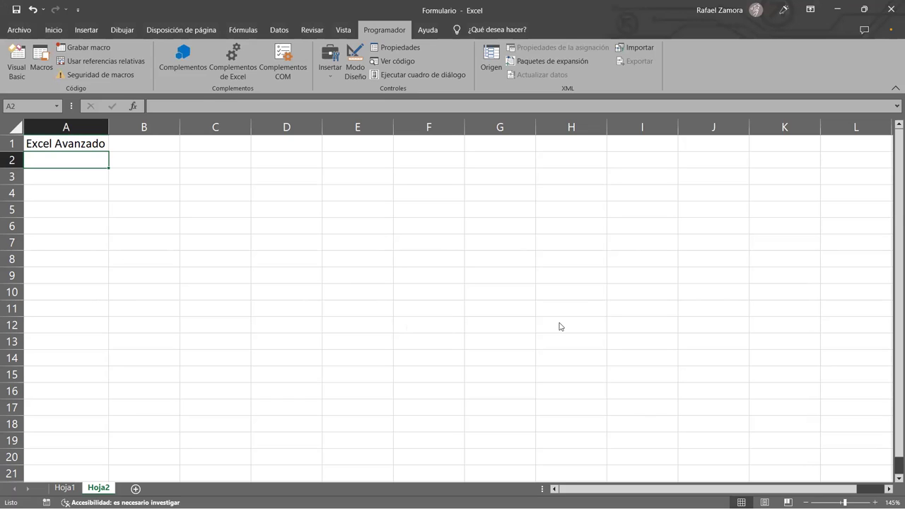
key(alt+F11)
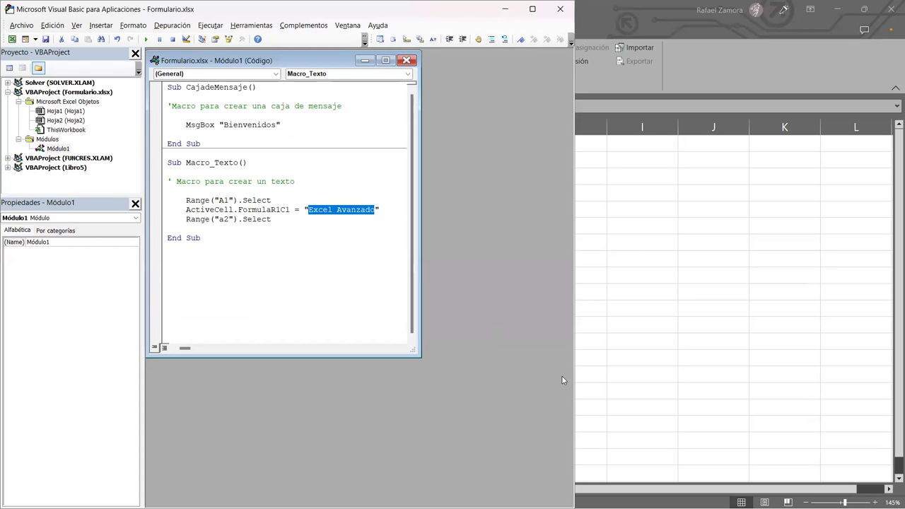
key(F5)
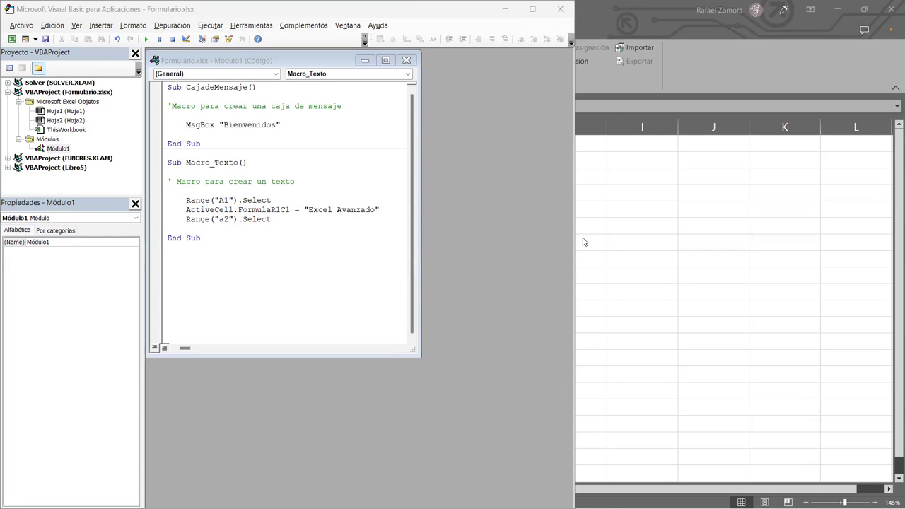
drag(574, 242, 609, 242)
click(349, 272)
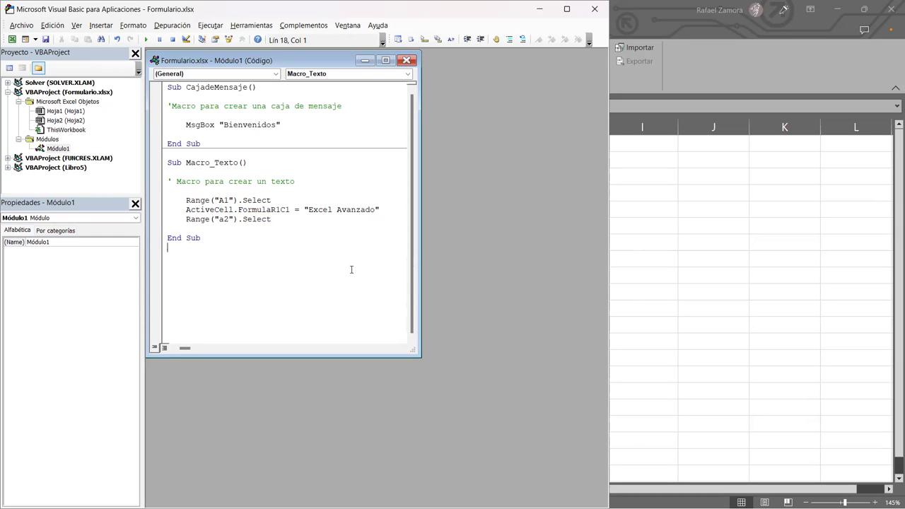
click(610, 264)
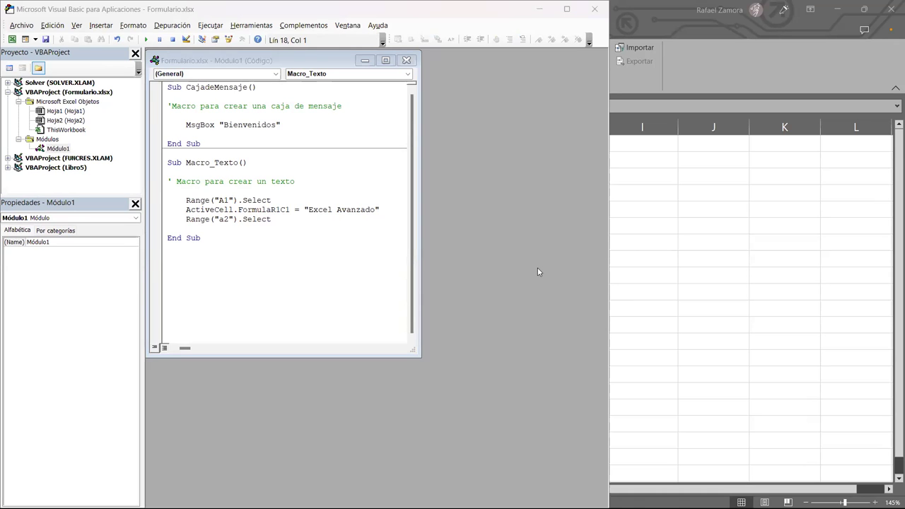
Step: Return to the workbook and select cells B6, C6, D8 and F9 on Hoja2
key(alt+F11)
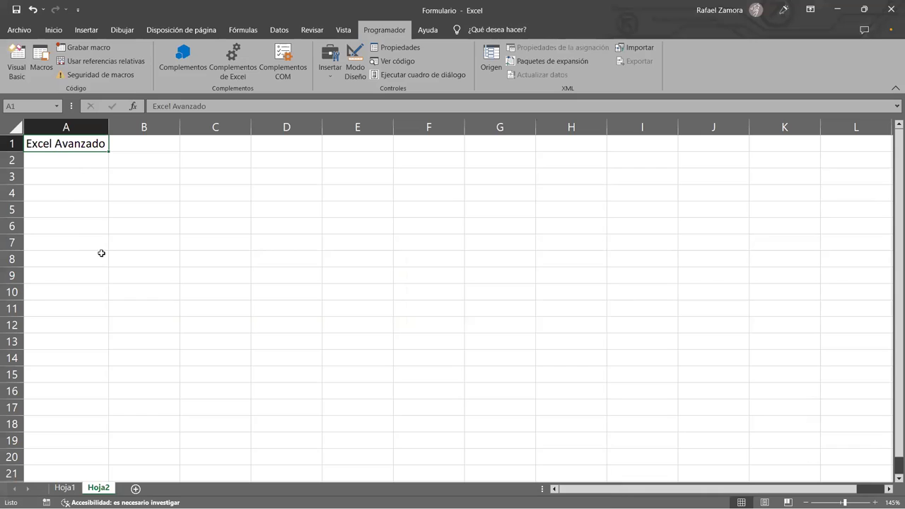
click(163, 225)
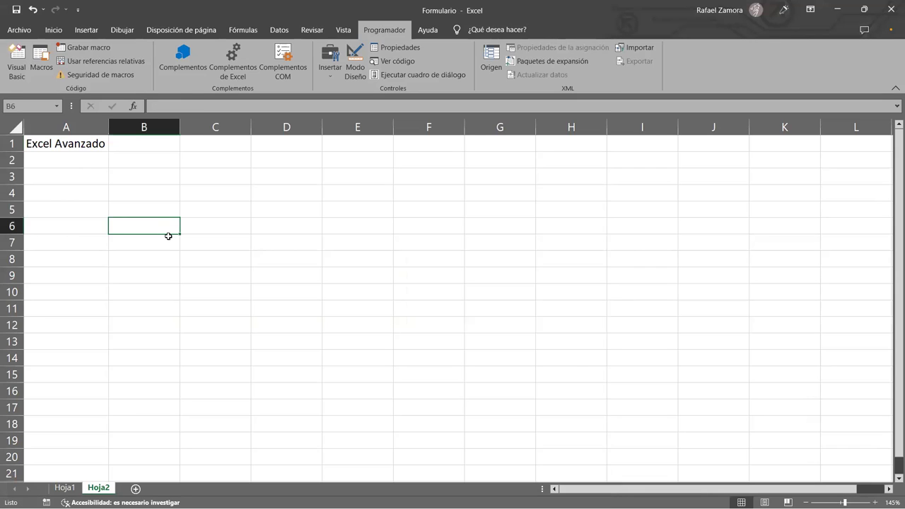
click(235, 231)
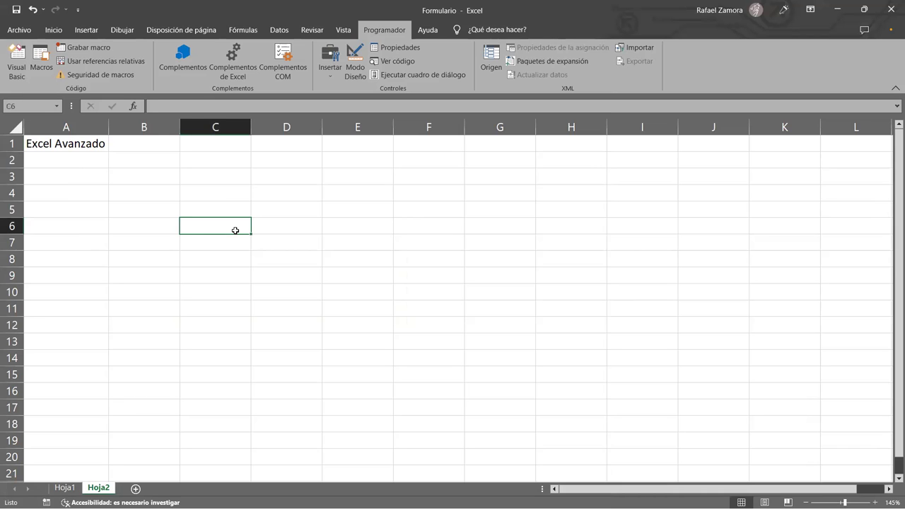
click(255, 256)
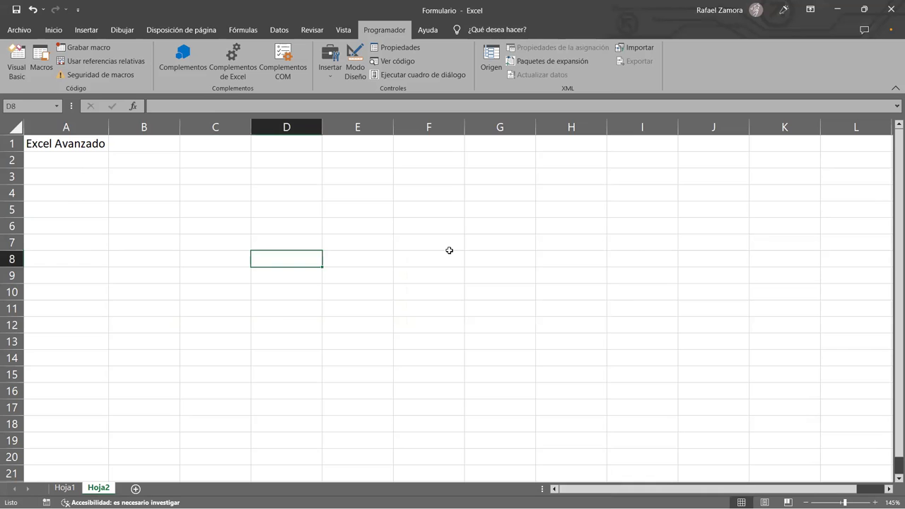
click(429, 276)
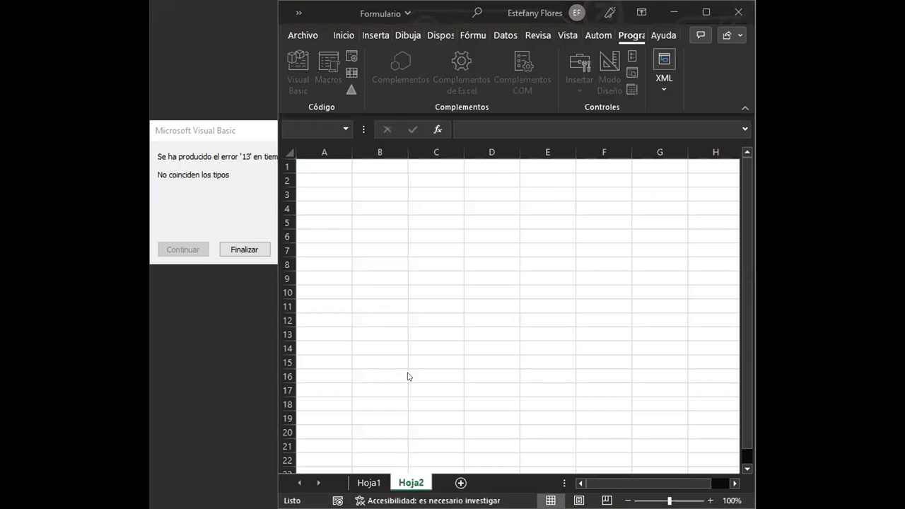
Step: Debug the type-mismatch error to stop on Macro_Texto's ActiveCell.FormulaR1C1 line in break mode
click(231, 197)
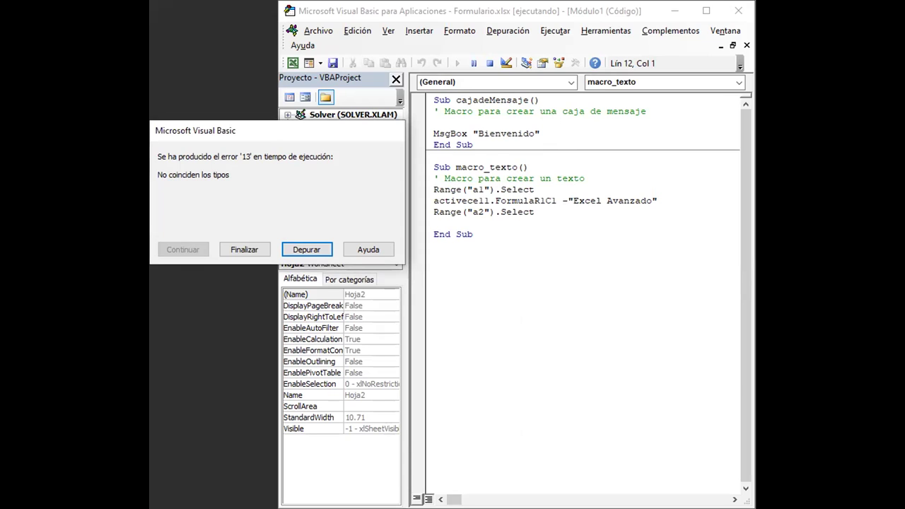
click(301, 244)
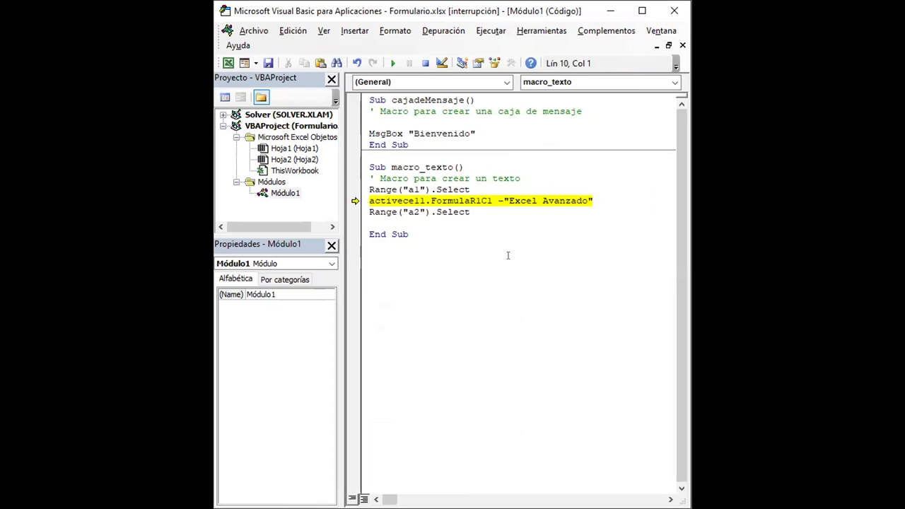
Step: Replace the minus sign after FormulaR1C1 with an equals sign in Macro_Texto's faulty line
click(669, 45)
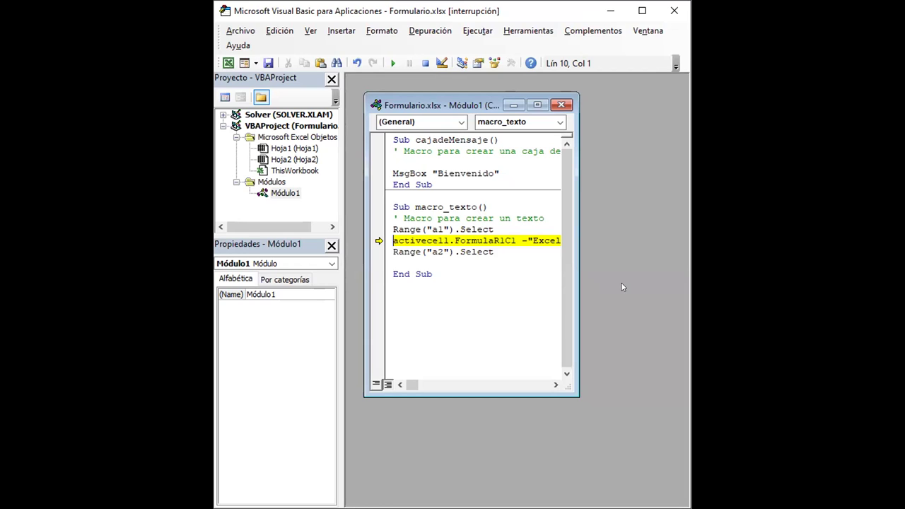
click(444, 241)
click(521, 241)
key(Delete)
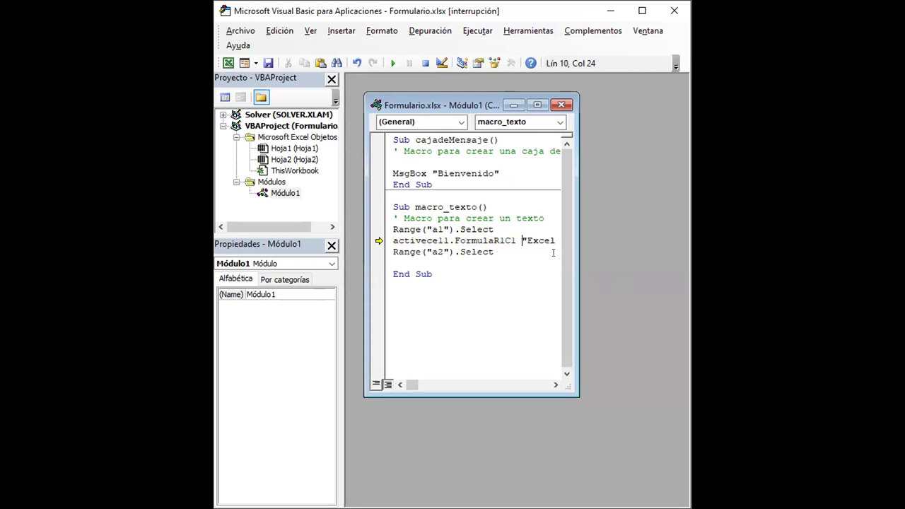
text(=)
Step: Try running macro_texto from Excel's Macros list, dismiss the break-mode warning and open its code
key(alt+F11)
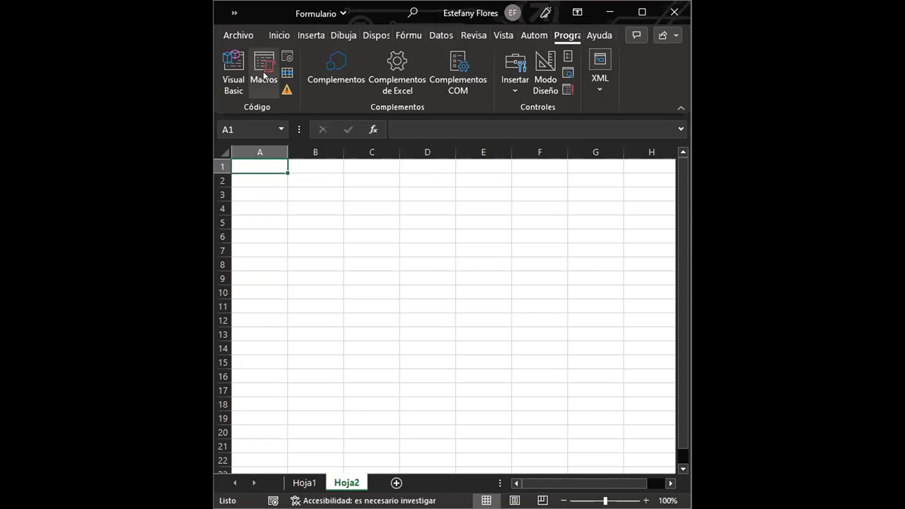
click(263, 75)
click(319, 178)
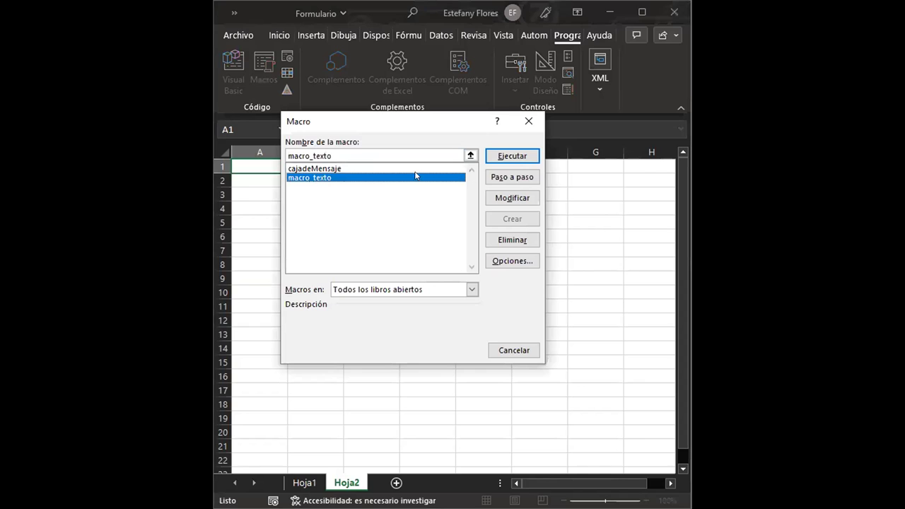
click(500, 160)
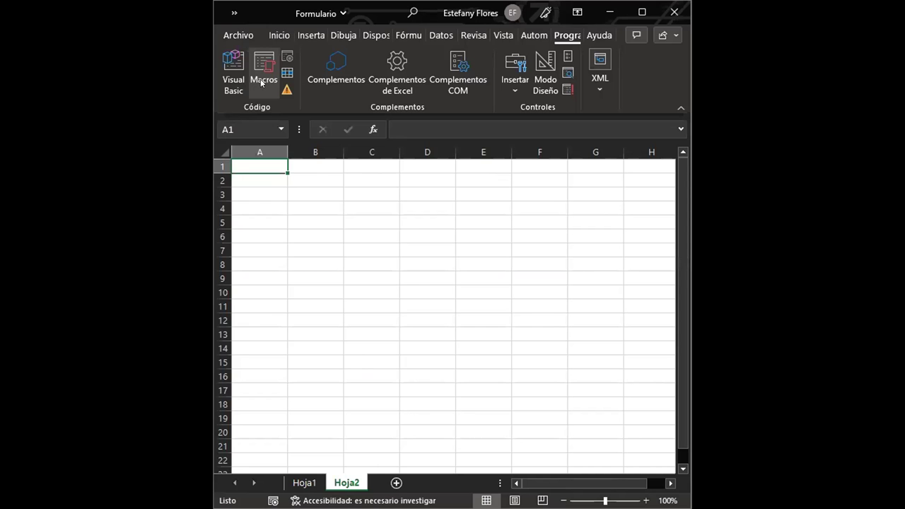
click(264, 74)
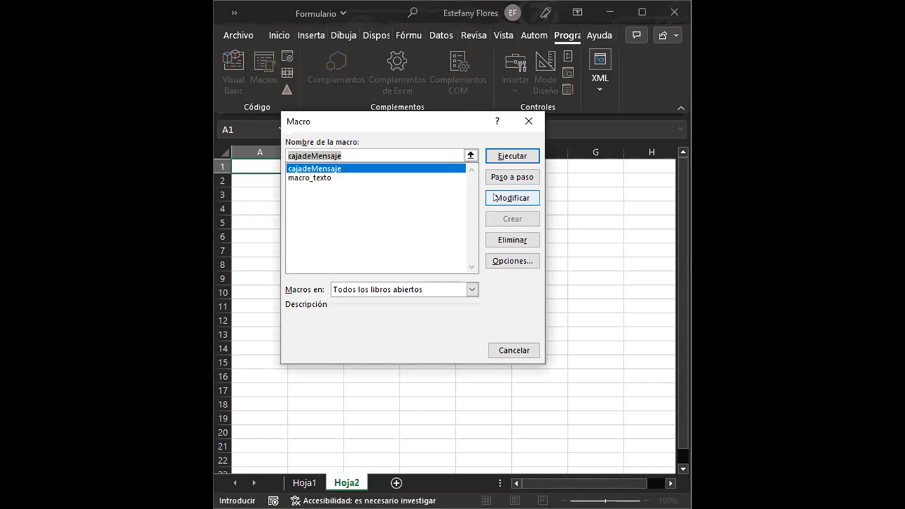
click(494, 198)
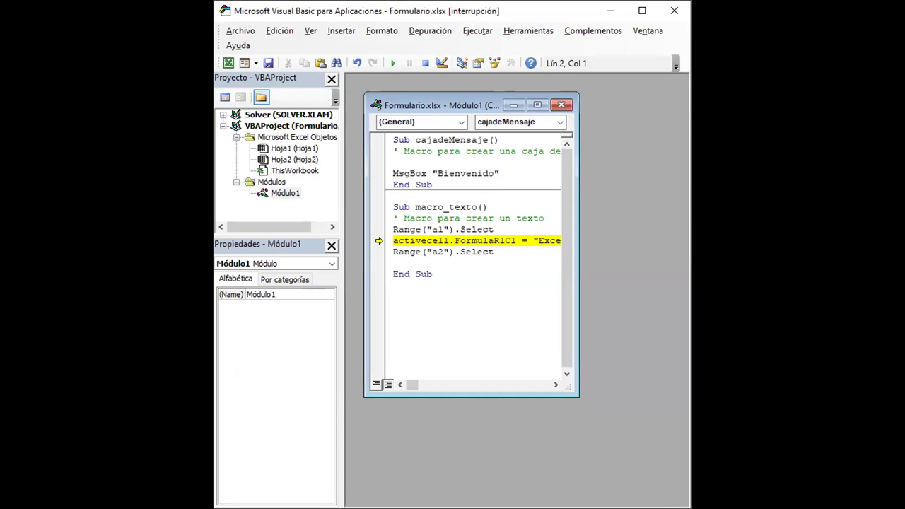
Step: Run macro_texto again from Excel's Macros list
key(alt+F11)
click(264, 81)
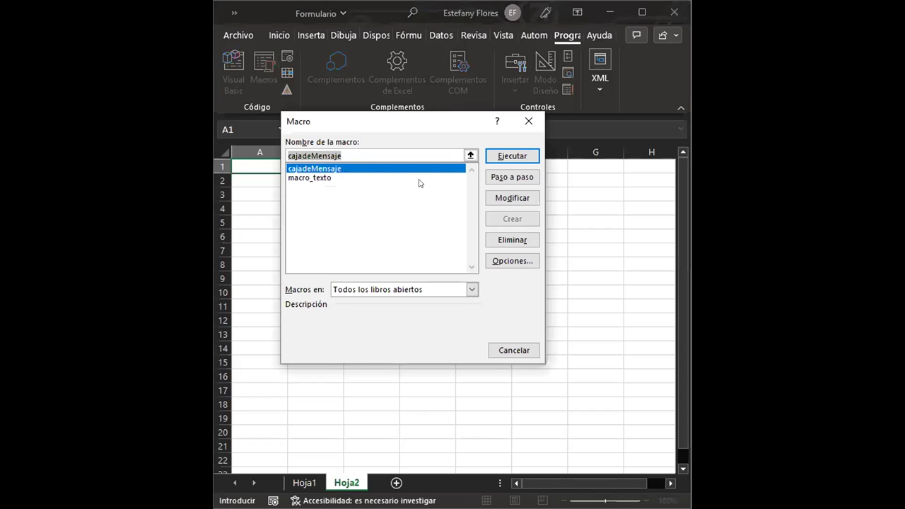
click(394, 178)
click(512, 155)
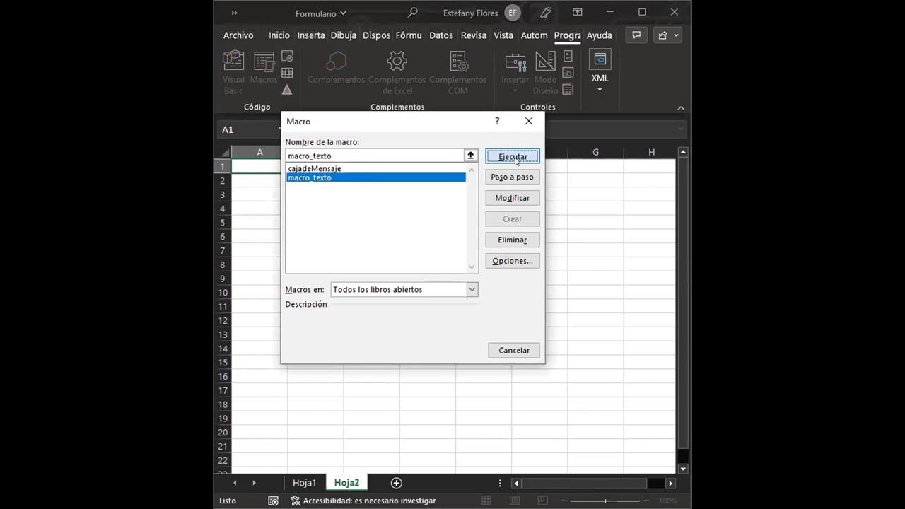
click(515, 157)
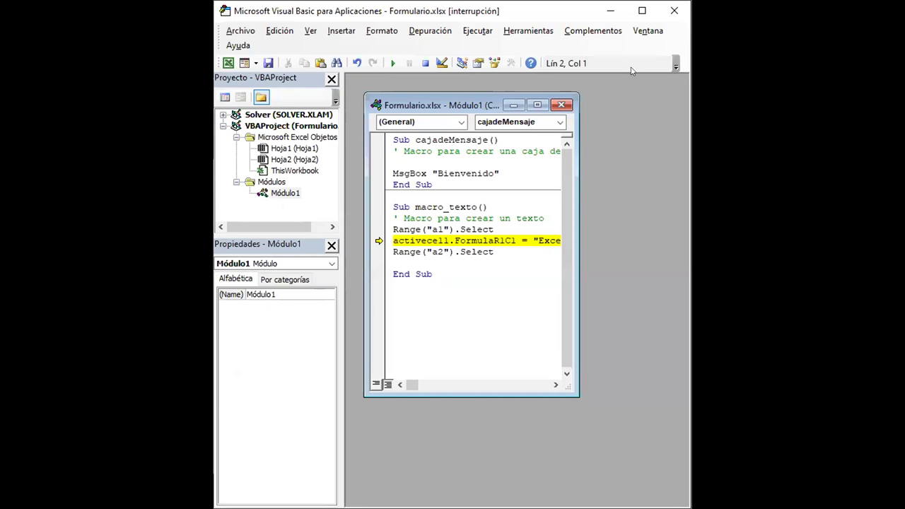
Step: Delete Macro_Texto's old activecell statement and retype ActiveCell.FormulaR1C1 in its place
click(537, 105)
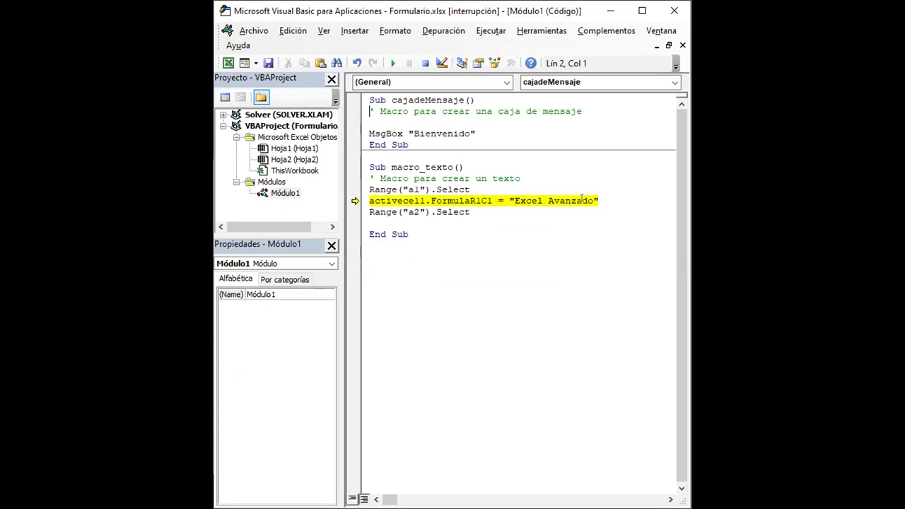
click(596, 200)
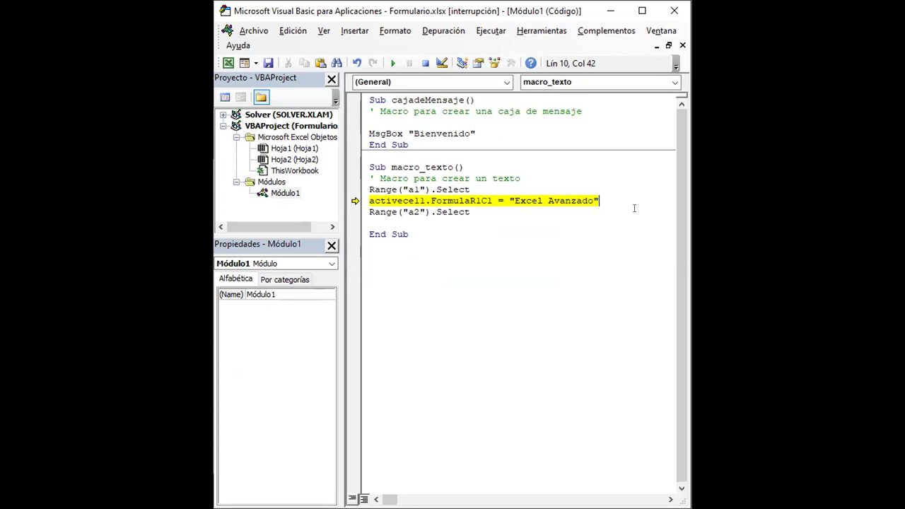
key(Return)
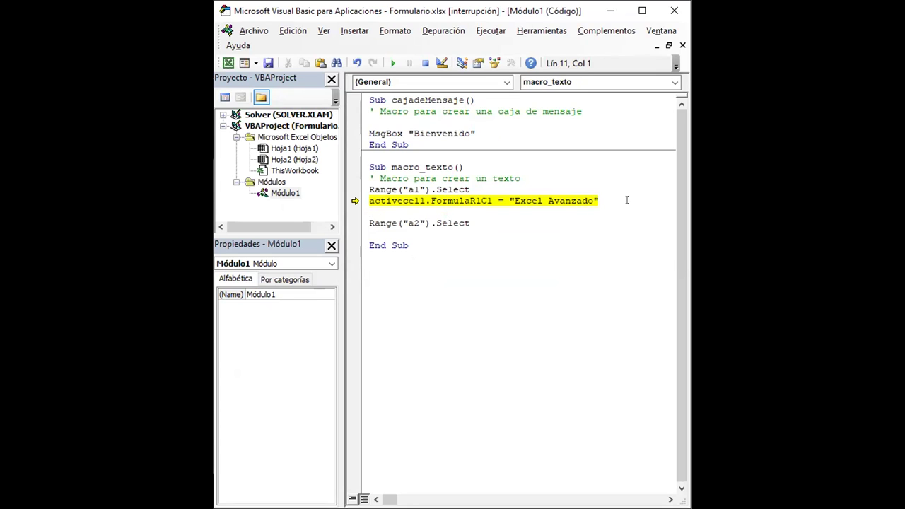
drag(599, 200, 366, 206)
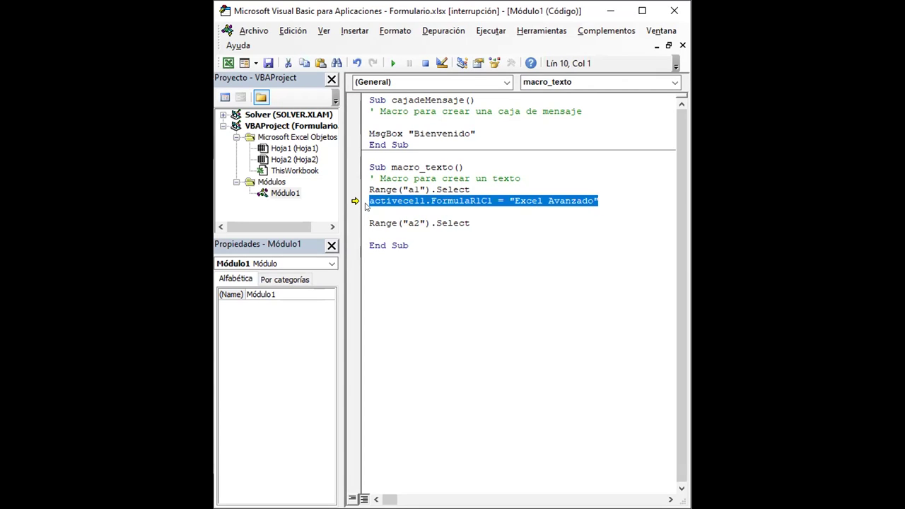
key(Delete)
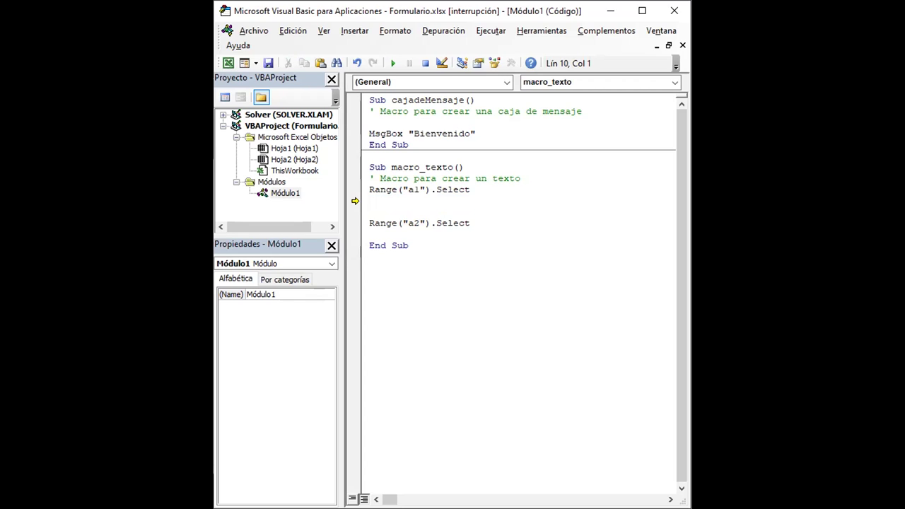
text(ActiveC)
text(e)
text(ll)
text(.Formula)
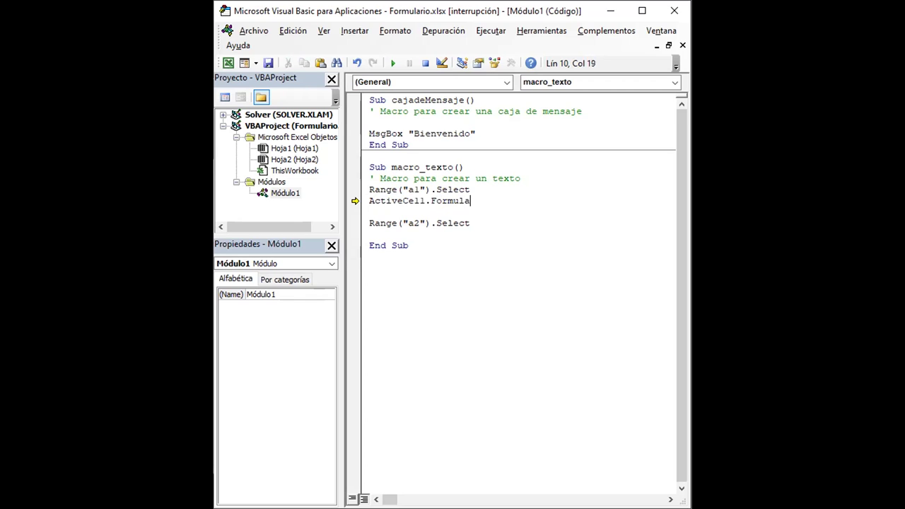
text(R)
text(1C1)
Step: Fix the typing and complete the line as ActiveCell.FormulaR1C1 = "Excel Avanzado", then add a new line
key(Left)
key(Left)
key(Left)
key(Left)
key(Left)
key(Left)
key(Left)
key(Left)
key(BackSpace)
key(BackSpace)
text(ll)
key(Right)
key(Right)
key(Right)
key(Right)
key(Right)
key(Right)
key(Right)
key(Right)
key(Right)
key(BackSpace)
key(BackSpace)
key(BackSpace)
key(BackSpace)
key(BackSpace)
key(BackSpace)
key(BackSpace)
key(BackSpace)
text(mula)
text(R)
text(1C)
text( =)
text(")
text(Excel Avanza)
key(BackSpace)
key(BackSpace)
text(zado")
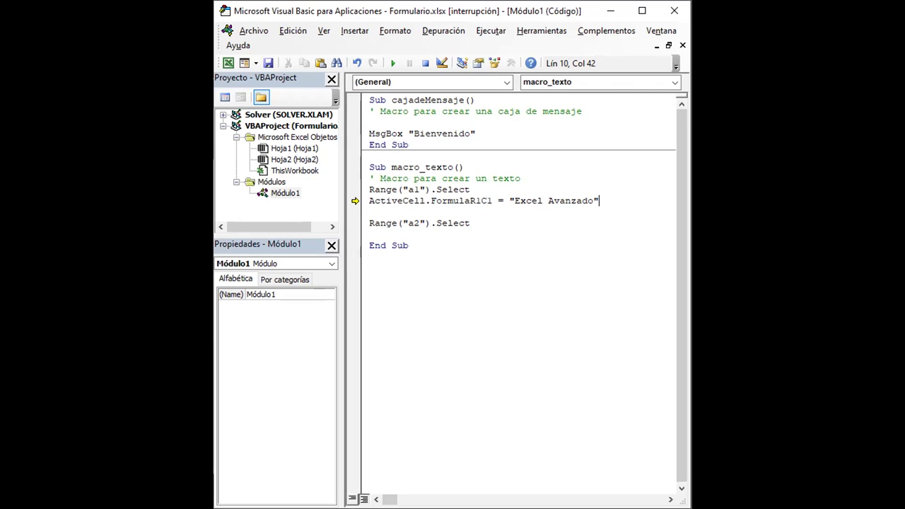
key(Return)
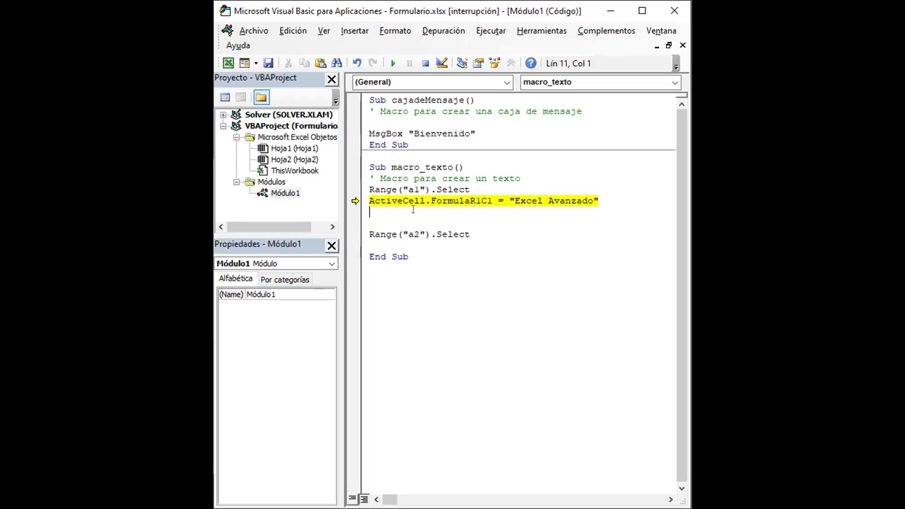
Step: Delete the Range("a1"), ActiveCell and Range("a2").Select statements from Macro_Texto
drag(369, 212, 354, 199)
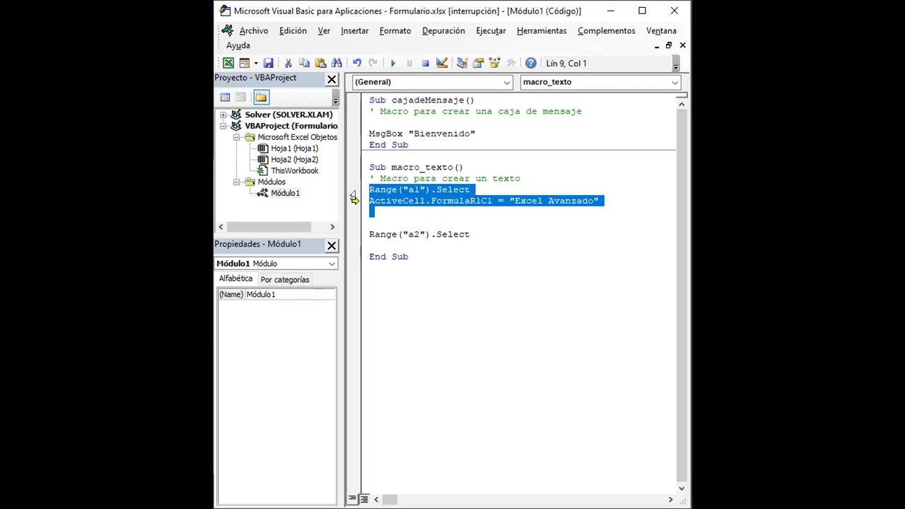
key(Delete)
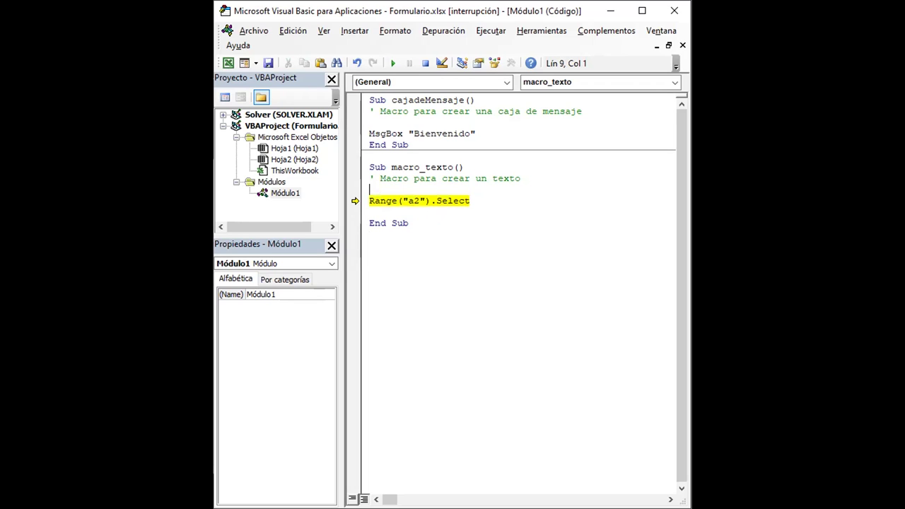
drag(470, 201, 353, 200)
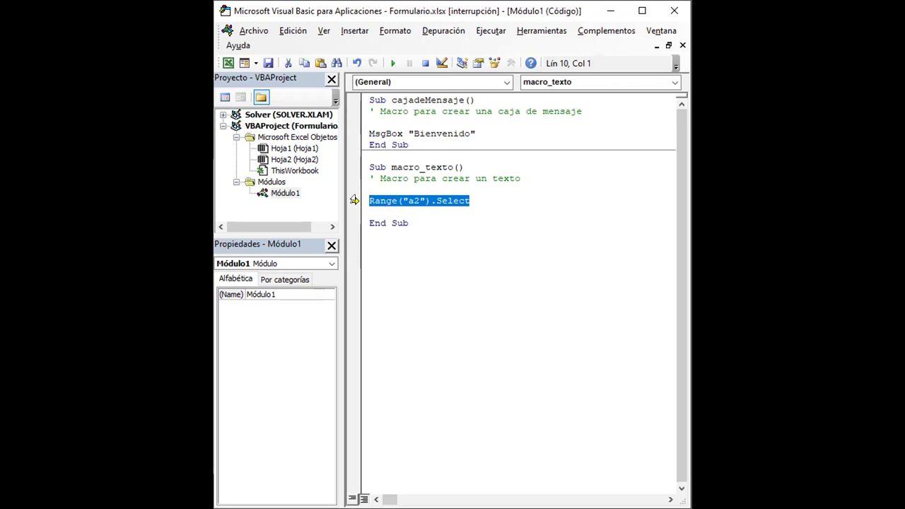
key(Delete)
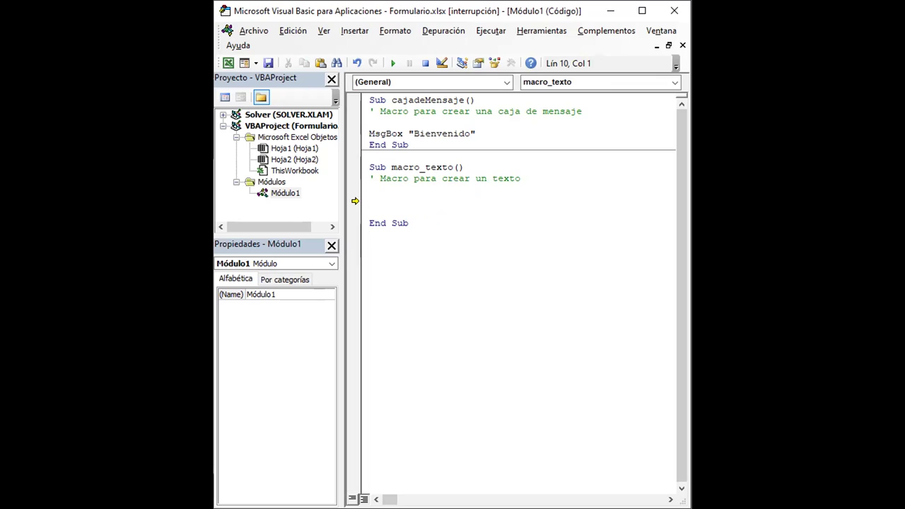
Step: Write Range("A1").Select using autocomplete and begin the next line with "A"
text(R)
text(a)
text(nge)
text(()
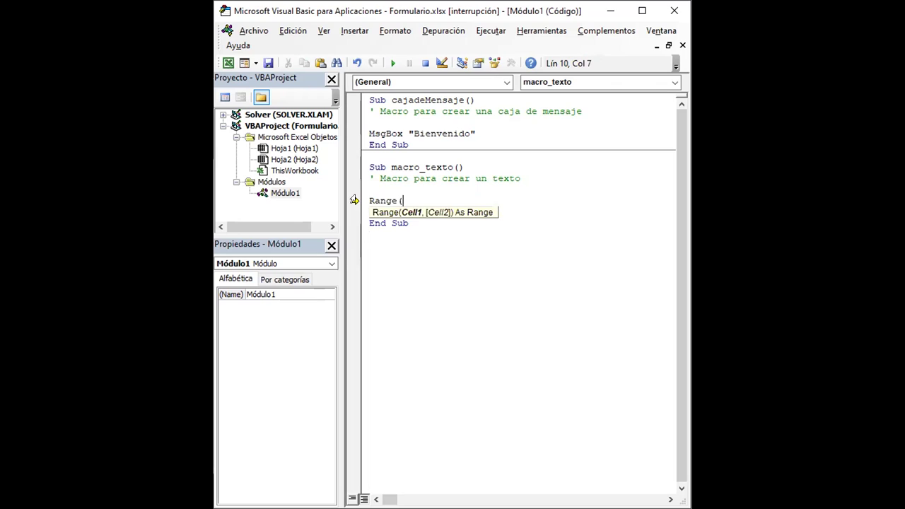
text("A)
text(1")
text())
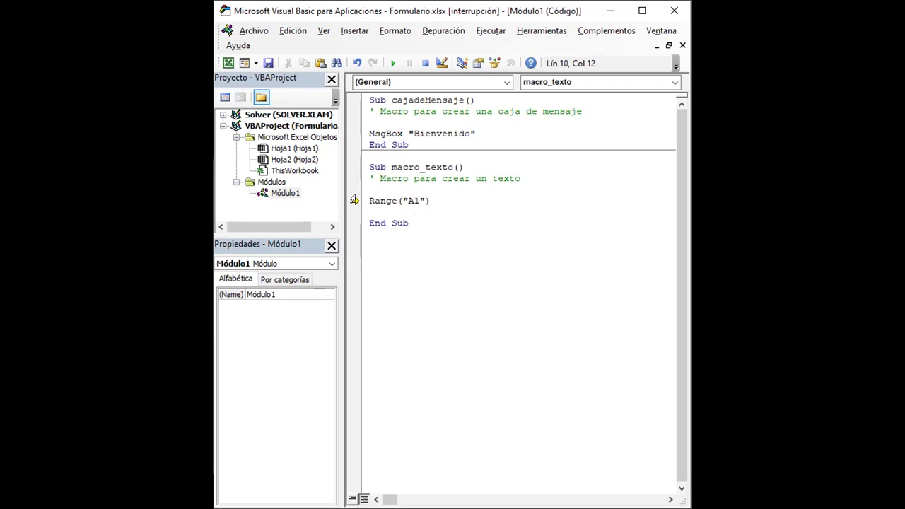
text(.)
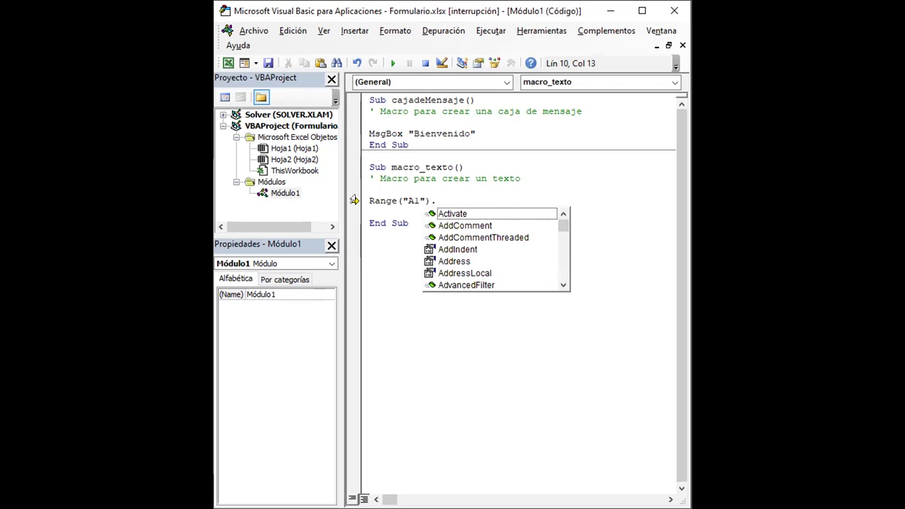
text(s)
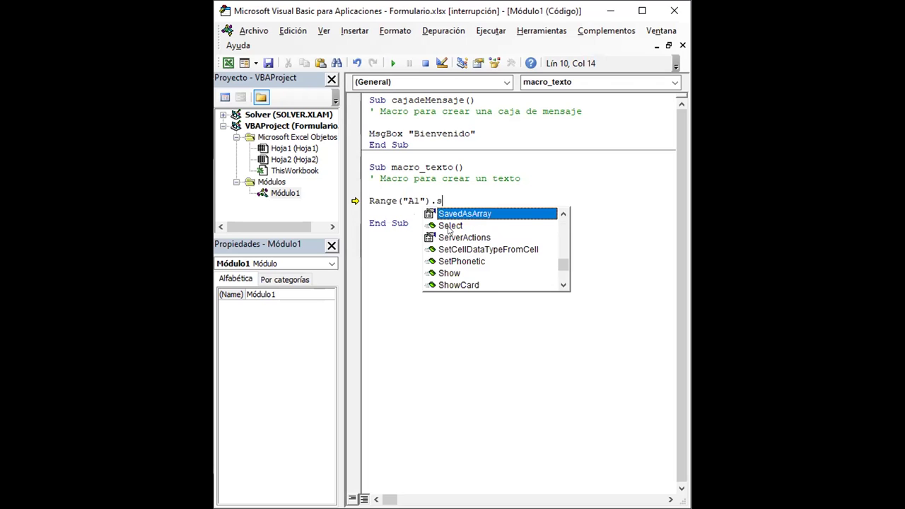
click(445, 226)
double_click(444, 226)
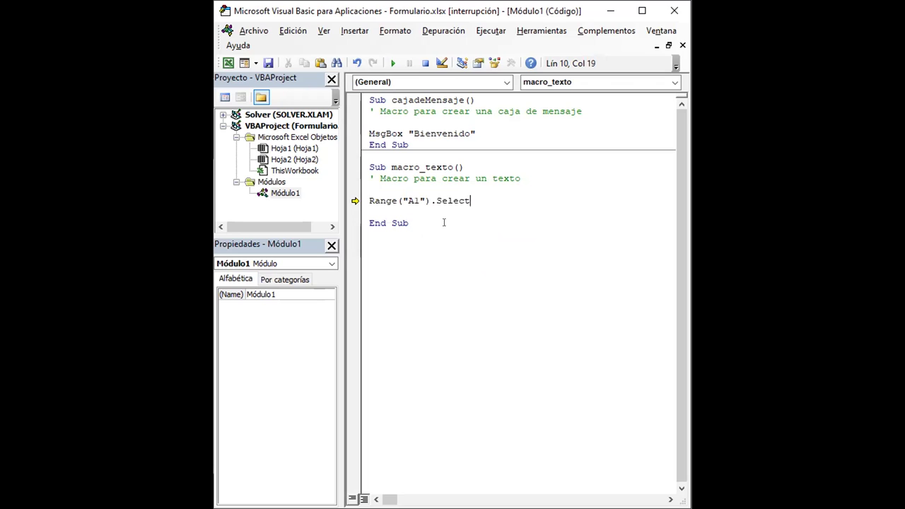
key(Return)
text(A)
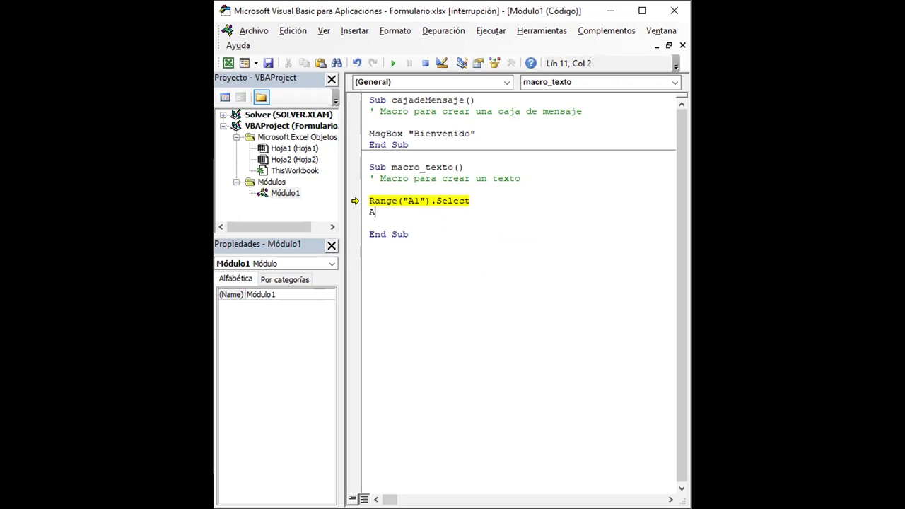
Step: Type Activecell.FormulaR1C1 below Range("A1").Select, correcting a stray 1 and the formuel typo
text(ctiv)
text(ec)
text(e)
click(444, 241)
text(1)
key(BackSpace)
click(414, 209)
text(ll)
text(.formu)
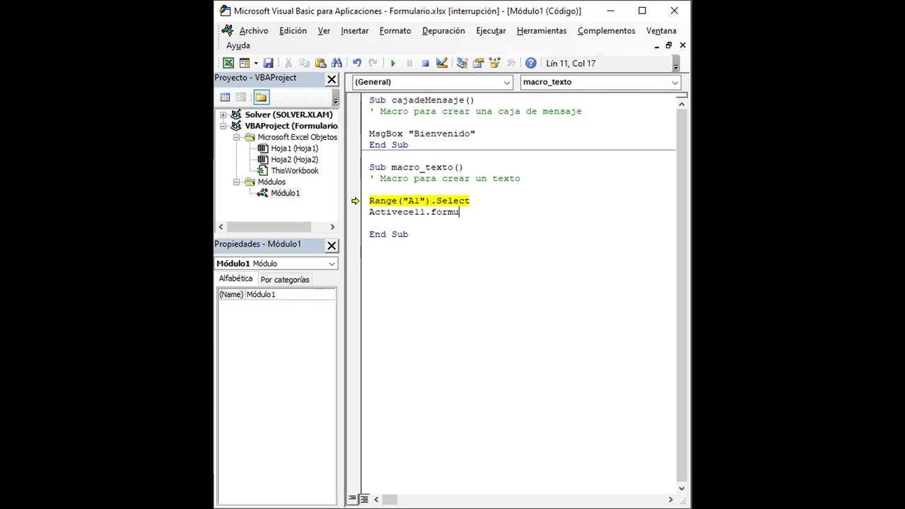
text(el)
key(BackSpace)
key(BackSpace)
text(la)
text(R1C)
text(1)
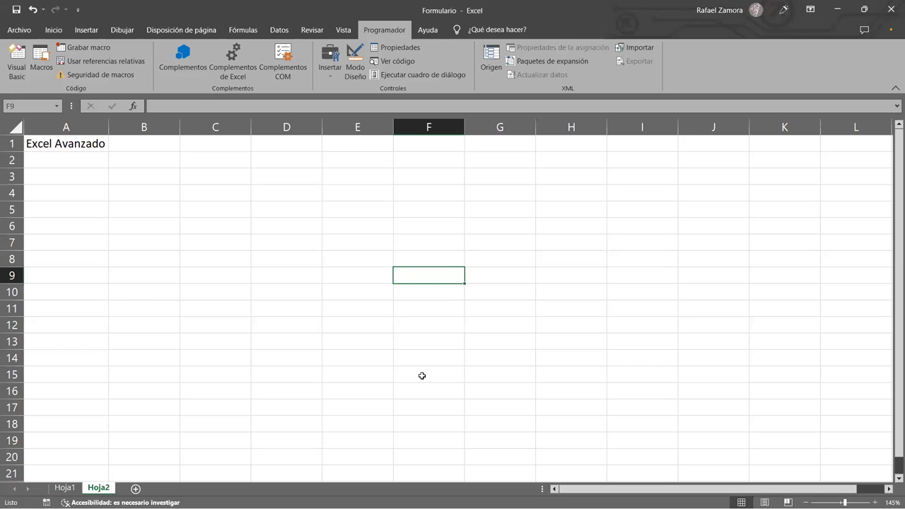
key(alt+F11)
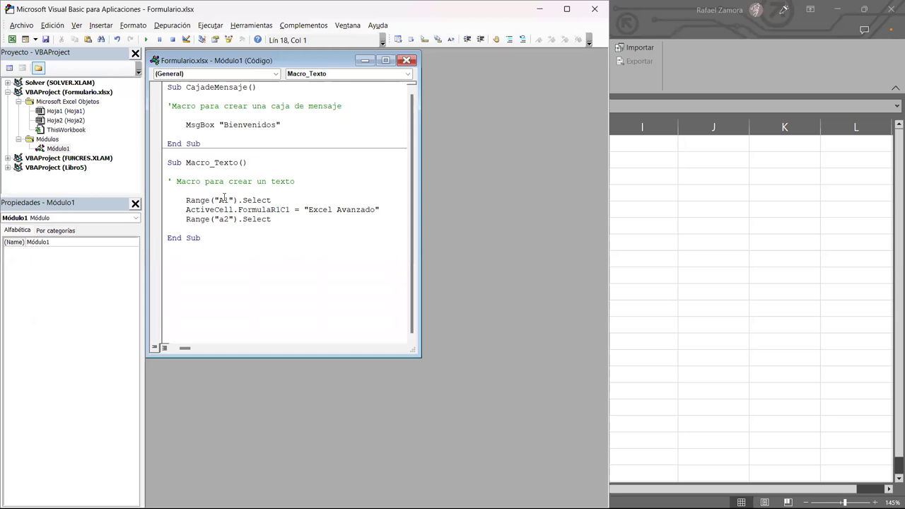
click(269, 136)
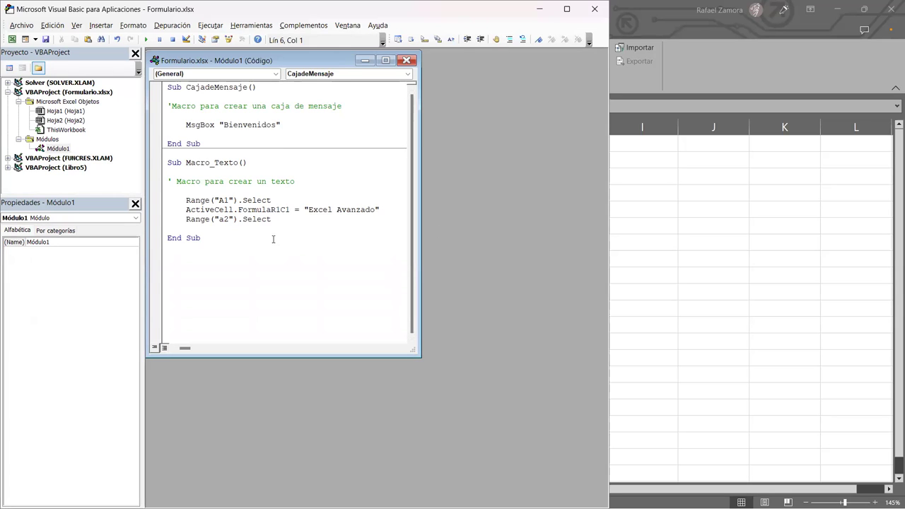
click(696, 205)
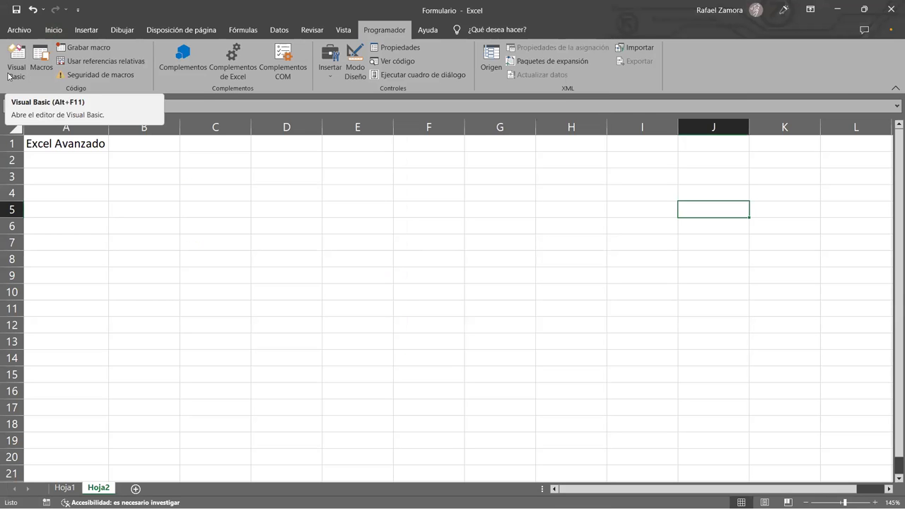
Step: Run the CajadeMensaje macro from the Macros list and close its Bienvenidos message
click(42, 62)
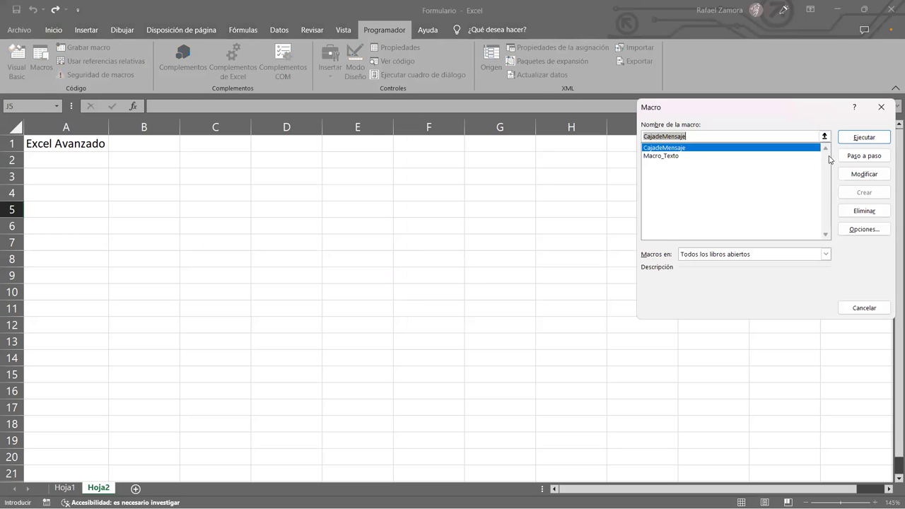
click(688, 156)
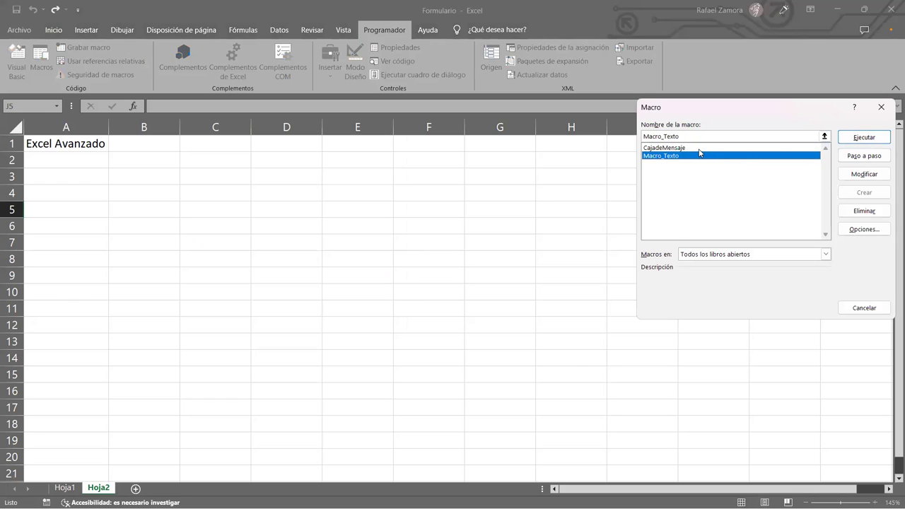
click(700, 148)
click(865, 138)
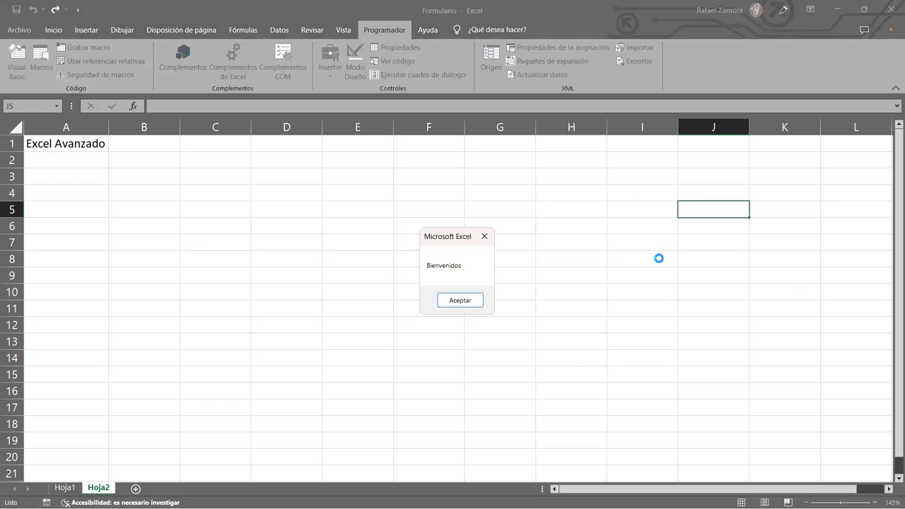
click(466, 301)
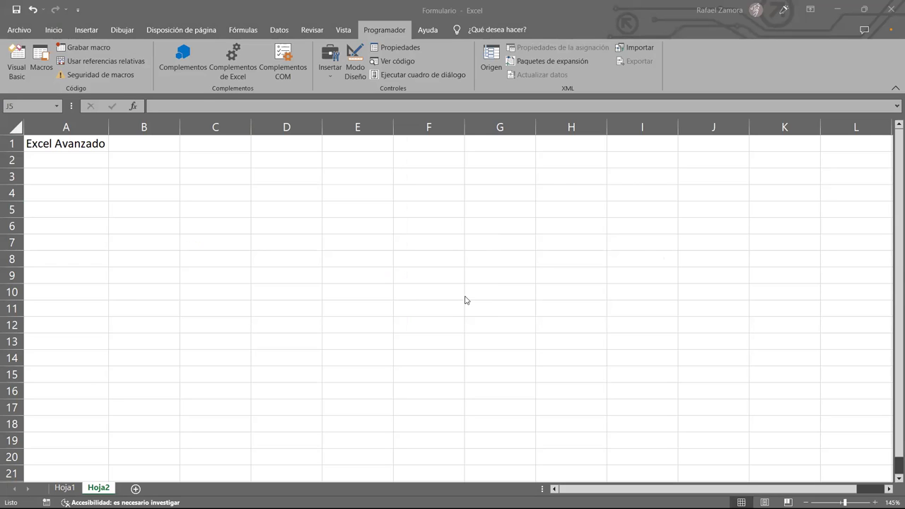
Step: Paste a new Sub Mensaje() with MsgBox "Mensaje de prueba" below Macro_Texto in Módulo1
key(alt+F11)
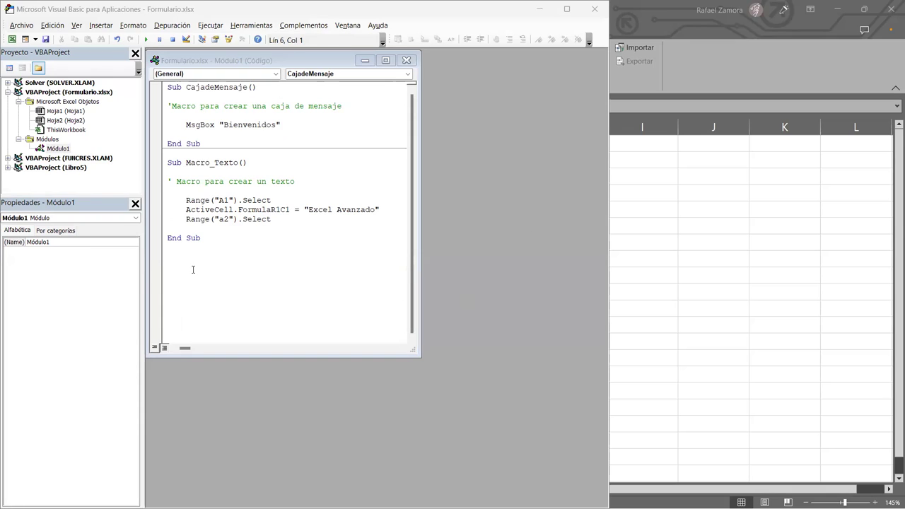
click(216, 254)
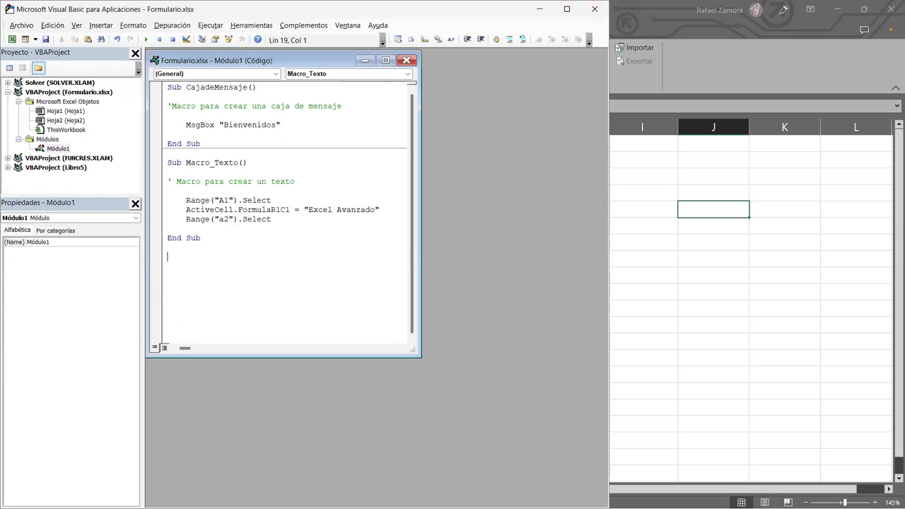
key(ctrl+v)
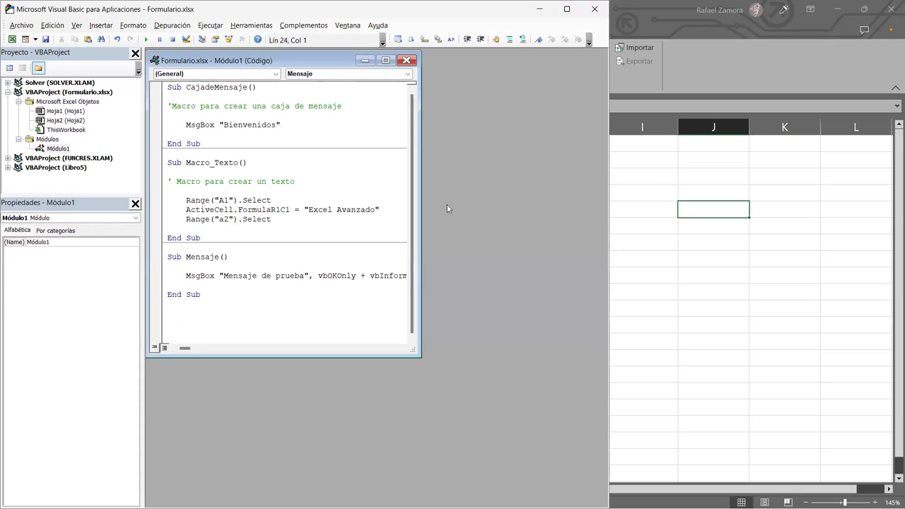
Step: Go back to the Excel workbook and open the Macros list showing Mensaje
key(F5)
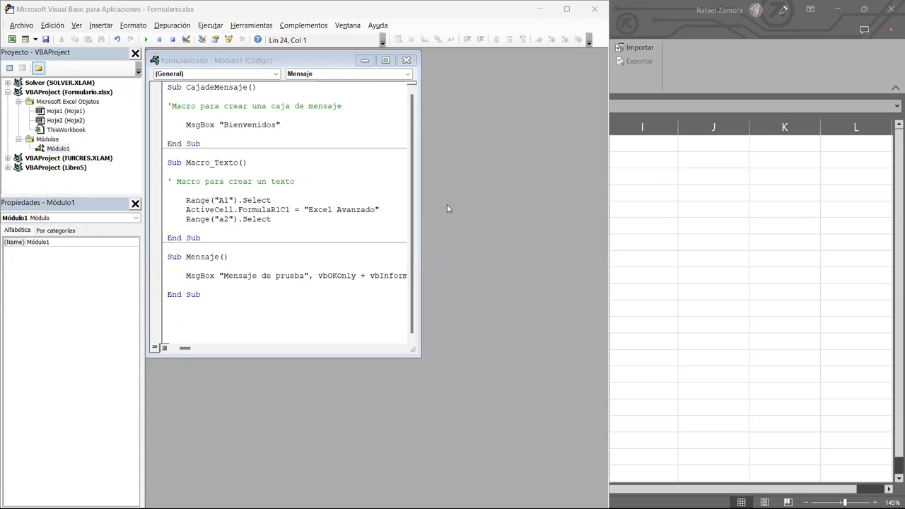
key(alt+F11)
click(44, 61)
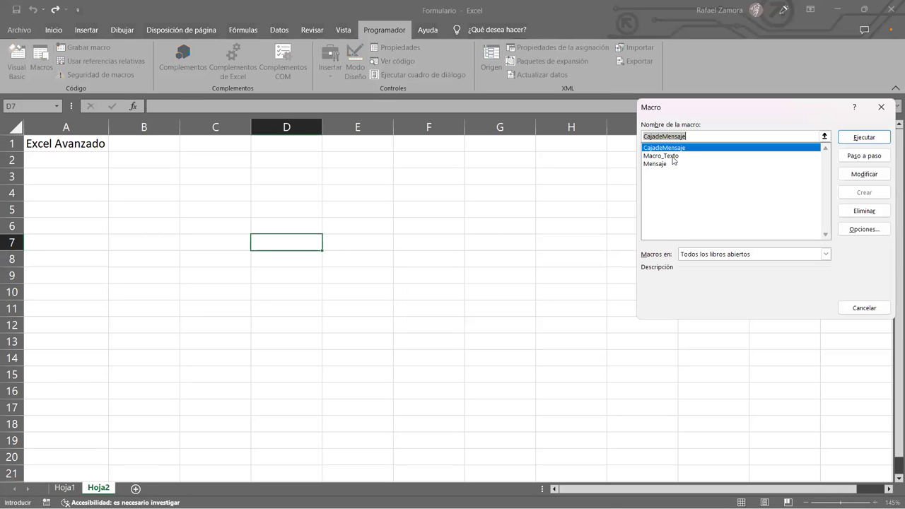
Step: Run CajadeMensaje, then Mensaje, closing the Bienvenidos and EXCEL AVANZADO message boxes
click(858, 138)
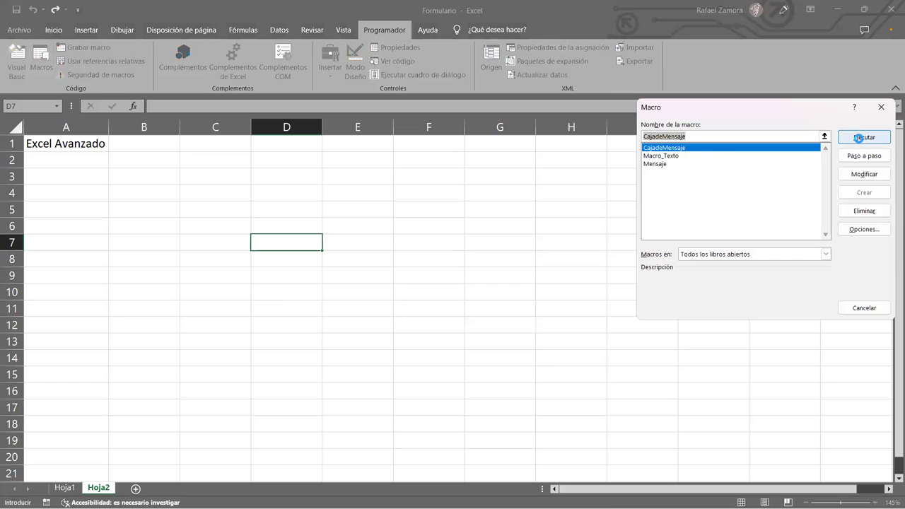
click(476, 298)
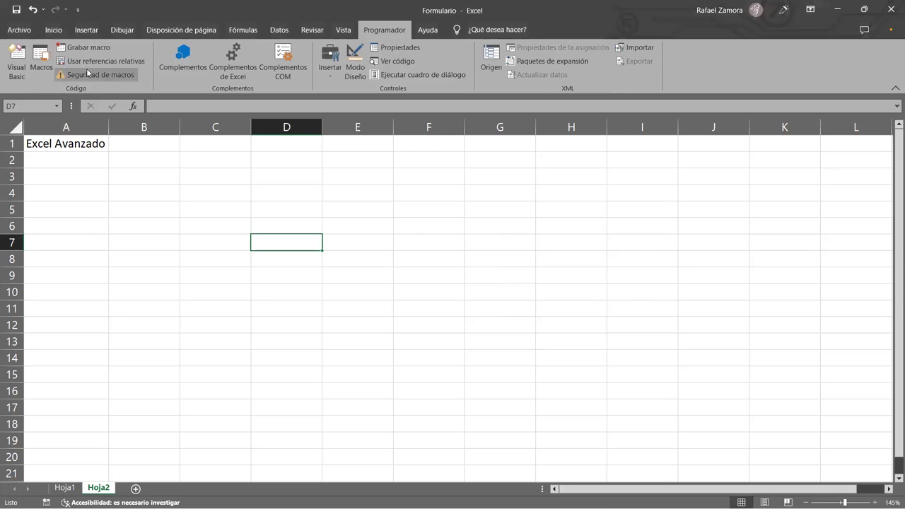
click(41, 62)
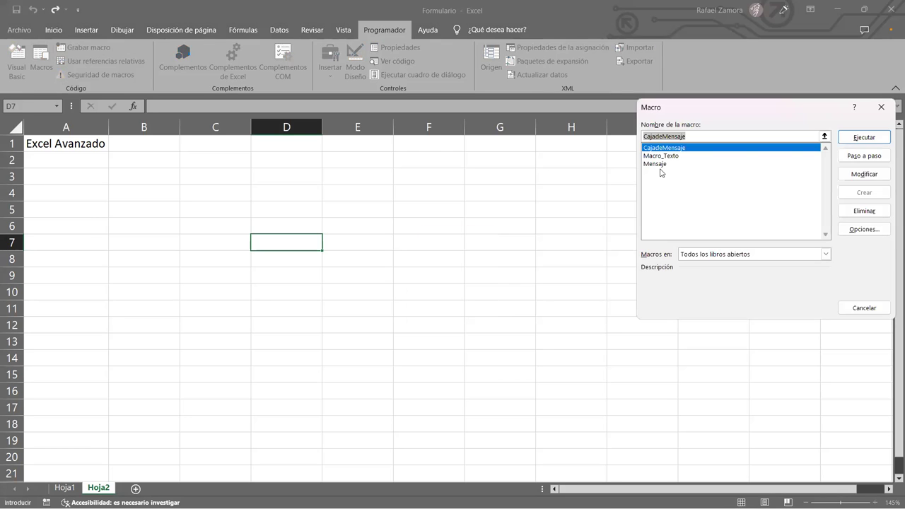
click(663, 164)
click(853, 145)
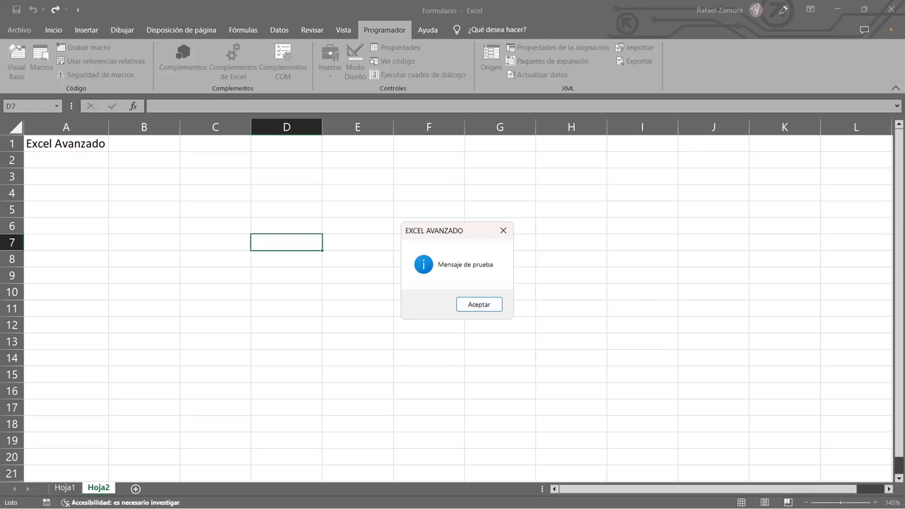
click(748, 85)
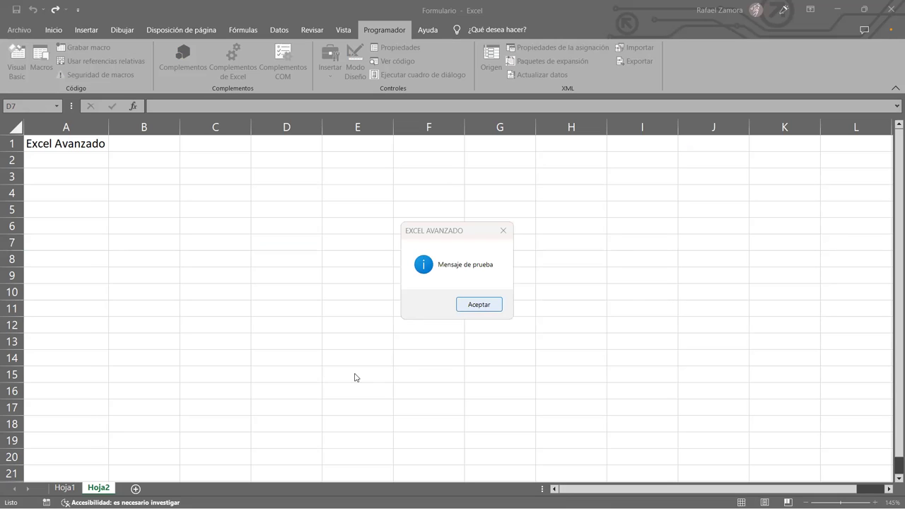
key(Return)
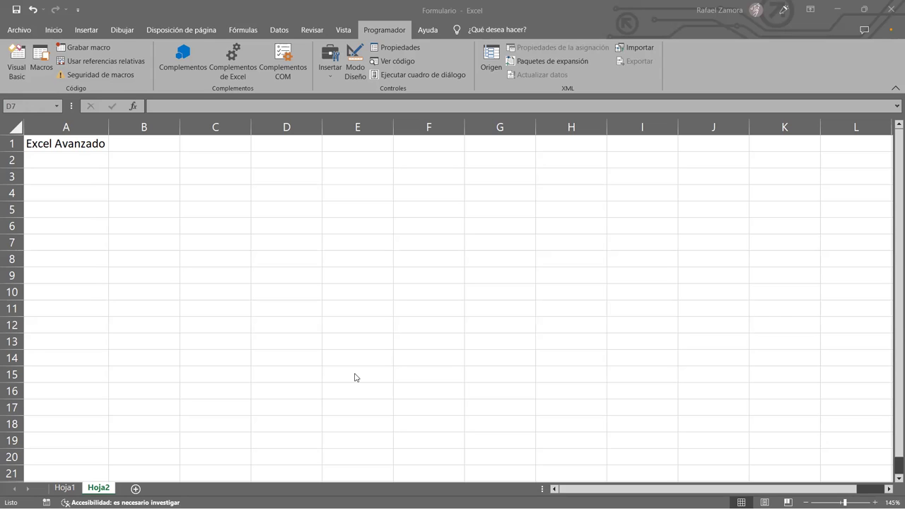
click(283, 177)
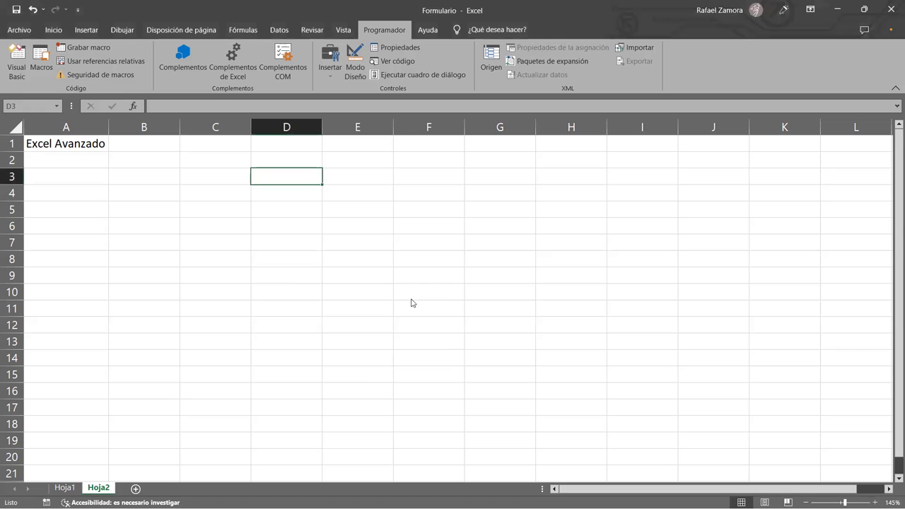
click(17, 60)
click(192, 284)
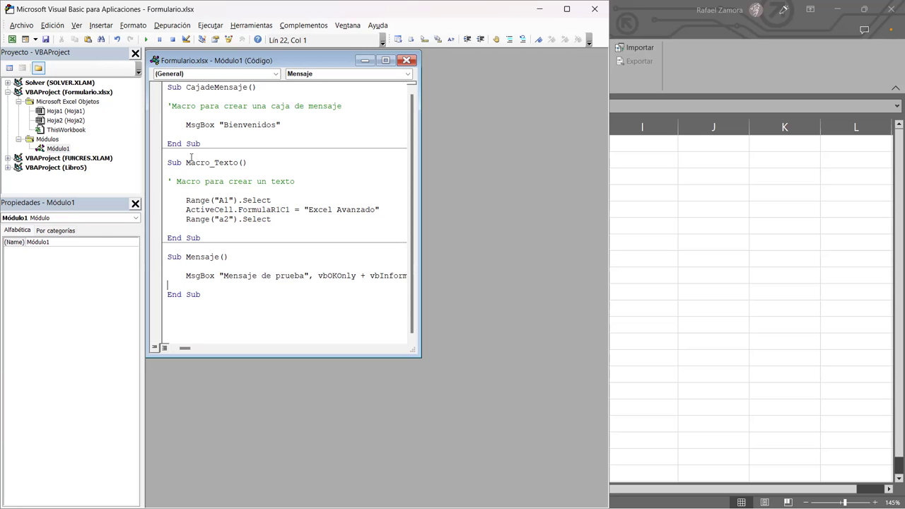
click(168, 163)
drag(189, 179, 217, 242)
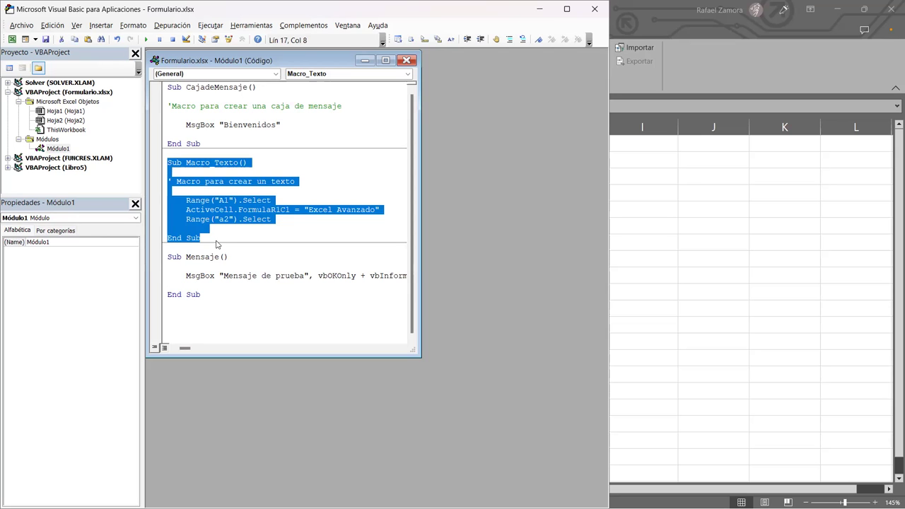
key(alt+Tab)
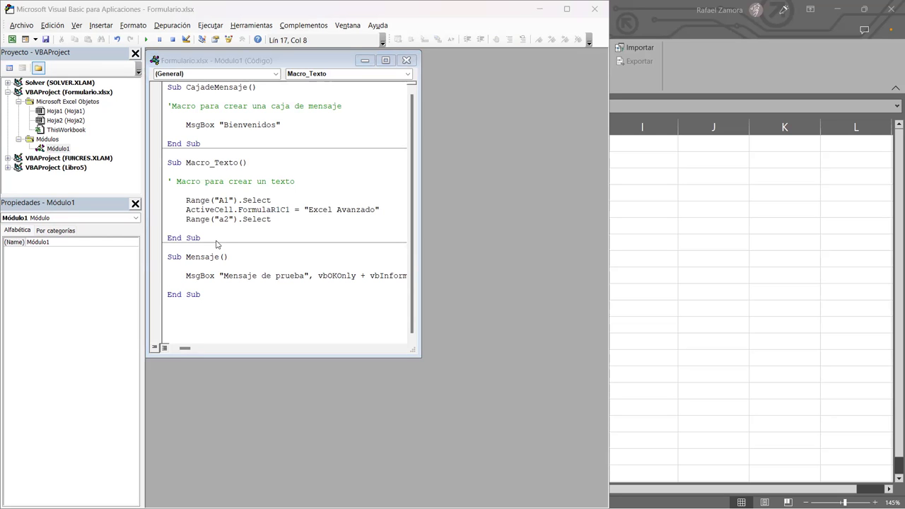
key(alt+Tab)
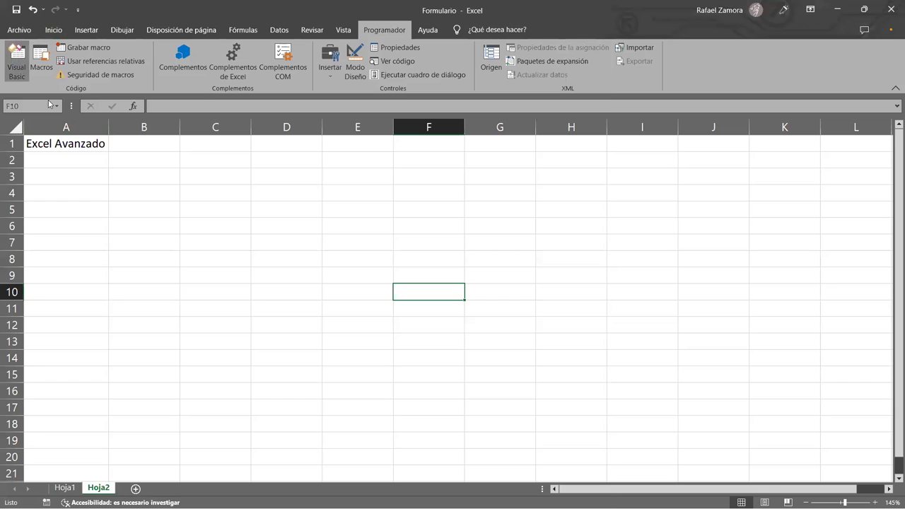
Step: Back in the VBA editor, enlarge the code window to show the full MsgBox line
click(15, 55)
click(297, 296)
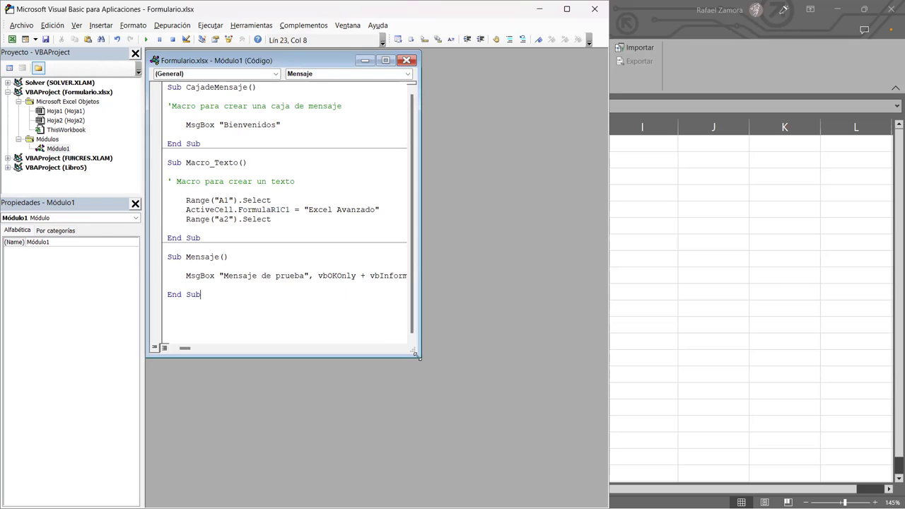
drag(417, 356, 547, 463)
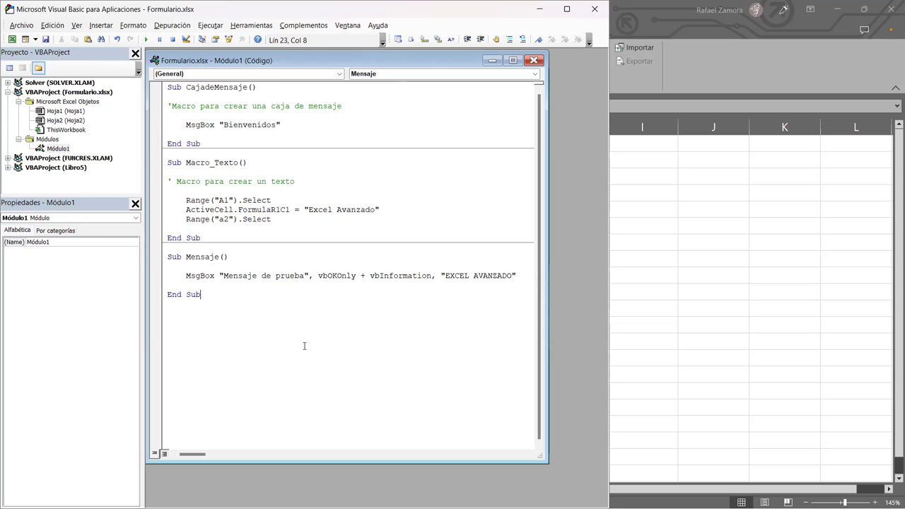
Step: Add the comment line ' Macro para cuadro de mensaje 2 under Sub Mensaje()
click(251, 256)
key(Return)
key(Return)
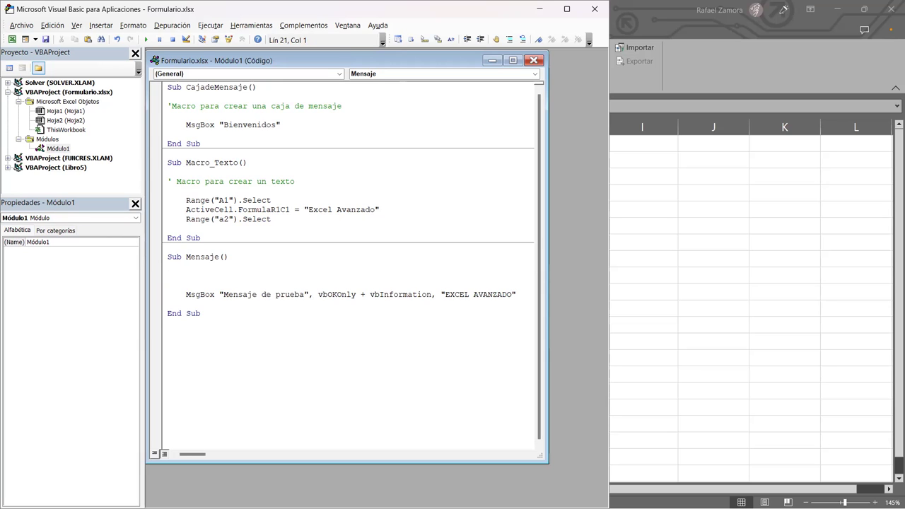
text(')
text( Macro para )
text(crea)
key(BackSpace)
key(BackSpace)
key(BackSpace)
key(BackSpace)
text(cuadro de mensaje 2)
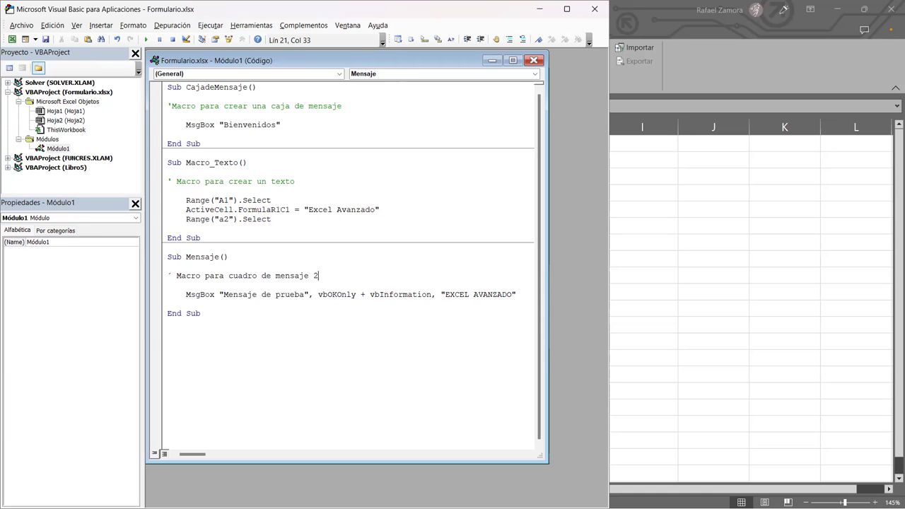
key(Return)
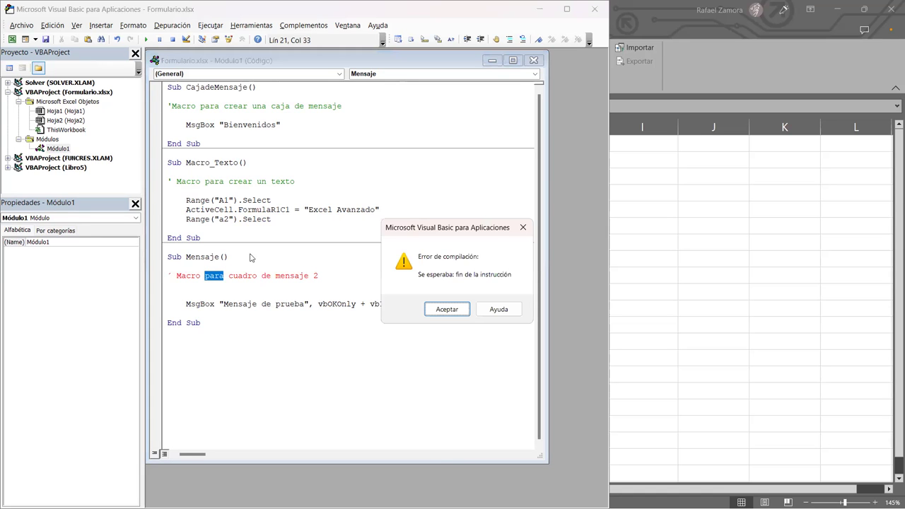
Step: Dismiss the compile error and retype the apostrophe starting the 'Macro para cuadro de mensaje 2' comment
click(457, 309)
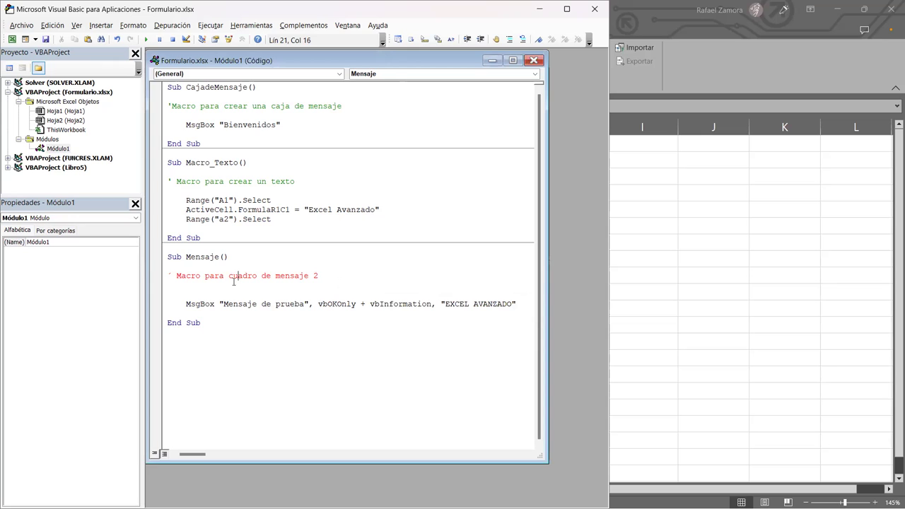
drag(177, 276, 330, 276)
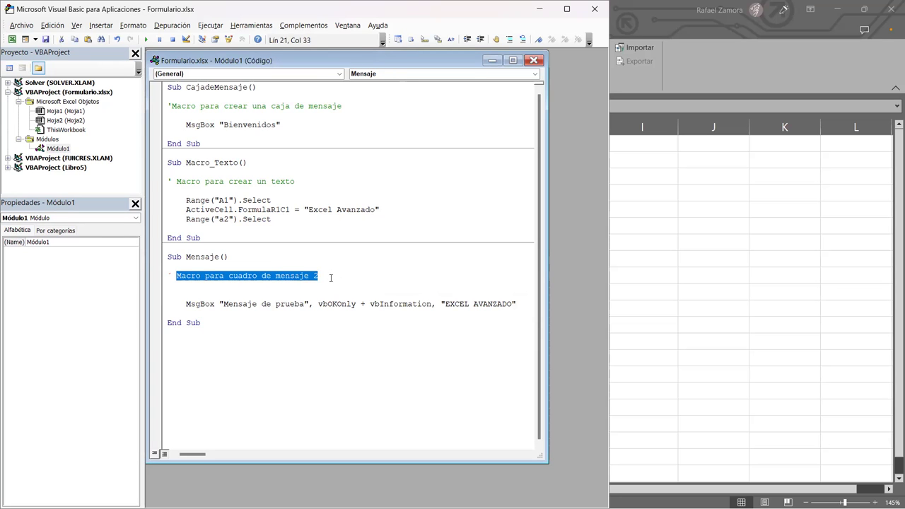
click(331, 278)
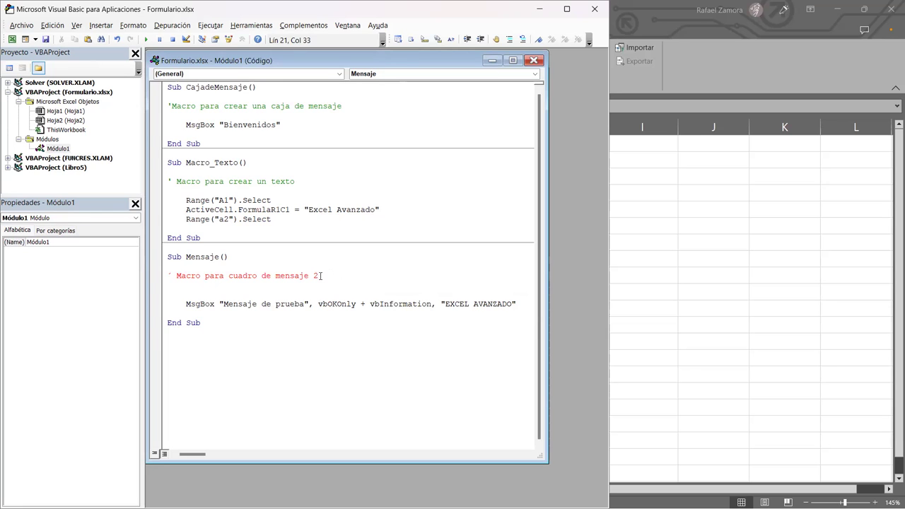
drag(176, 276, 325, 278)
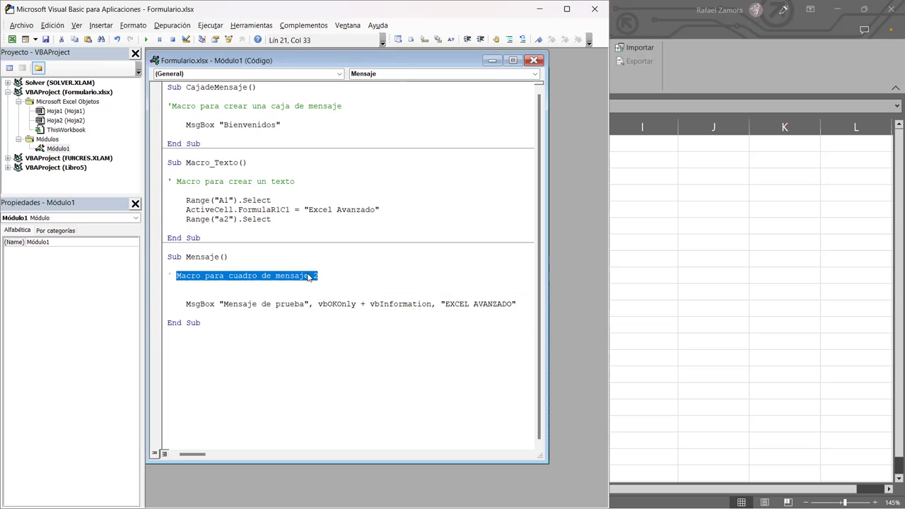
drag(173, 274, 169, 277)
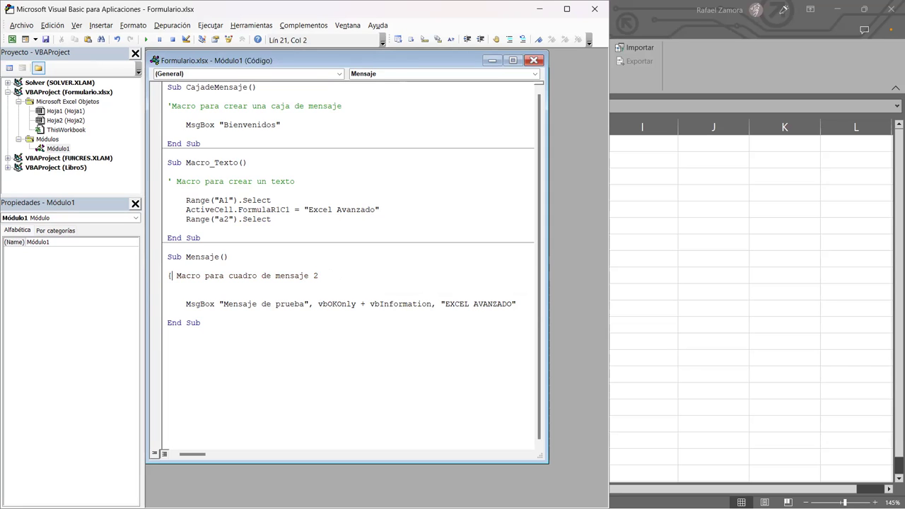
key(Delete)
text(')
key(Right)
key(Left)
Step: Tidy the blank lines between the comment and MsgBox, then return to Excel
click(343, 270)
key(Return)
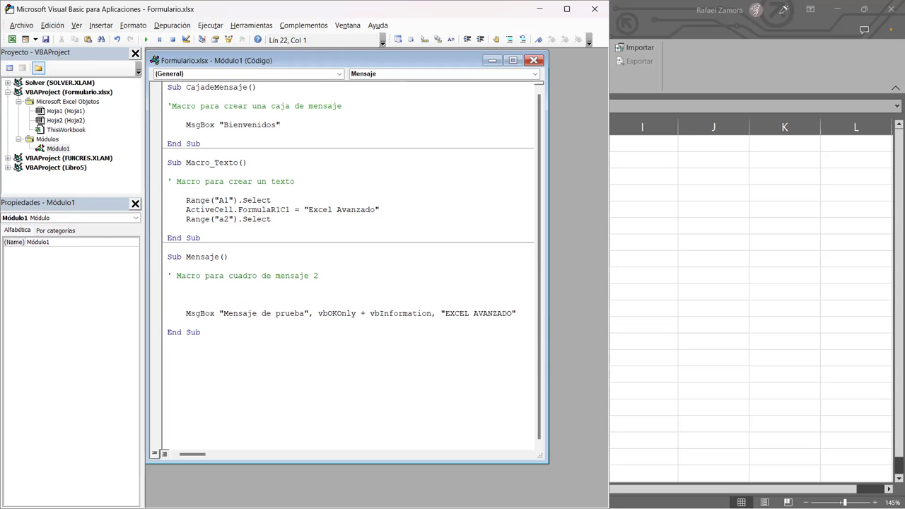
key(Delete)
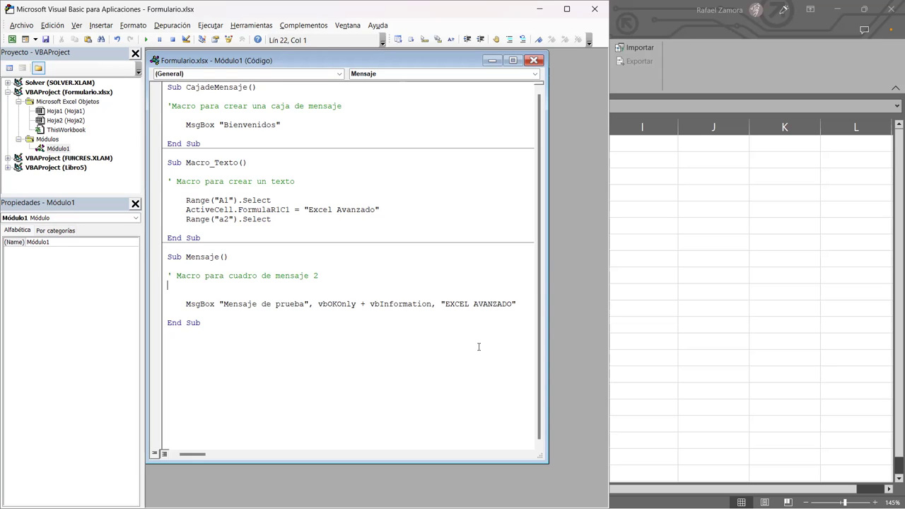
click(771, 283)
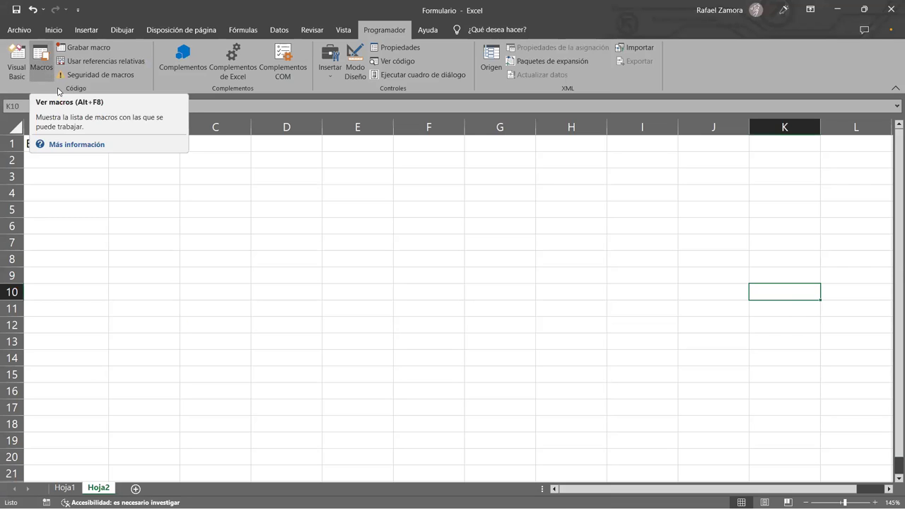
Step: Run the Mensaje macro from the Macros list and close its 'Mensaje de prueba' box
click(48, 62)
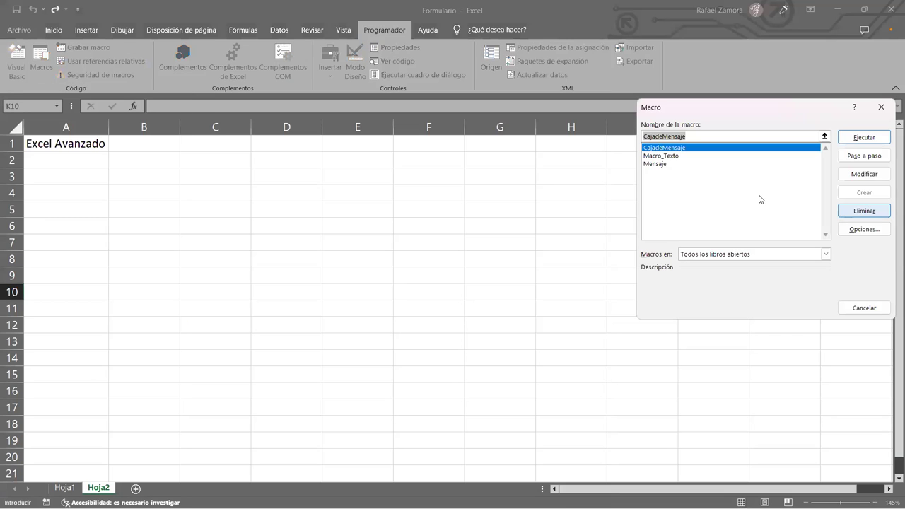
click(649, 164)
click(852, 142)
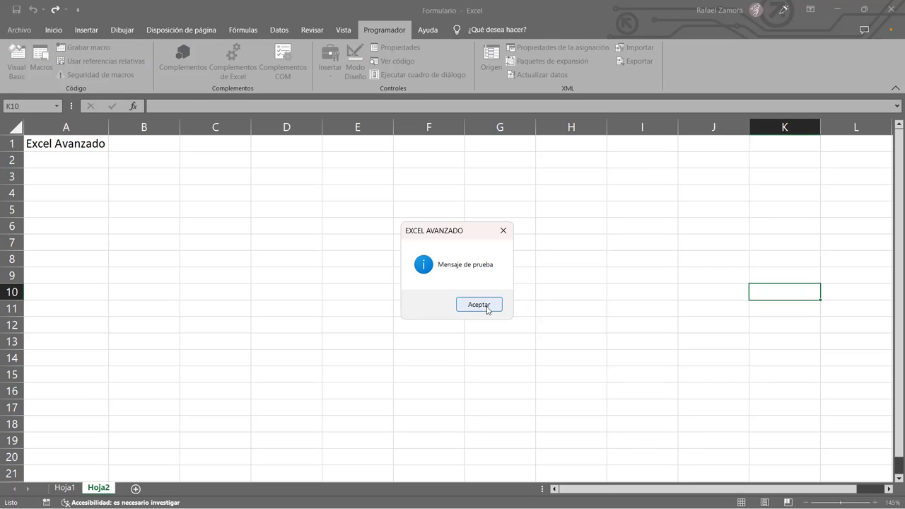
click(486, 306)
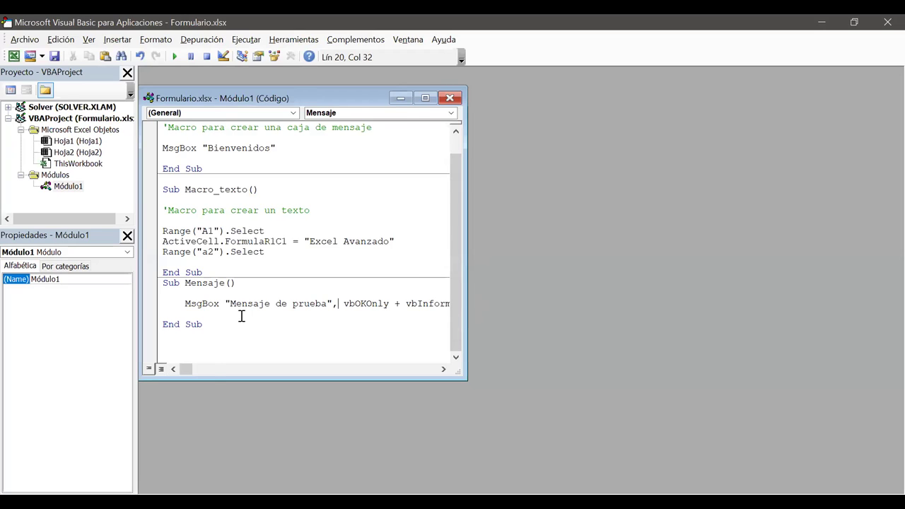
Step: Widen the code window to show the whole MsgBox line, then return to Excel
drag(465, 320, 667, 320)
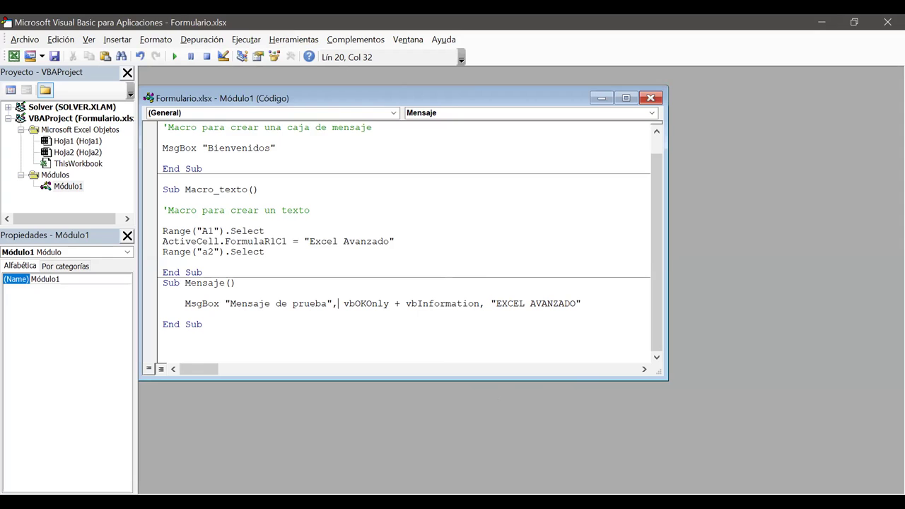
key(F5)
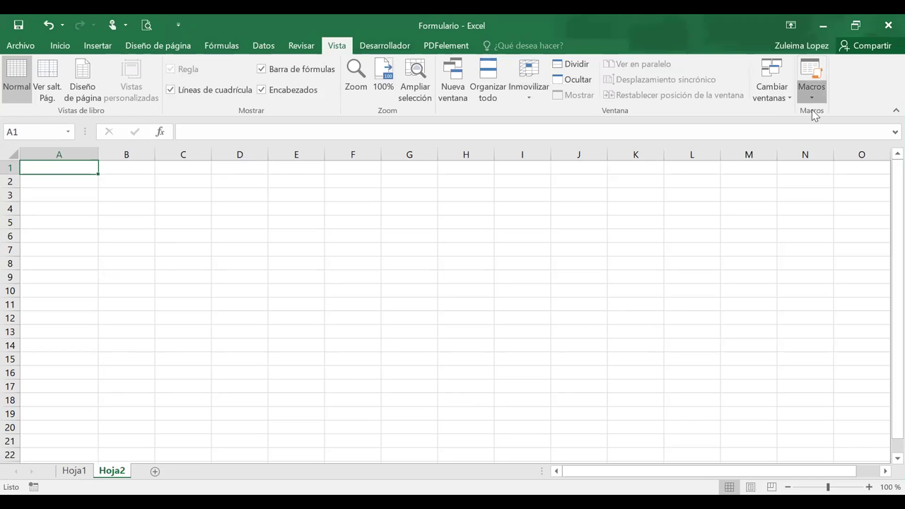
Step: Run Mensaje from Vista > Macros > Ver macros to show the 'Mensaje de prueba' box
click(811, 96)
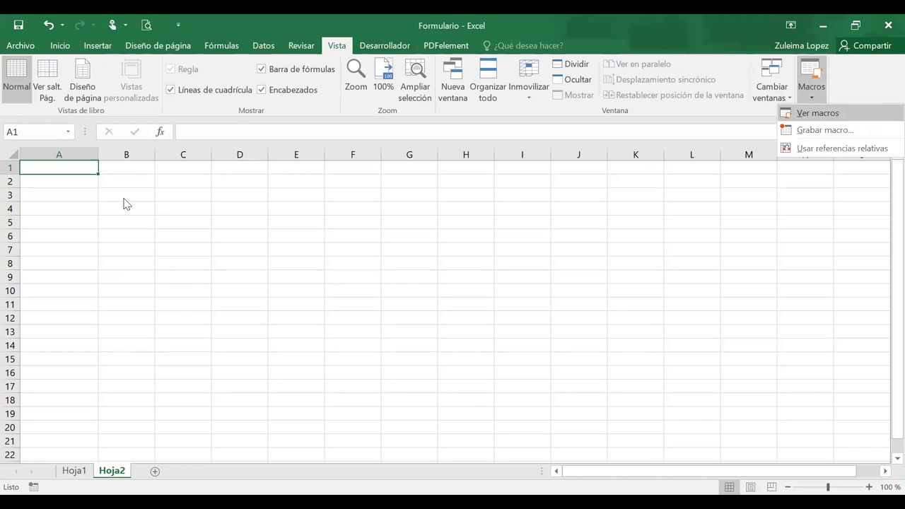
key(Return)
click(342, 167)
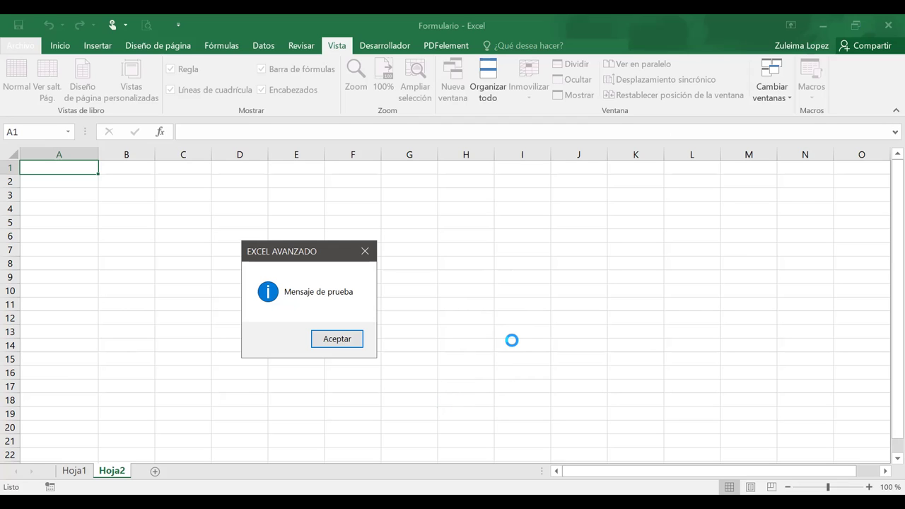
Step: Close the 'Mensaje de prueba' box and switch to the VBA editor
click(345, 340)
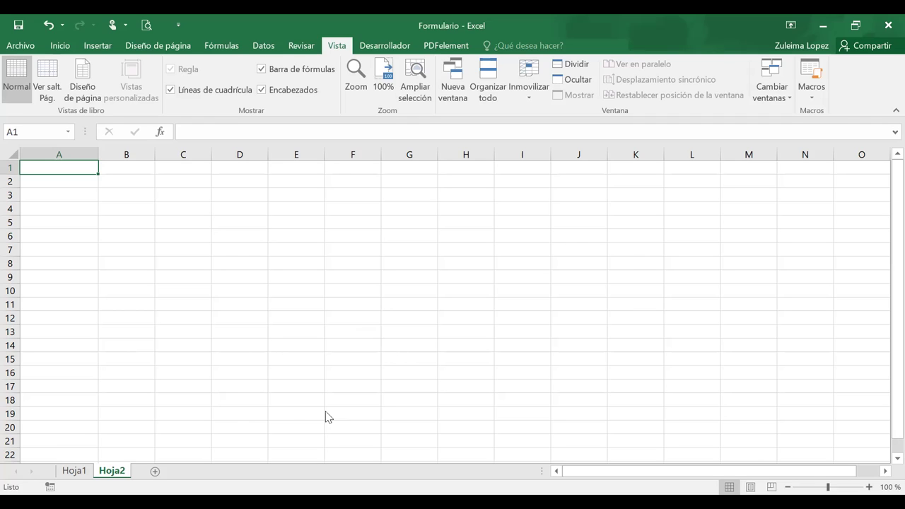
key(alt+F11)
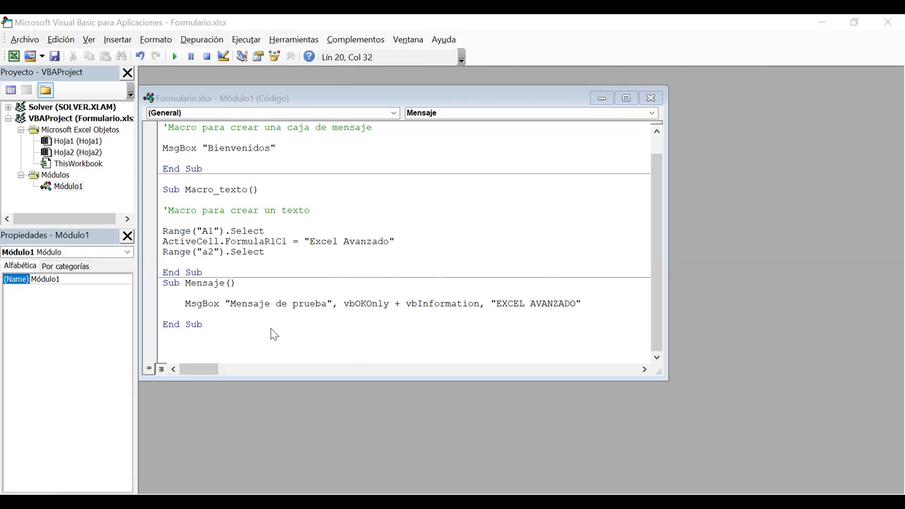
Step: Insert a new line above the MsgBox statement in Sub Mensaje
click(219, 304)
click(185, 304)
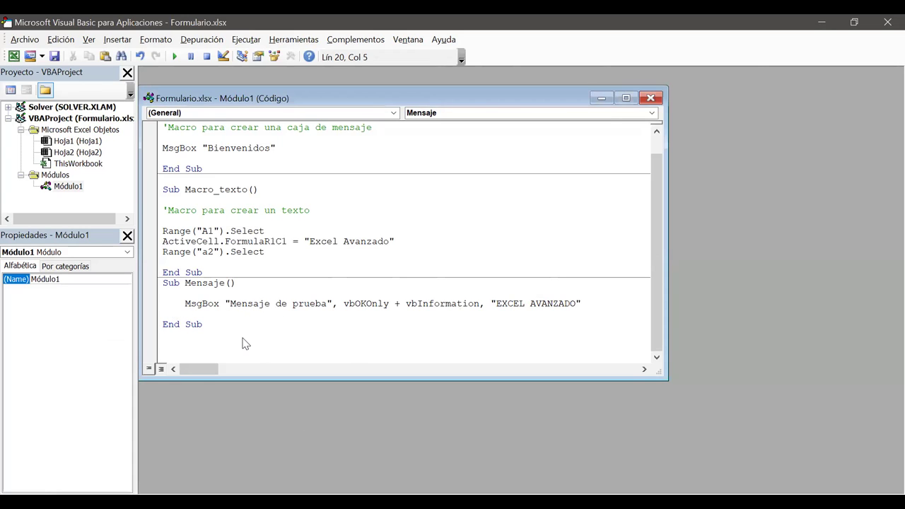
key(Return)
click(186, 304)
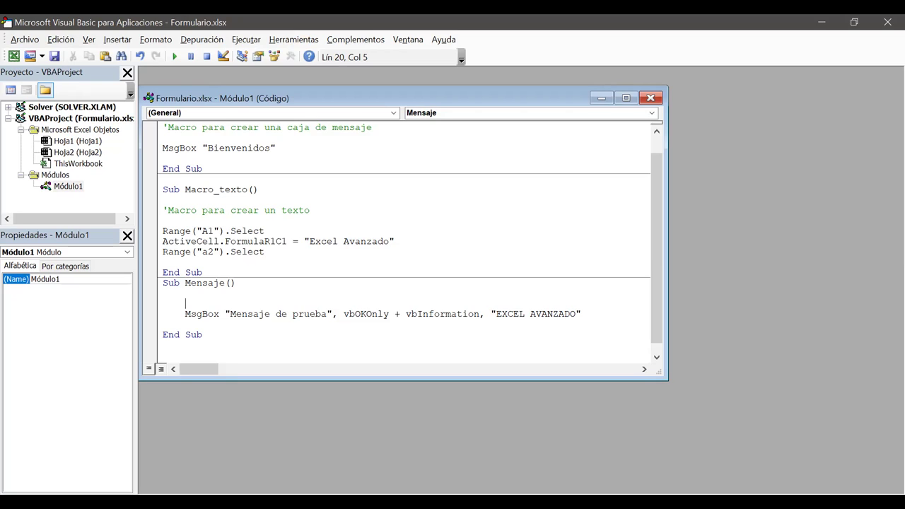
text(')
text(M)
text(s)
text(g)
text(B)
text(oxx)
key(BackSpace)
text(")
click(190, 304)
key(BackSpace)
Step: Replace stray text on the new line with the comment 'Macro para mensaje de prueba plus blank lines
click(247, 305)
text(")
key(Left)
key(BackSpace)
key(BackSpace)
key(BackSpace)
key(BackSpace)
key(BackSpace)
key(BackSpace)
key(BackSpace)
key(BackSpace)
text(0)
key(BackSpace)
text(')
text(Macro para mensaje de prueba)
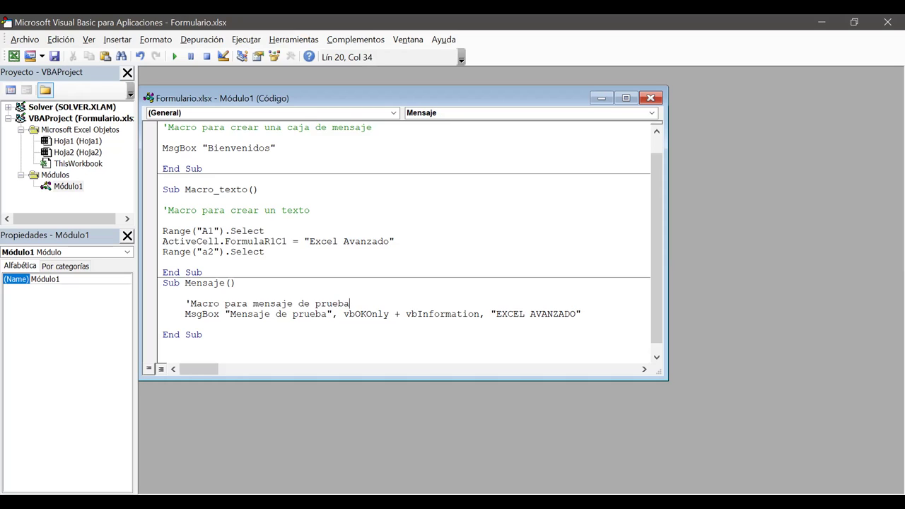
key(Return)
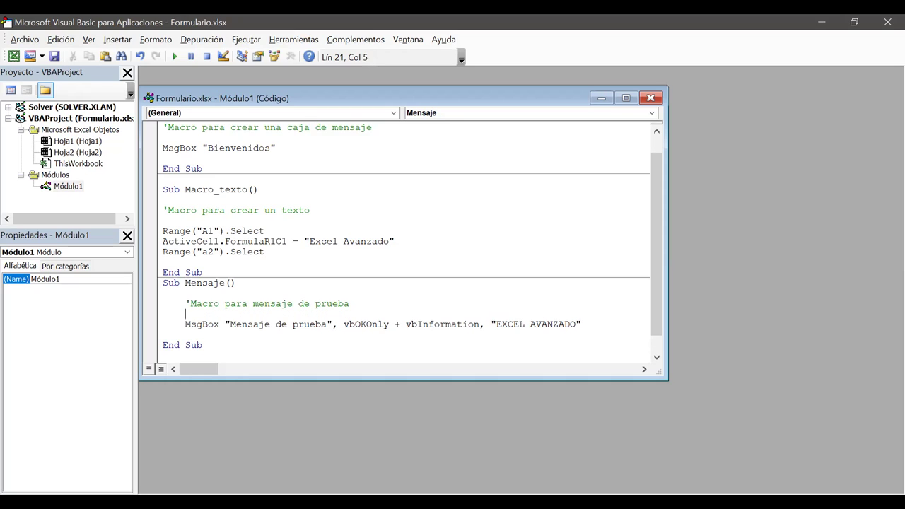
key(Return)
key(Up)
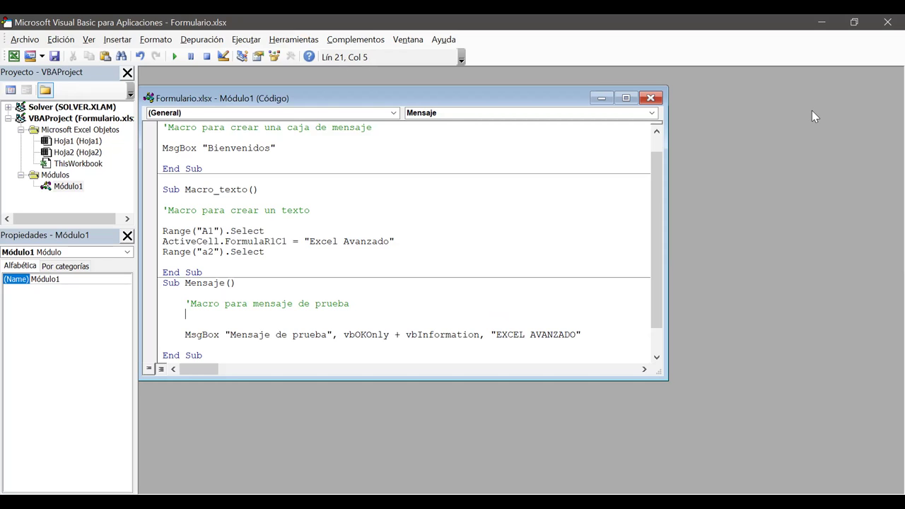
Step: Open the macro list with Alt+F8 and run Mensaje
key(alt+F11)
key(alt+F8)
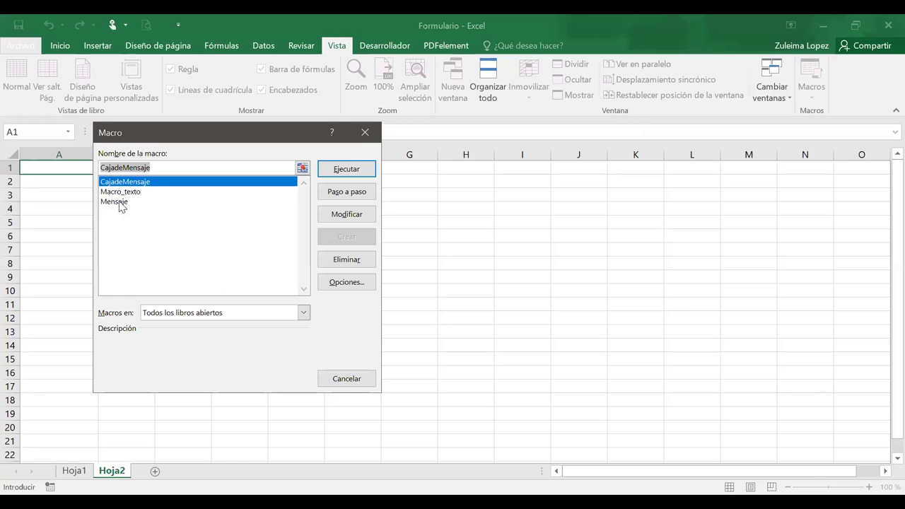
click(121, 203)
key(Return)
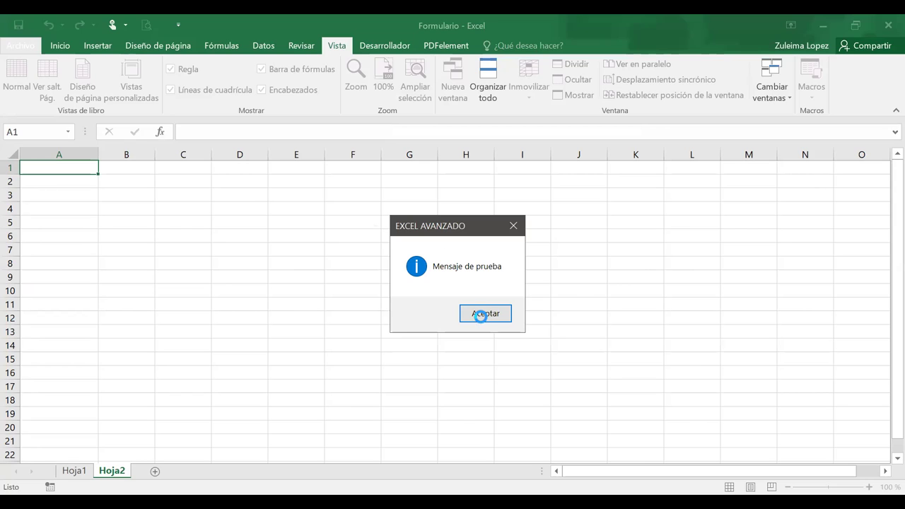
Step: Drag the EXCEL AVANZADO message box toward the upper left and back toward the centre
click(441, 225)
drag(440, 225, 237, 214)
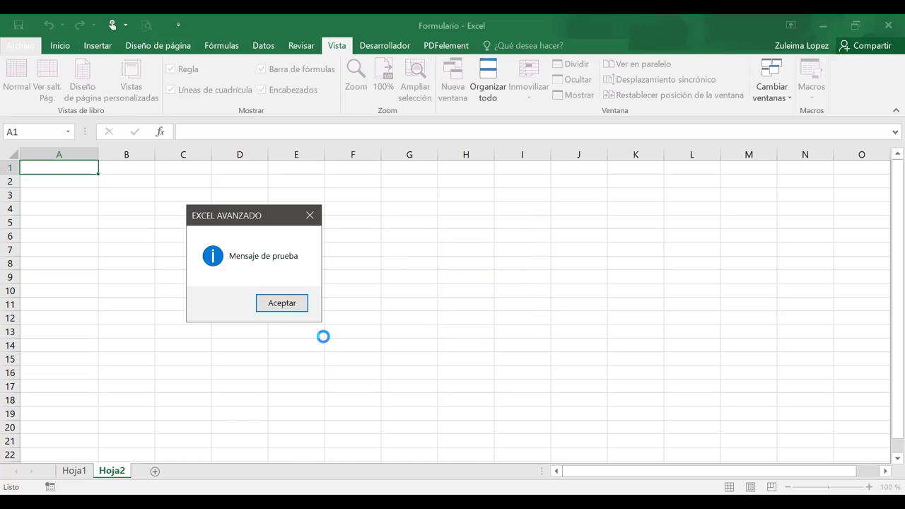
drag(263, 216, 342, 244)
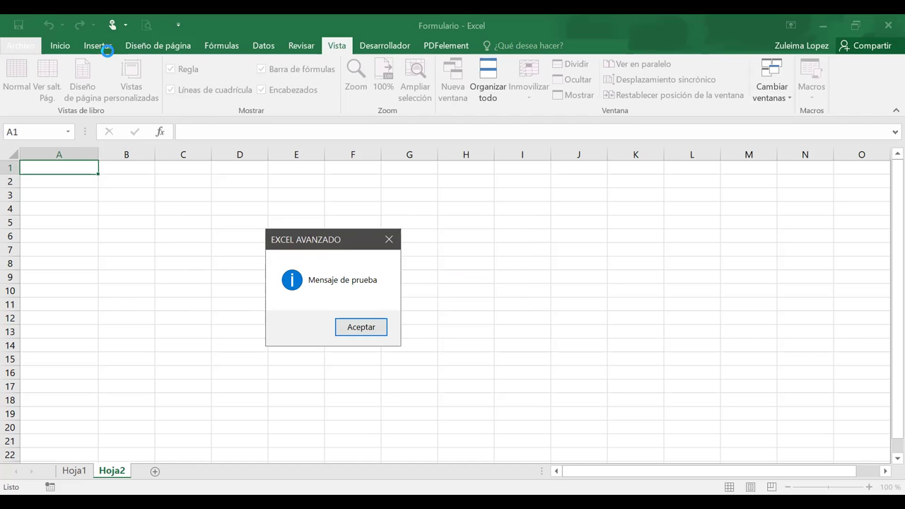
Step: Dismiss the Mensaje de prueba message and pick the rectangle from Insertar > Formas
key(Return)
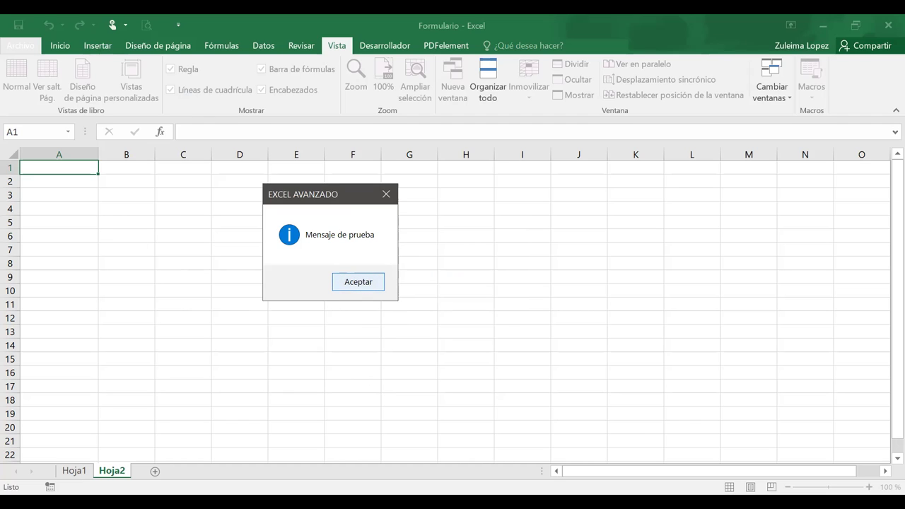
key(Return)
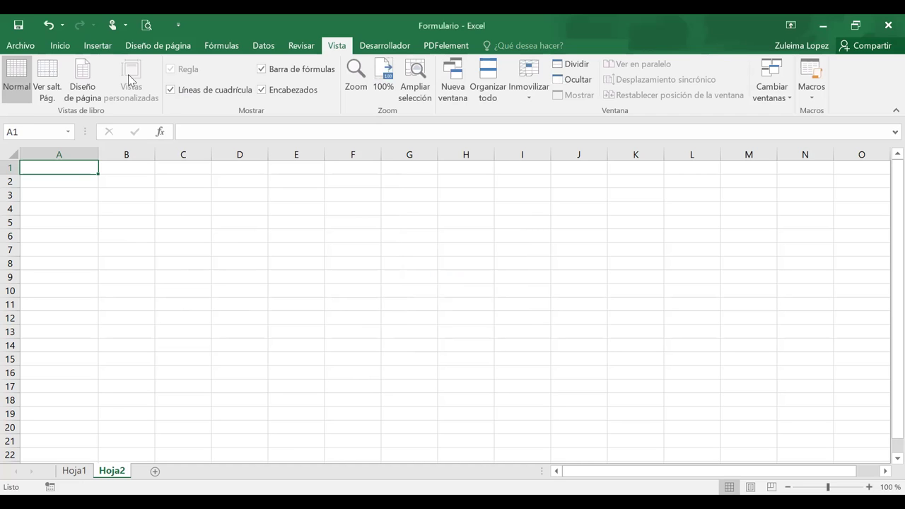
click(98, 45)
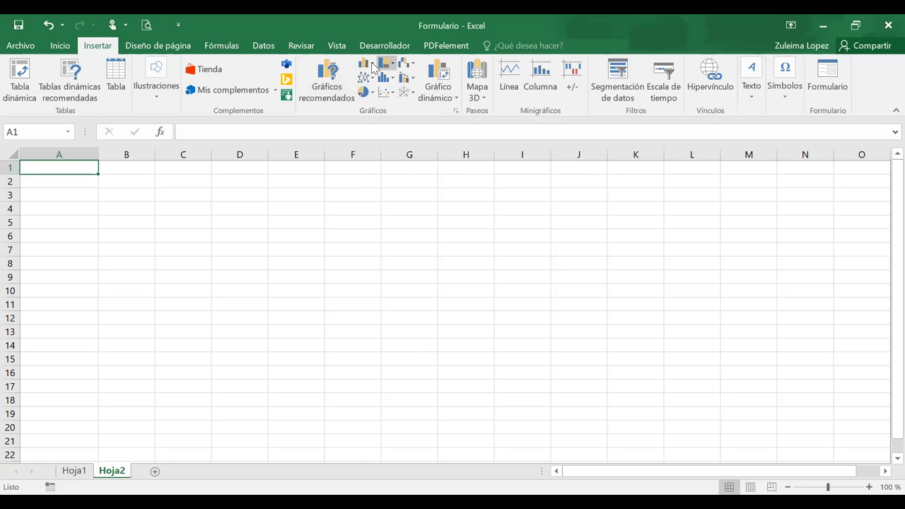
click(156, 88)
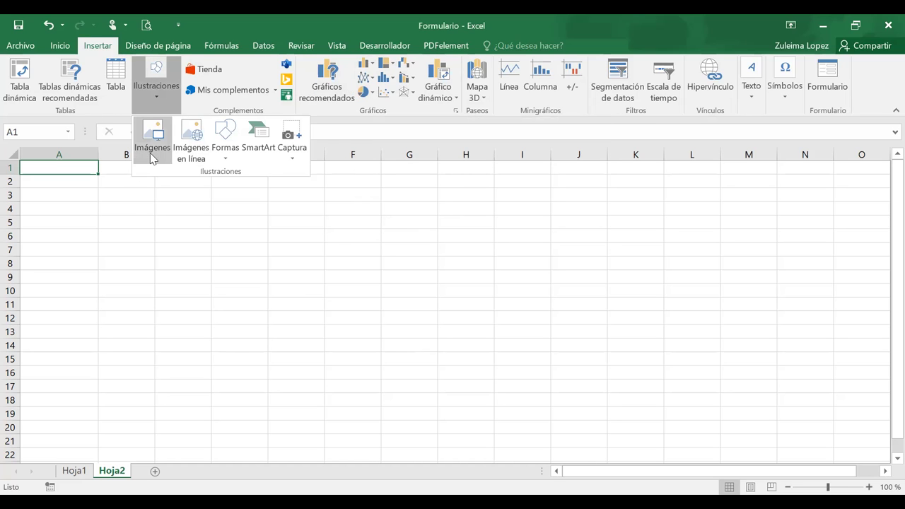
click(227, 155)
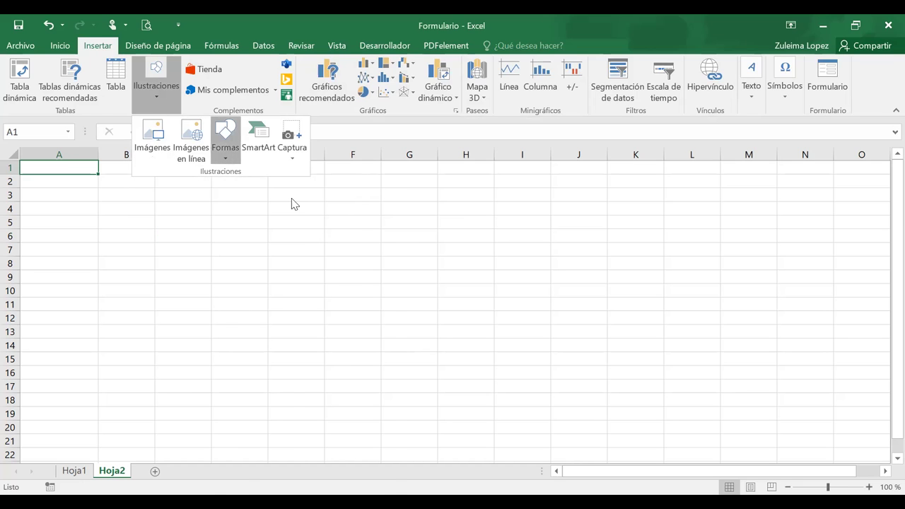
click(261, 188)
Step: Draw a rectangle over B5:C6 and give it a preset 3D shape effect
drag(112, 212, 171, 234)
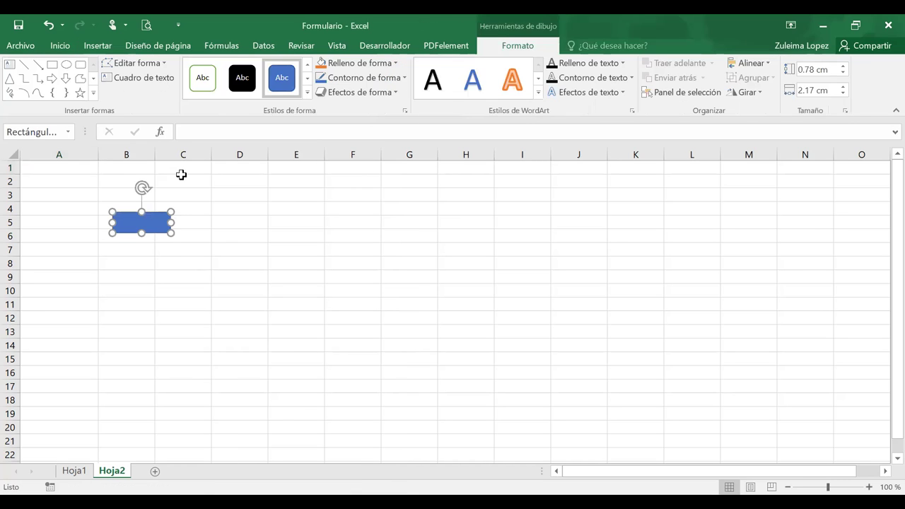
click(396, 93)
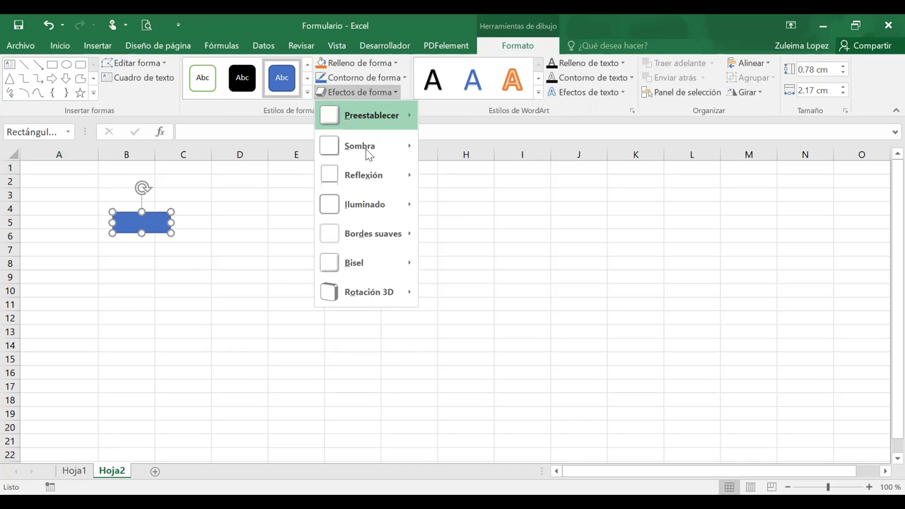
mouse_move(438, 219)
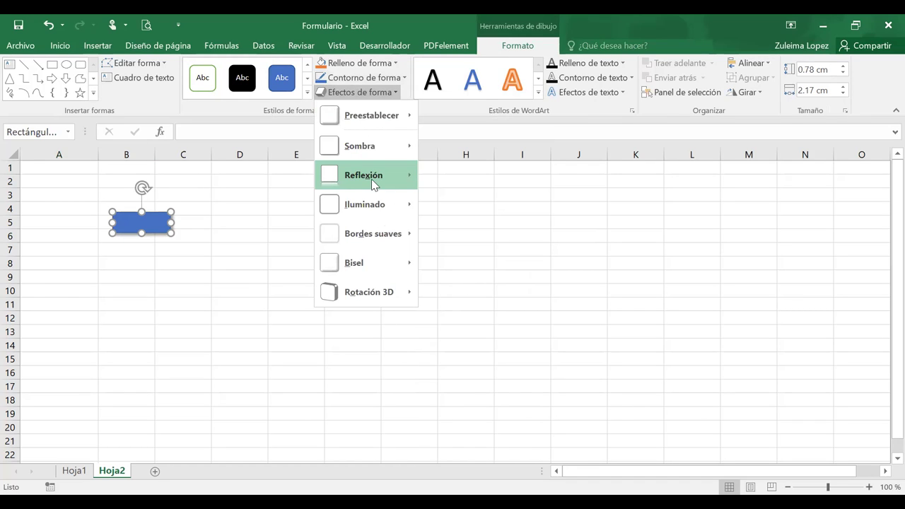
click(370, 118)
click(154, 227)
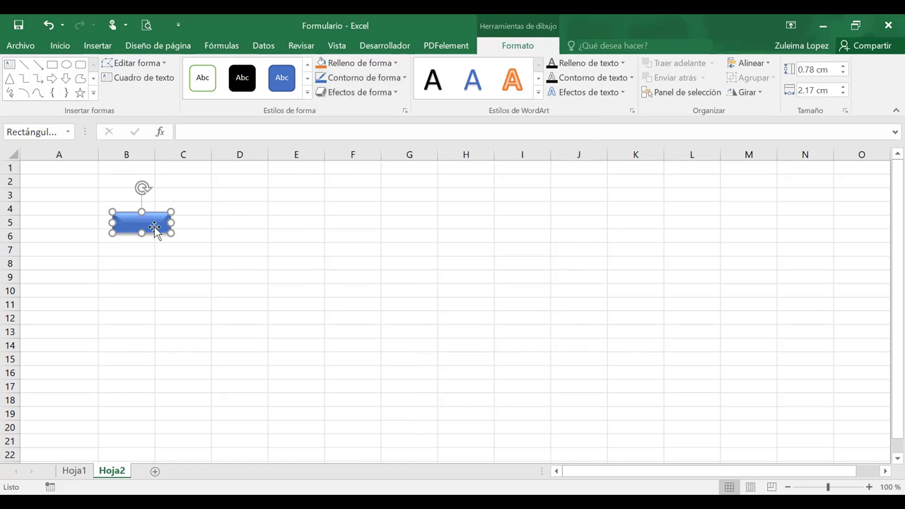
Step: Put the rectangle into text editing with Modificar texto from its shortcut menu
right_click(155, 227)
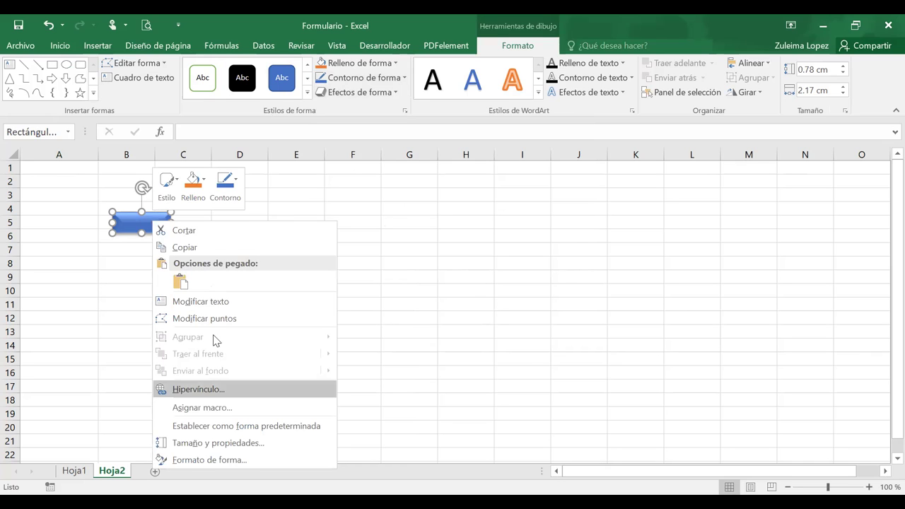
click(138, 223)
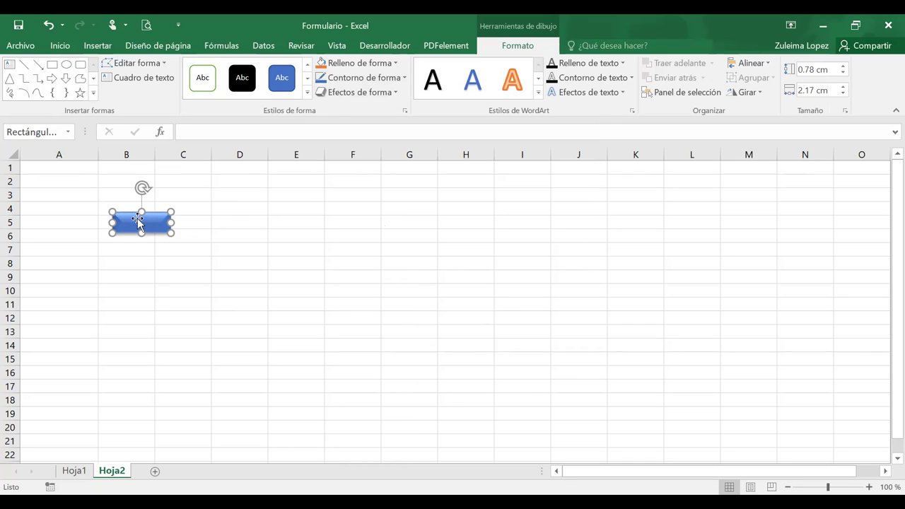
right_click(138, 223)
click(220, 302)
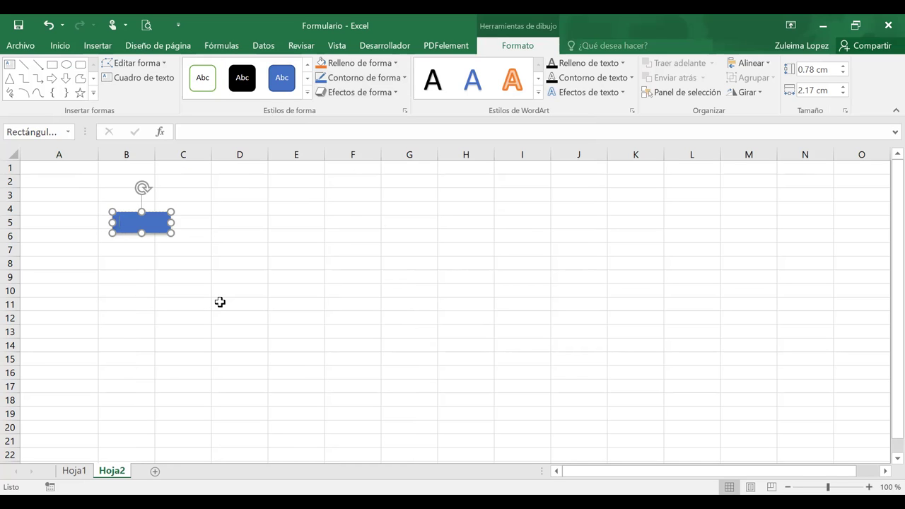
Step: Label the rectangle Macro 1, duplicate it twice, and place copies at rows 7-8 and 10-11
text(Mac)
text(ro 1)
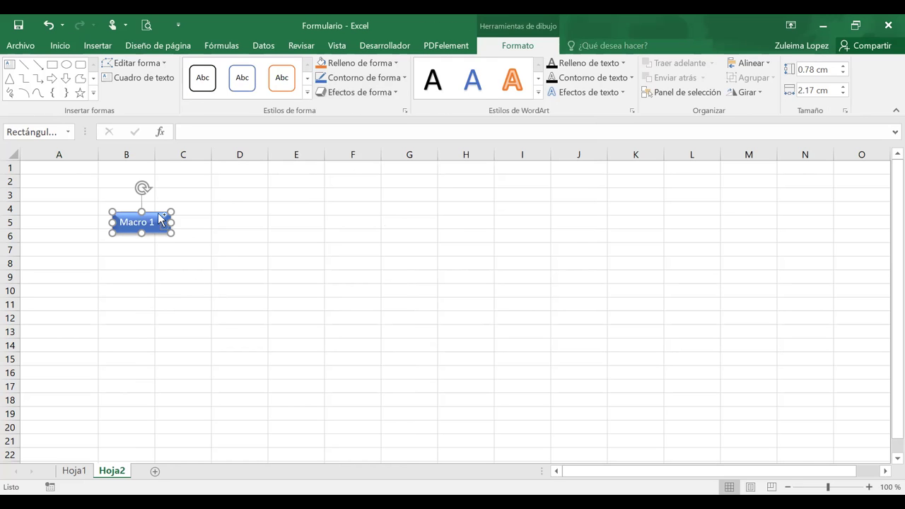
key(ctrl+d)
key(ctrl+d)
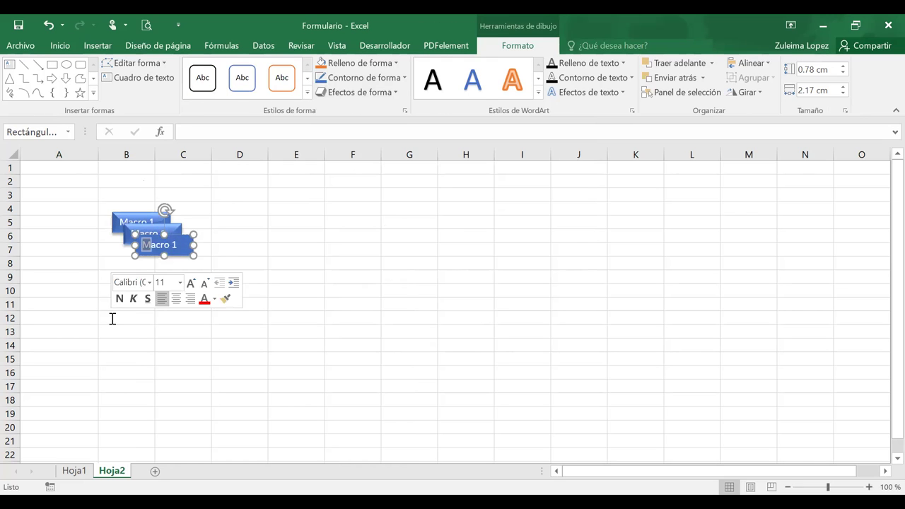
drag(178, 251, 127, 309)
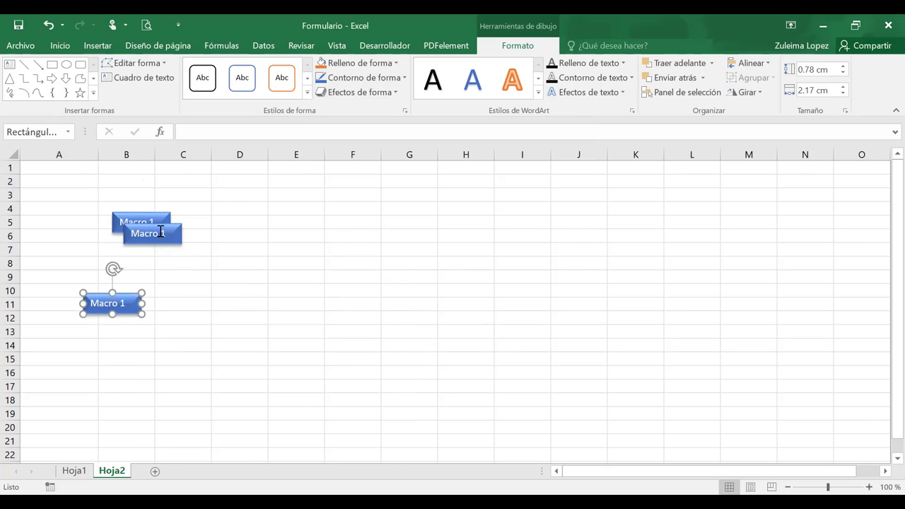
click(170, 237)
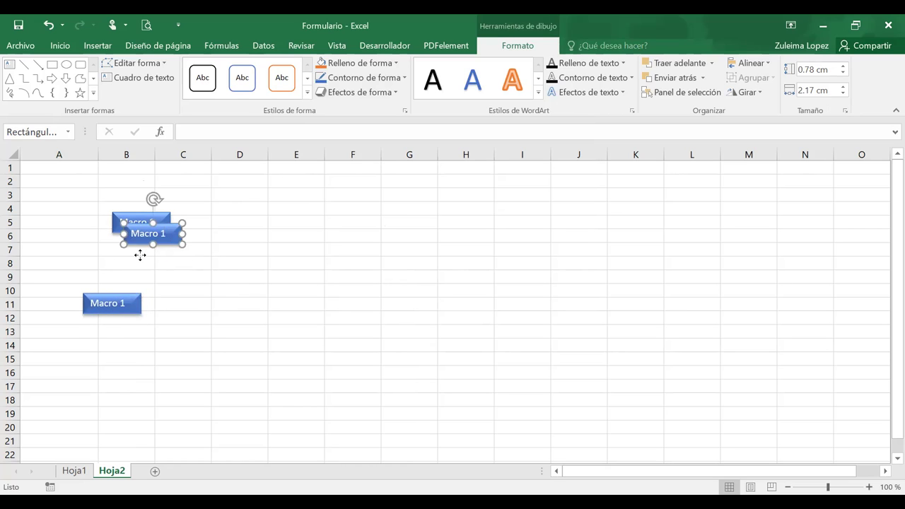
drag(140, 256, 133, 261)
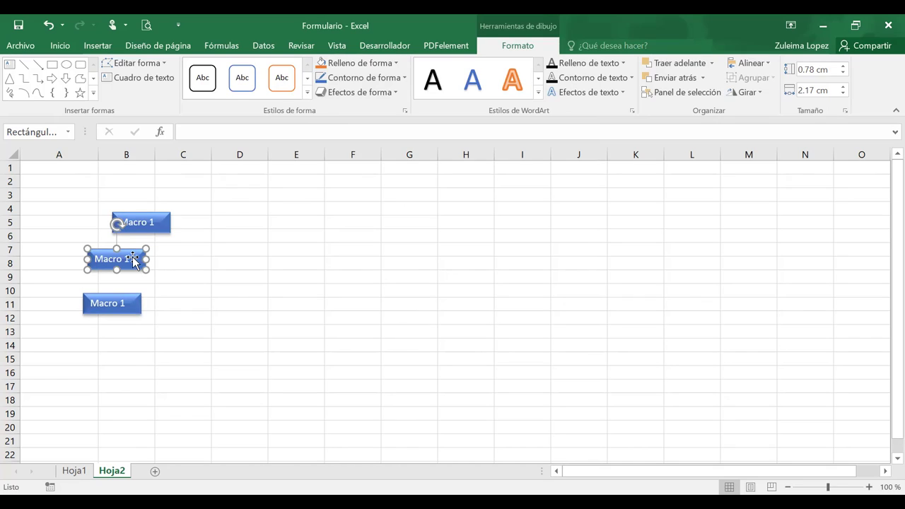
Step: Relabel the middle copy as Macro 2
click(134, 262)
double_click(133, 260)
click(130, 261)
text(2)
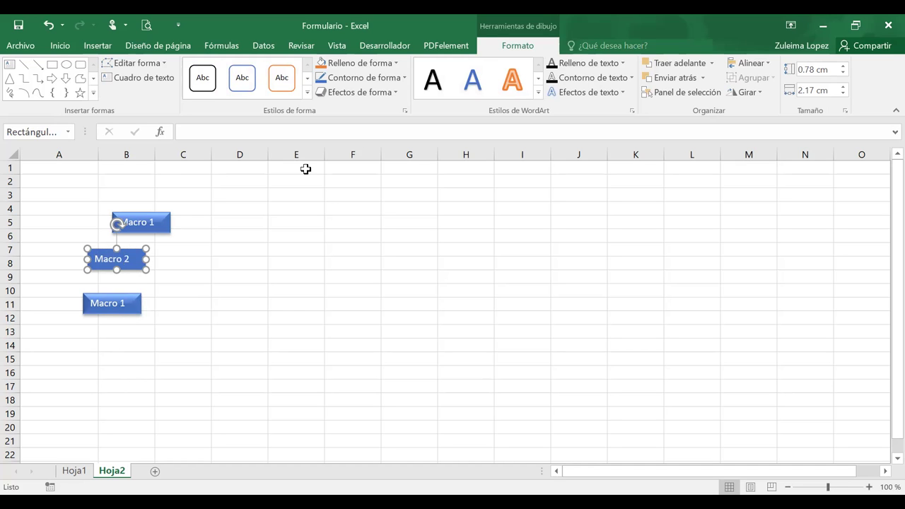
Step: Relabel the lower copy as Macro 3
click(133, 305)
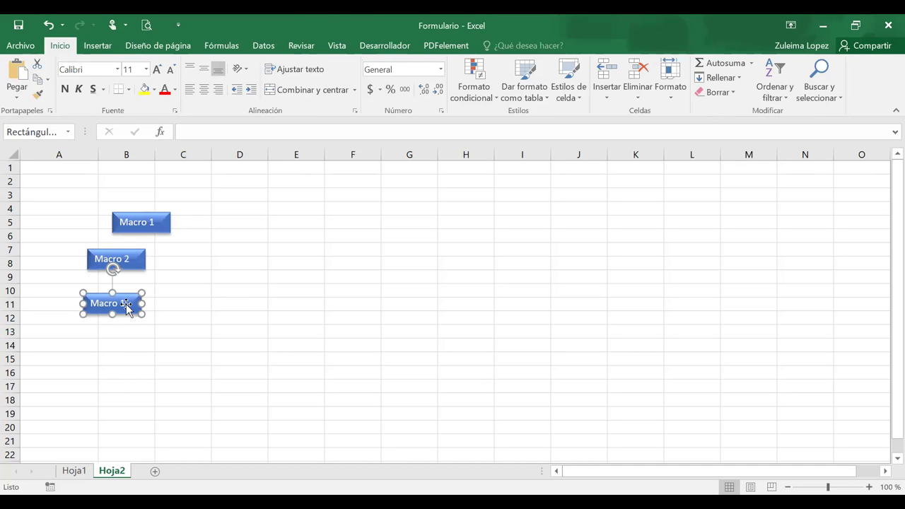
click(127, 304)
click(126, 302)
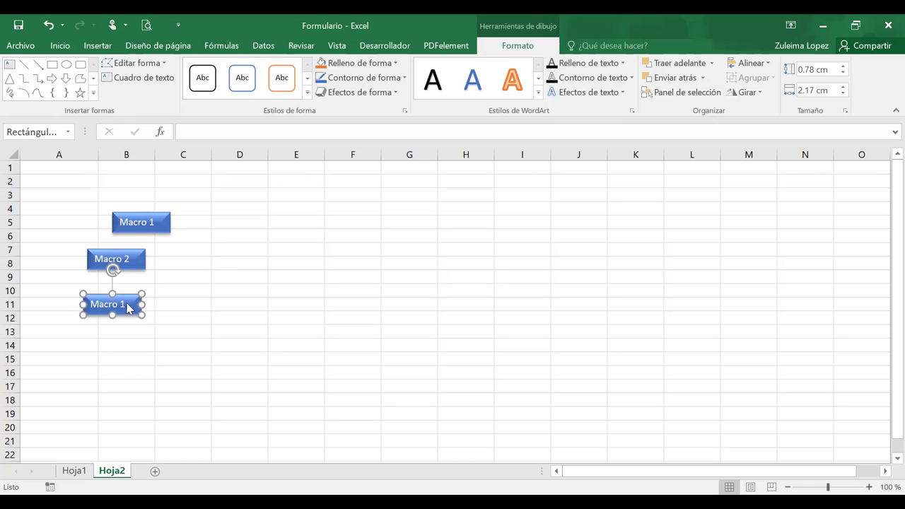
right_click(127, 305)
click(169, 135)
key(BackSpace)
text(3)
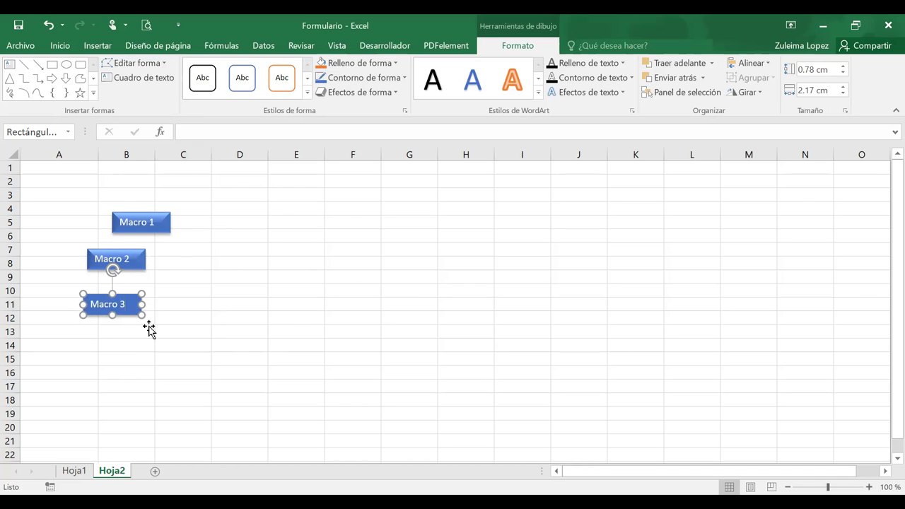
key(Escape)
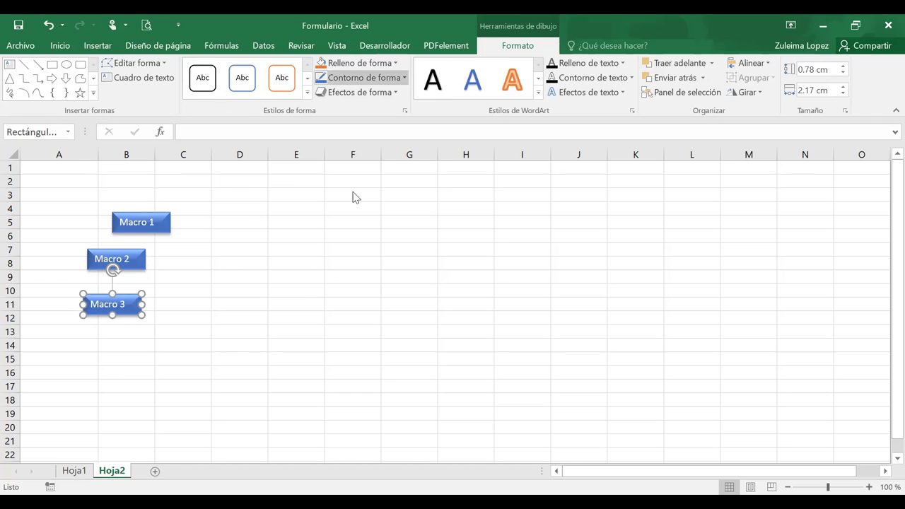
click(196, 242)
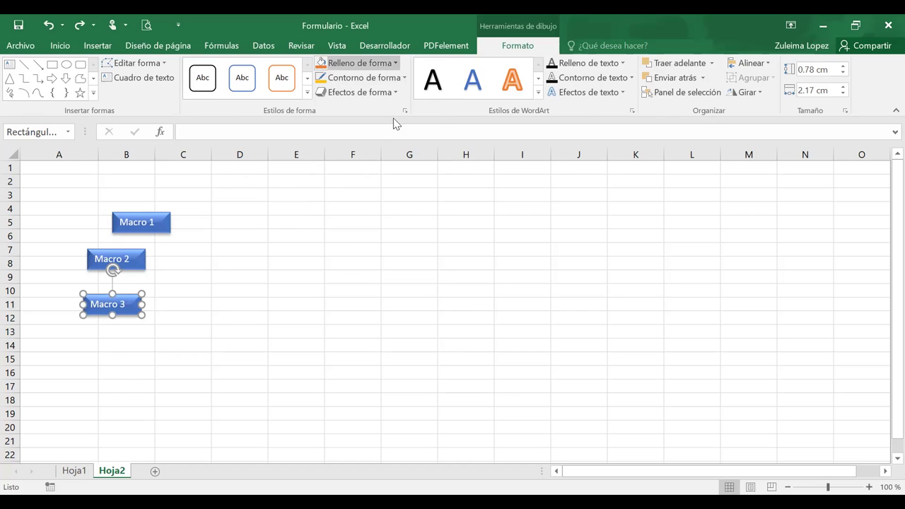
Step: Fill the Macro 3 button dark gold and the Macro 2 button red
click(394, 63)
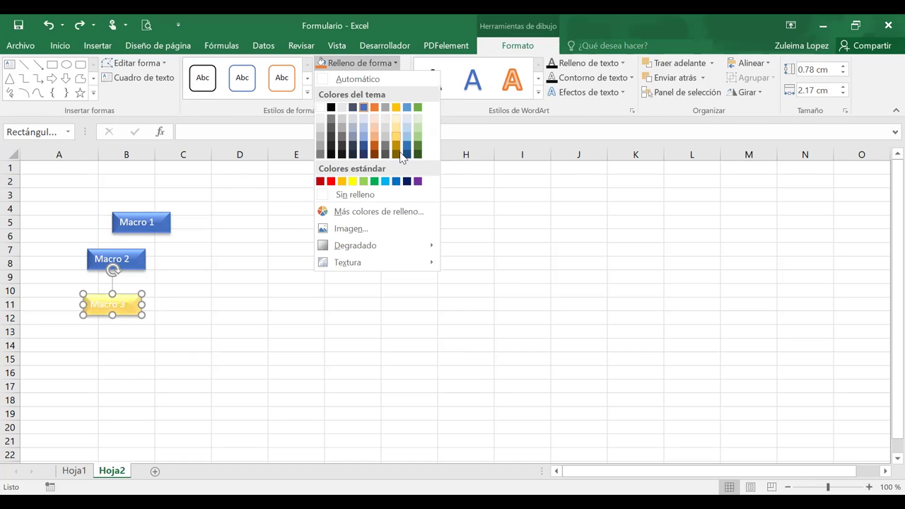
click(397, 154)
click(137, 259)
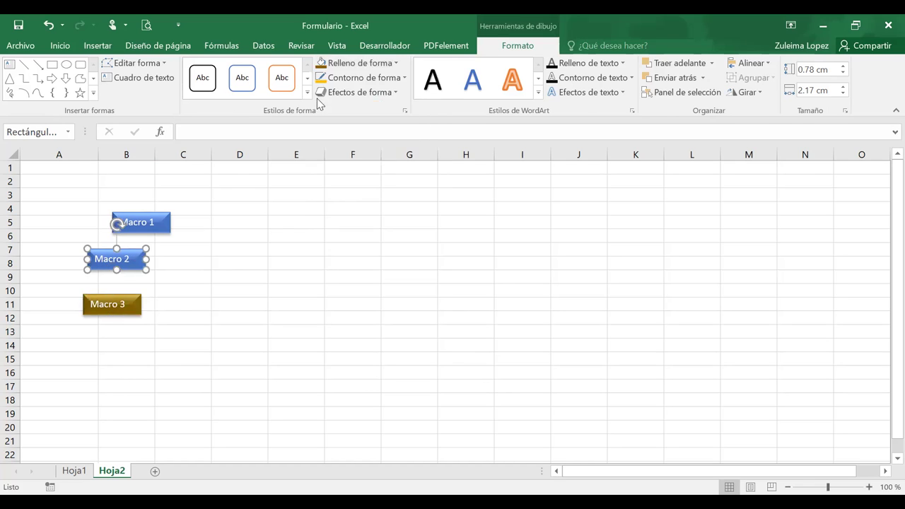
click(396, 63)
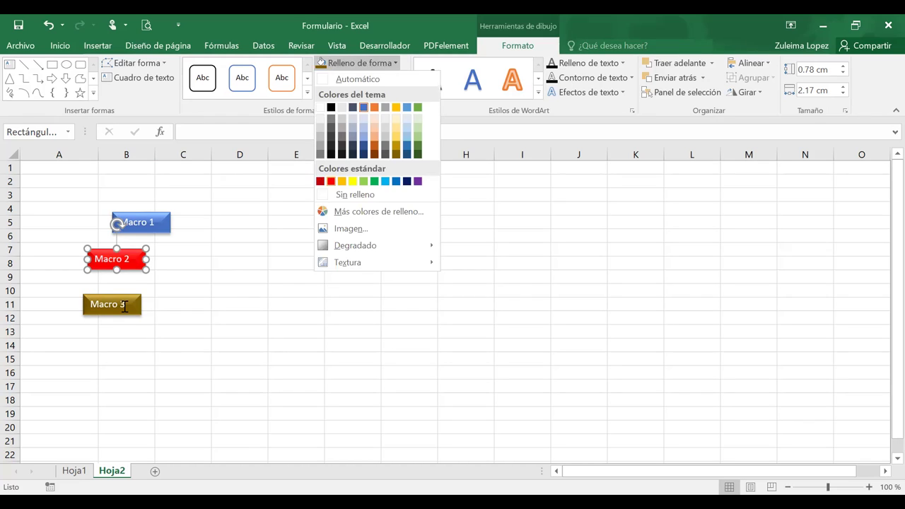
click(331, 181)
Step: Move the Macro 1 and Macro 3 buttons into column A around Macro 2
click(150, 223)
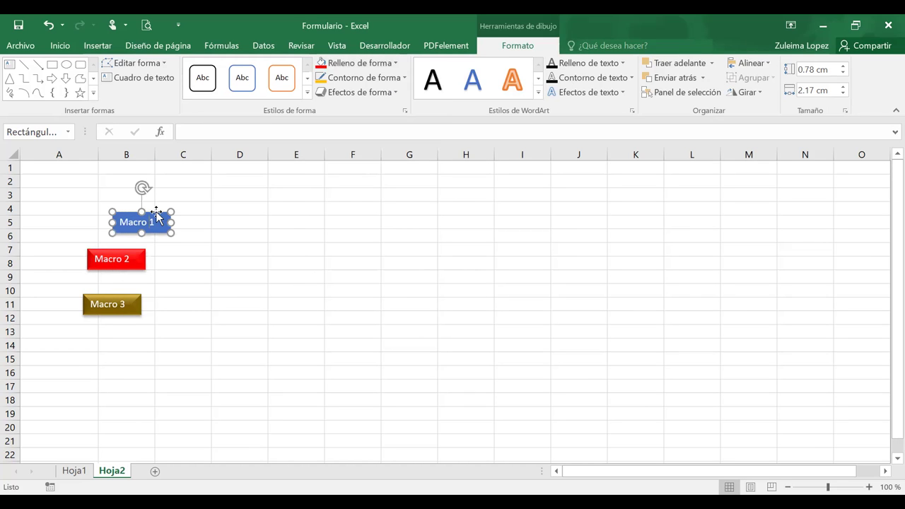
drag(78, 226, 54, 272)
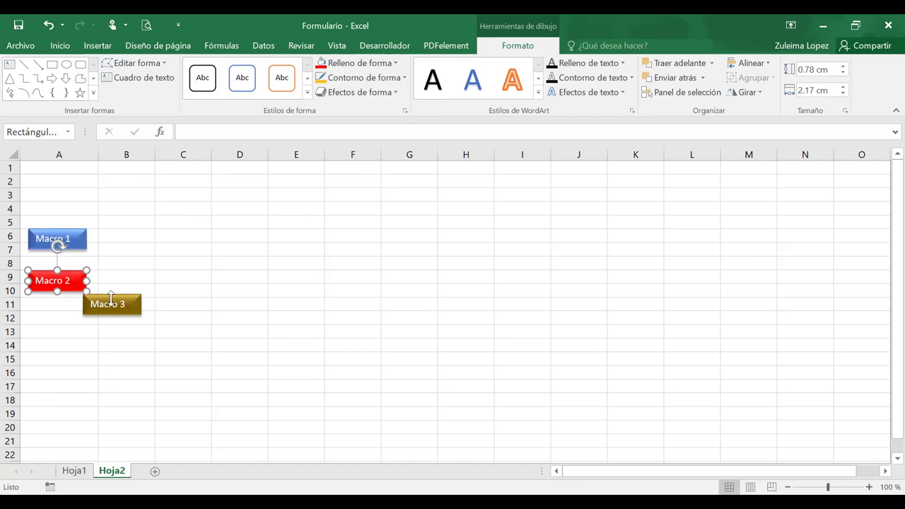
drag(111, 297, 51, 315)
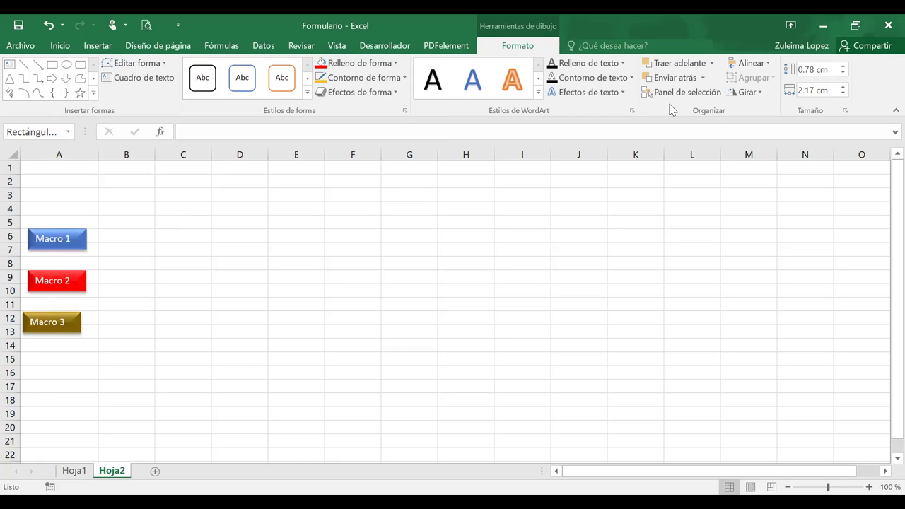
click(327, 277)
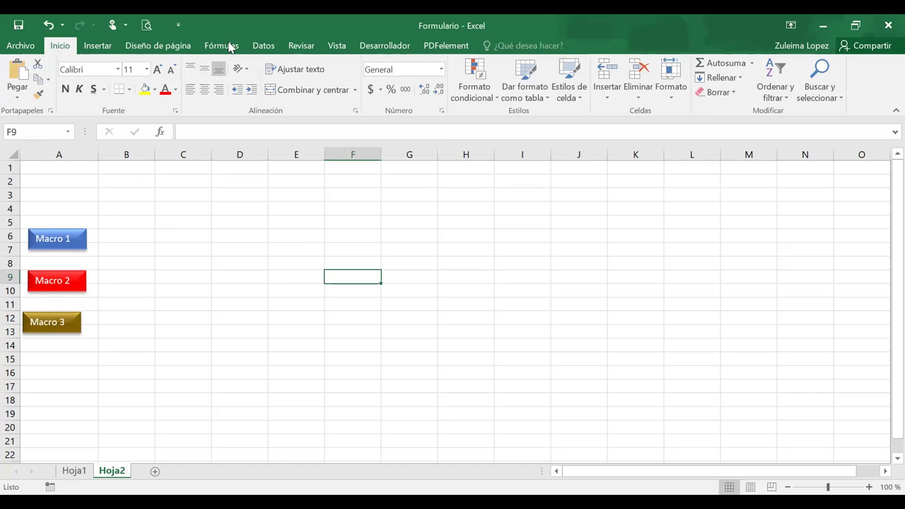
Step: Run CajadeMensaje from Vista > Macros and close its Bienvenidos greeting
click(393, 47)
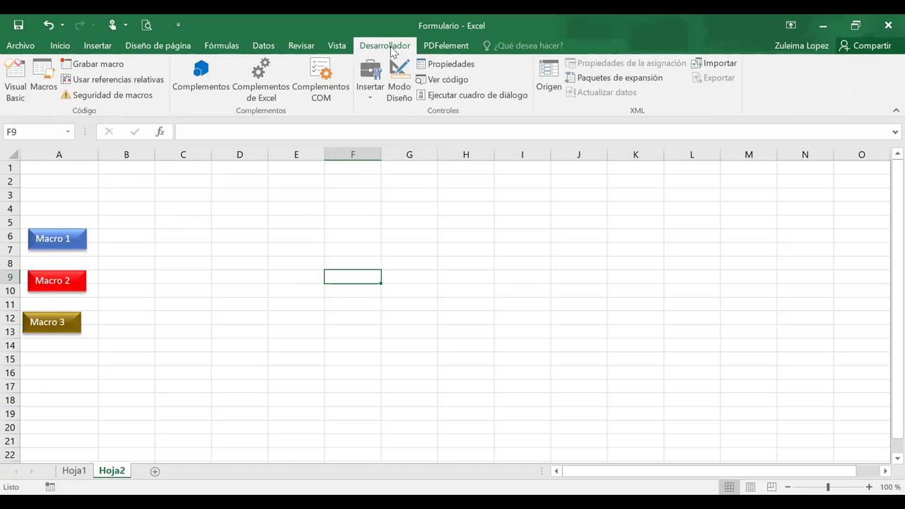
click(337, 47)
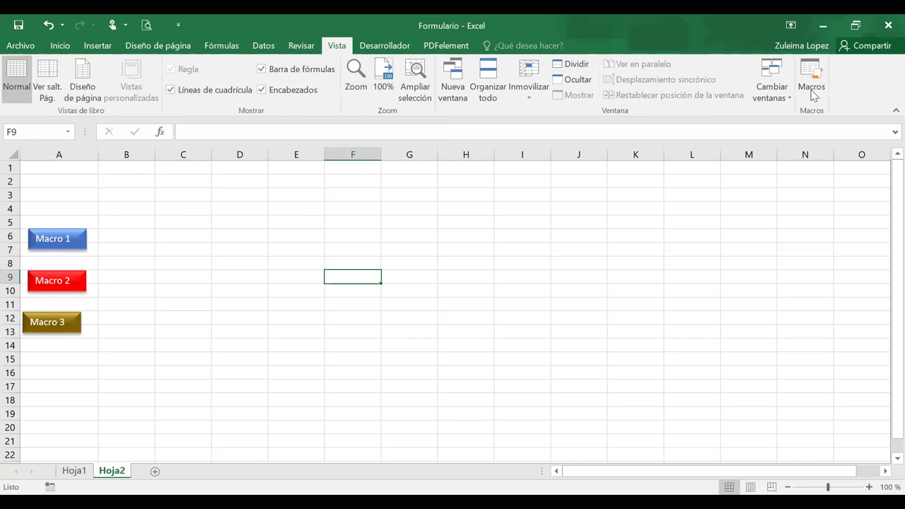
click(813, 92)
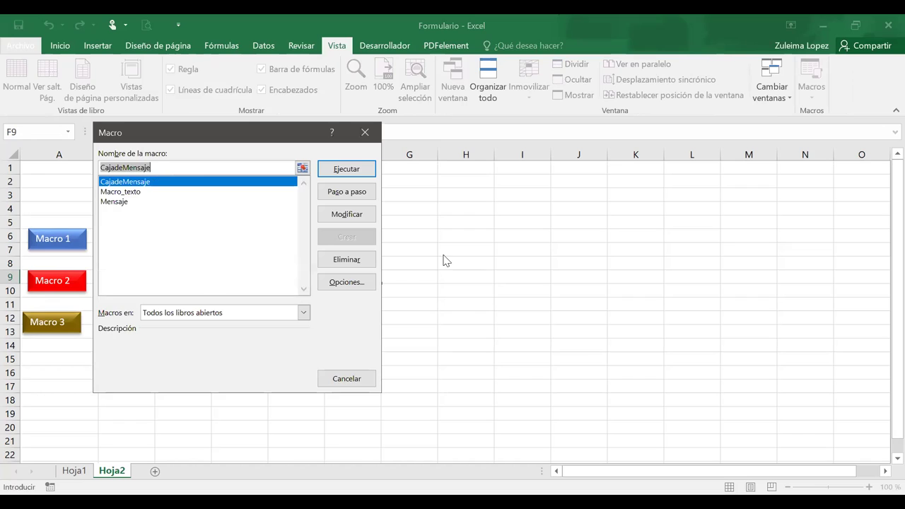
click(220, 248)
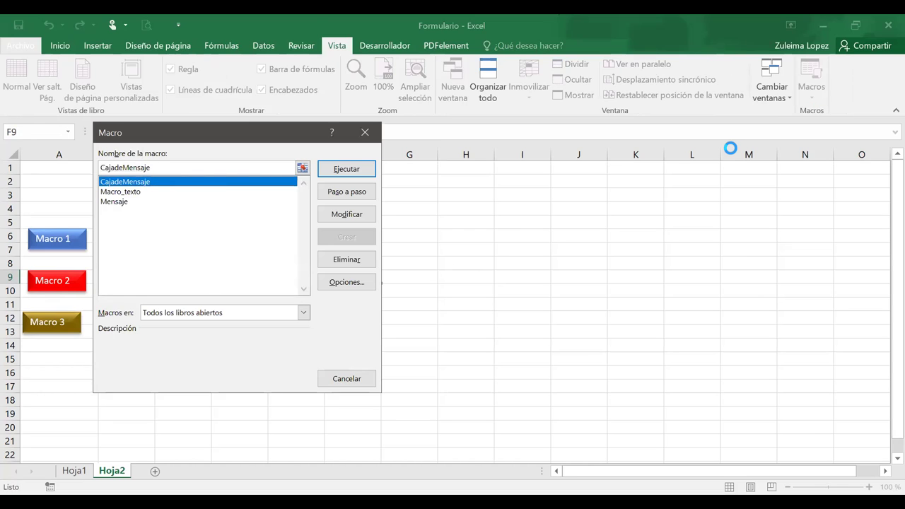
key(Return)
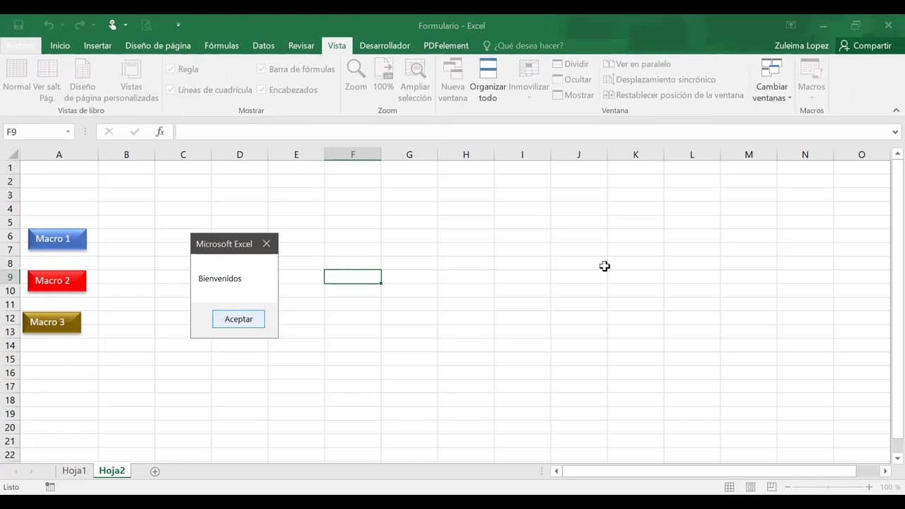
key(Return)
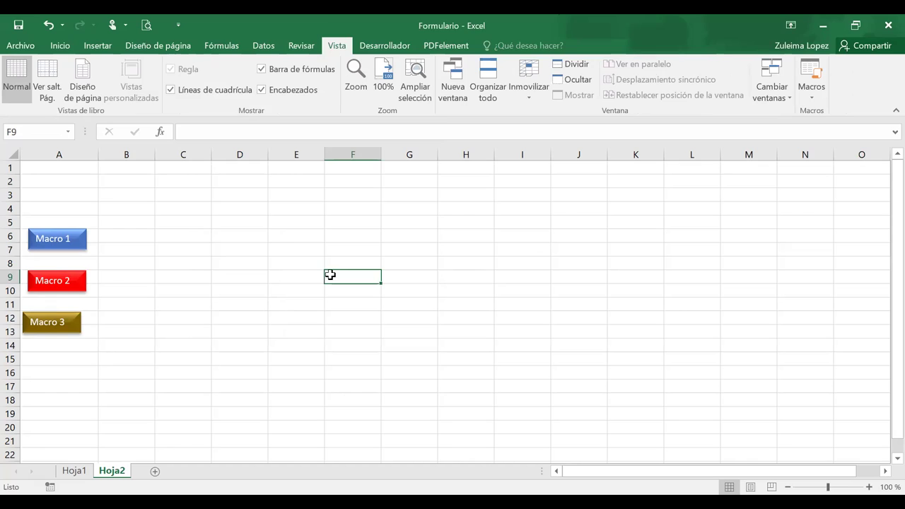
ctrl+click(51, 274)
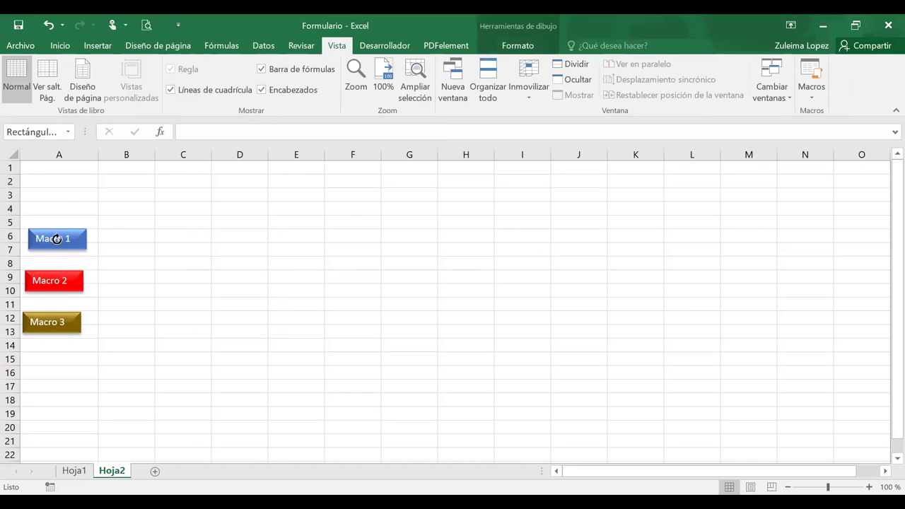
Step: Assign the CajadeMensaje macro to the Macro 1 button
ctrl+click(55, 238)
click(50, 232)
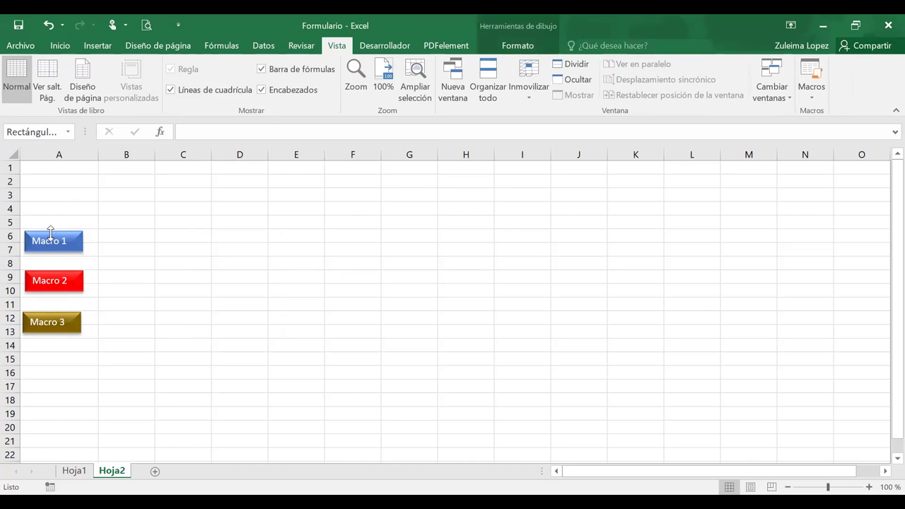
ctrl+click(50, 233)
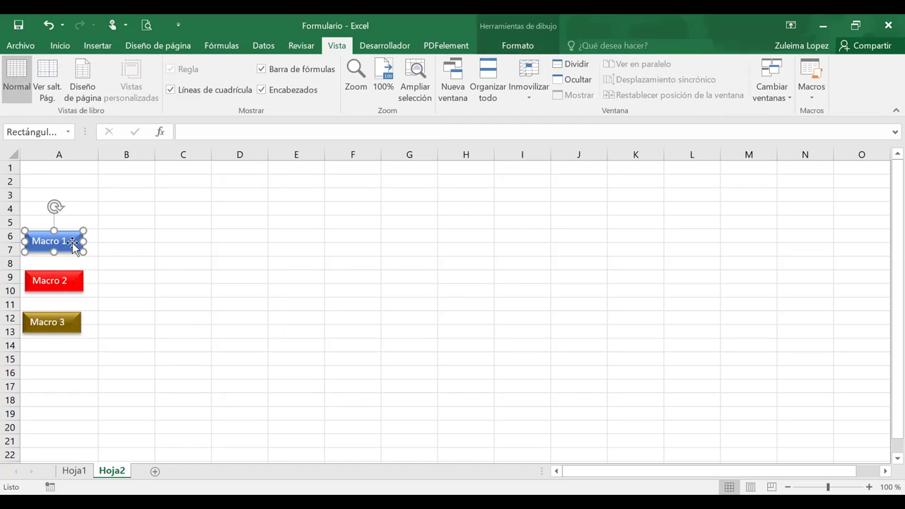
click(222, 242)
ctrl+click(76, 244)
right_click(74, 247)
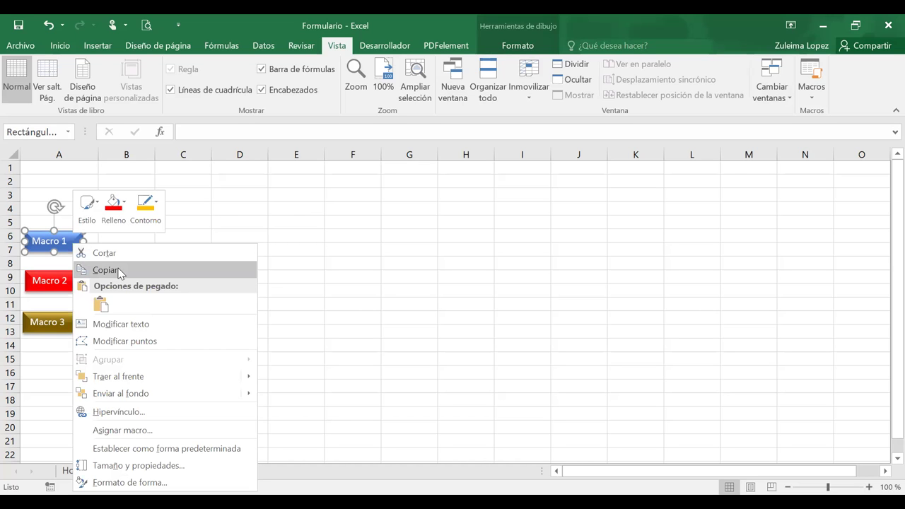
click(162, 436)
click(60, 280)
double_click(60, 280)
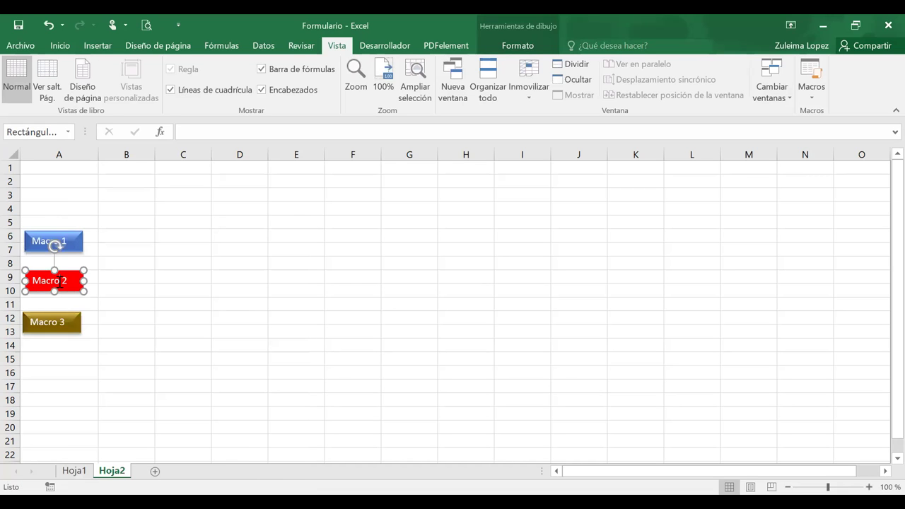
Step: Assign Macro_texto to the Macro 2 button and Mensaje to the Macro 3 button
right_click(42, 290)
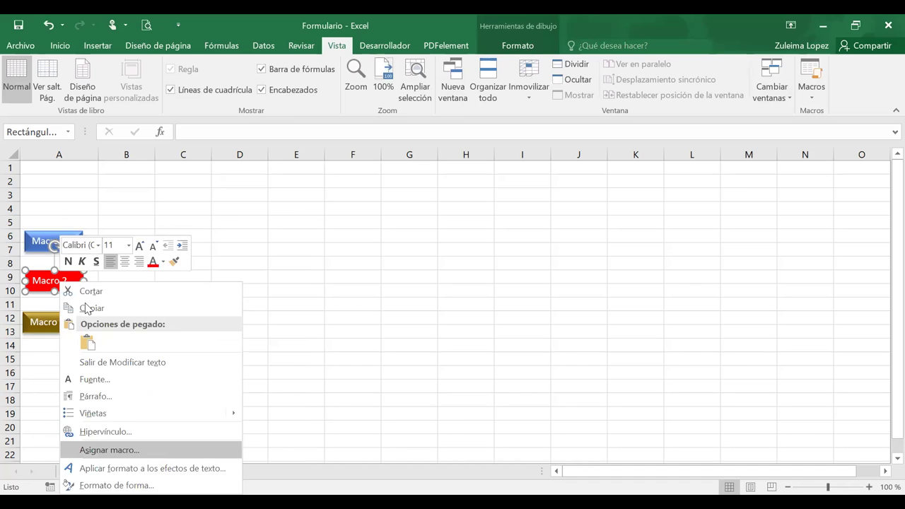
key(Return)
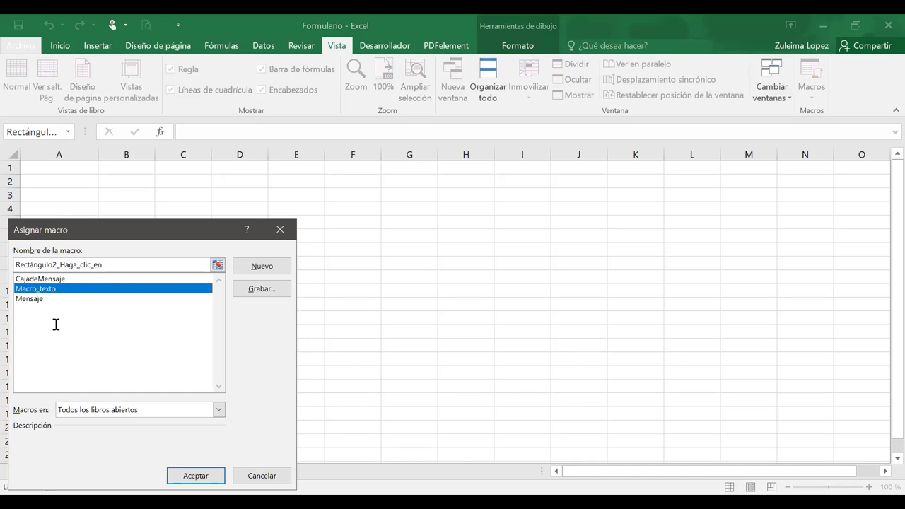
key(Return)
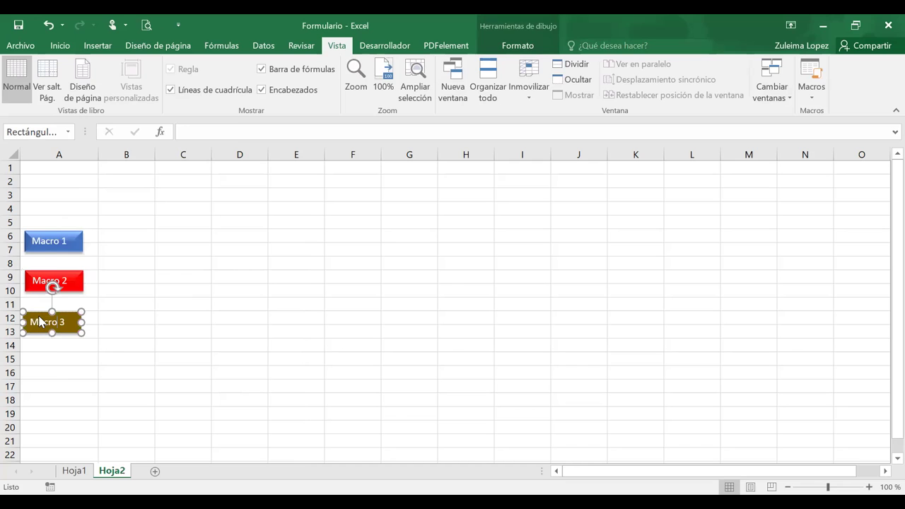
right_click(40, 322)
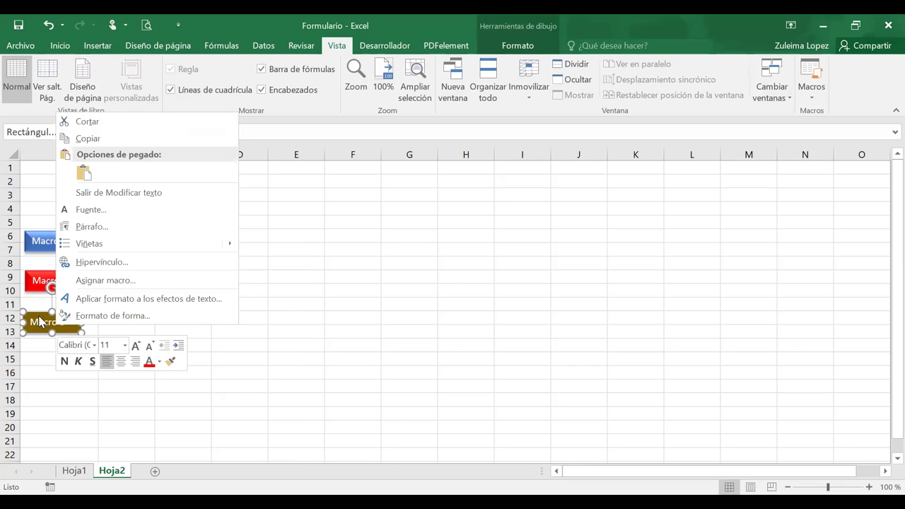
click(89, 272)
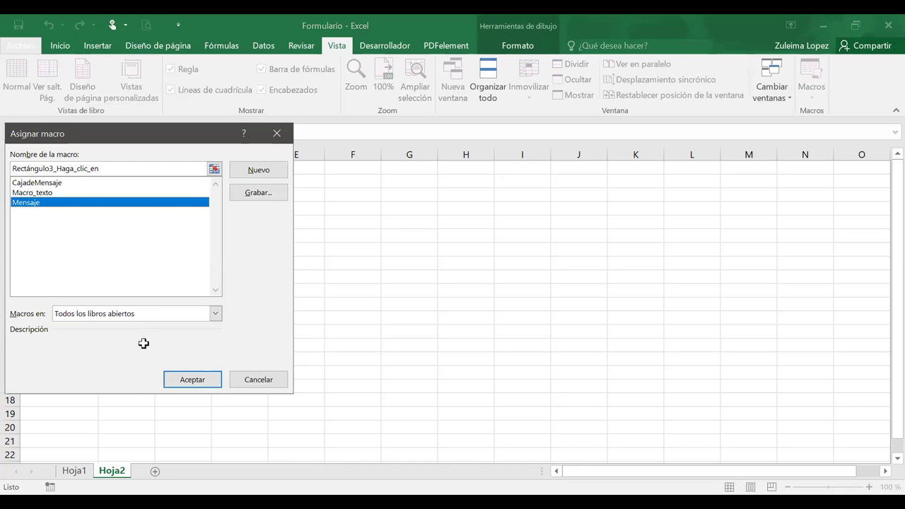
key(Return)
key(Escape)
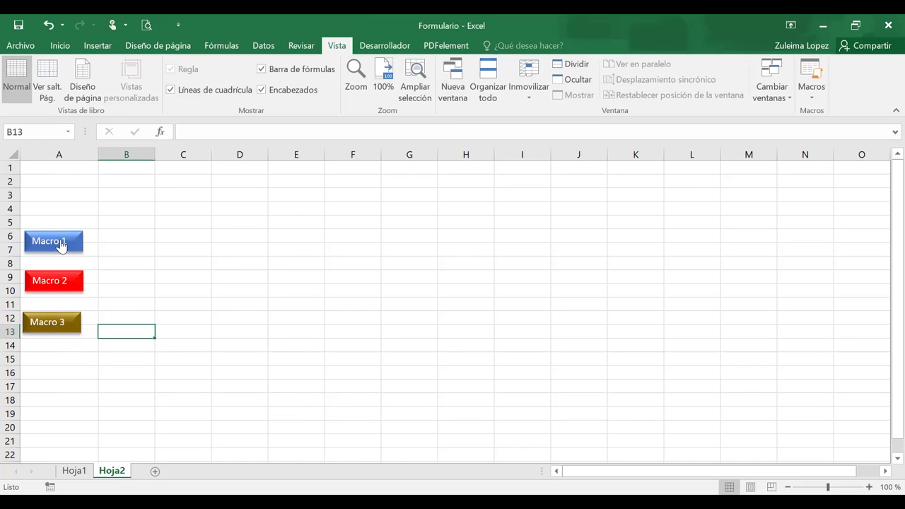
Step: Test the macro buttons, close the Bienvenidos message, then switch to the Módulo1 code
click(55, 282)
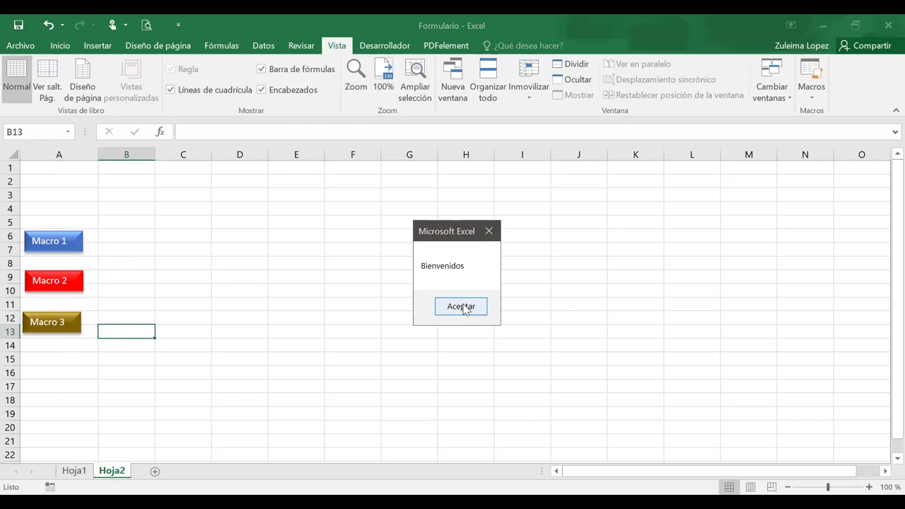
key(Return)
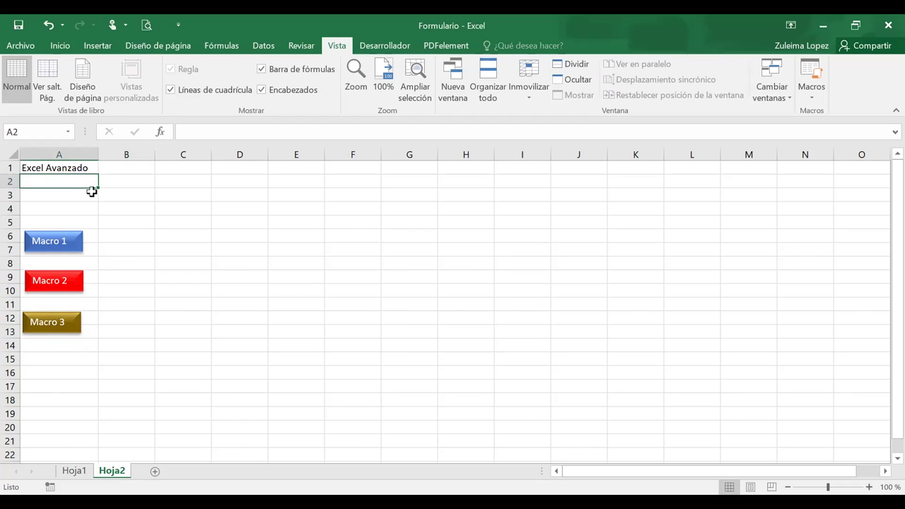
click(112, 218)
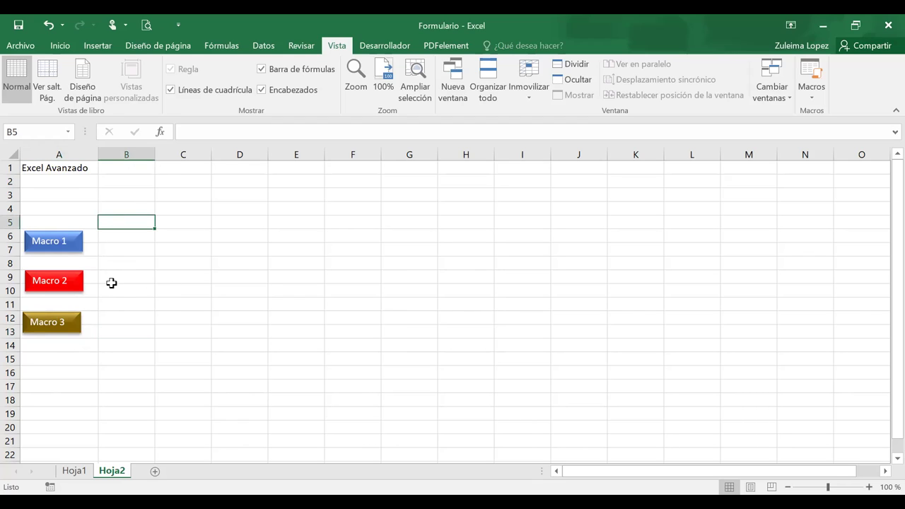
click(74, 169)
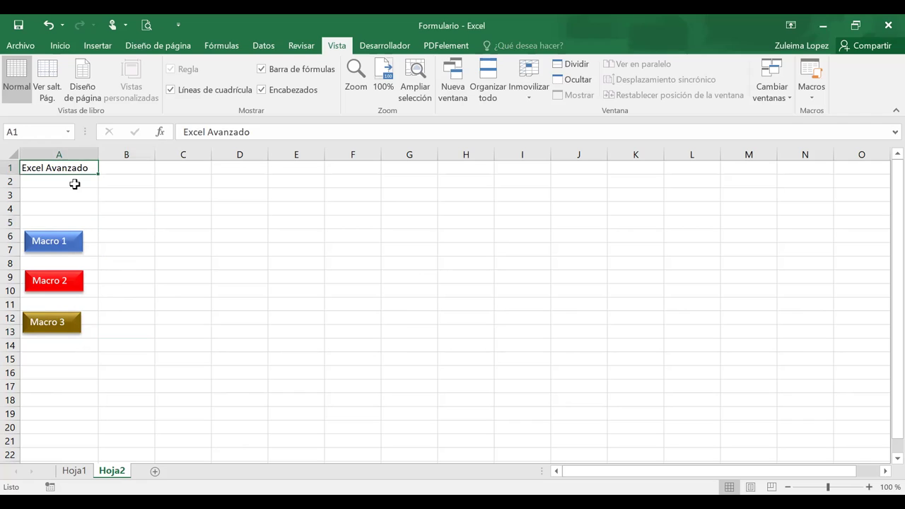
click(65, 320)
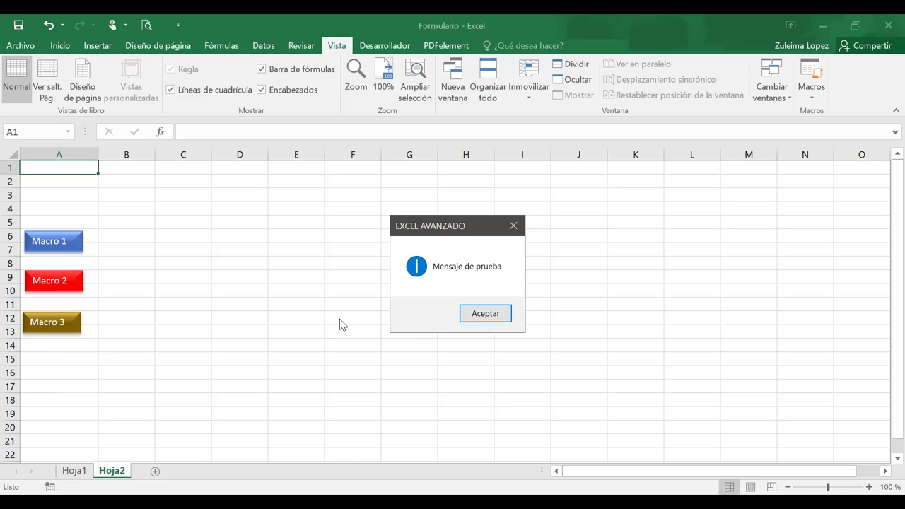
key(alt+Tab)
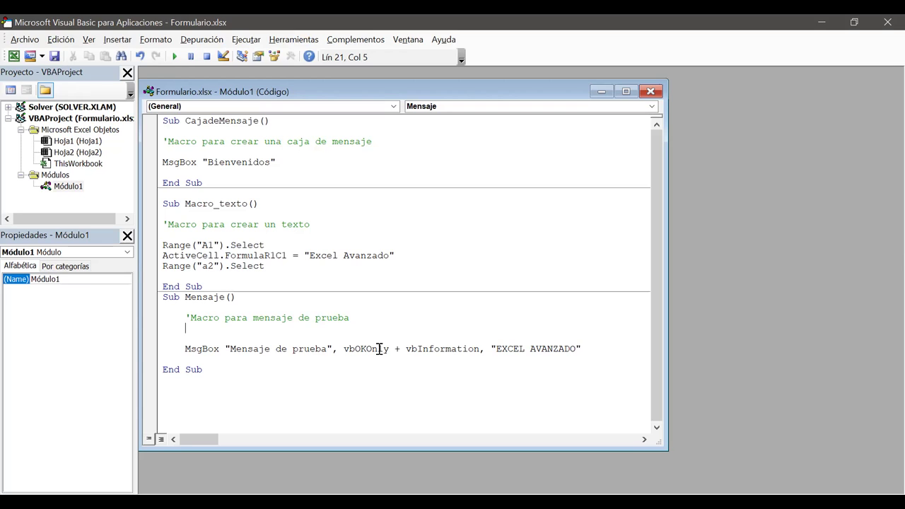
Step: Run the macro with F5, accept the Bienvenidos message, and return to Hoja2
key(F5)
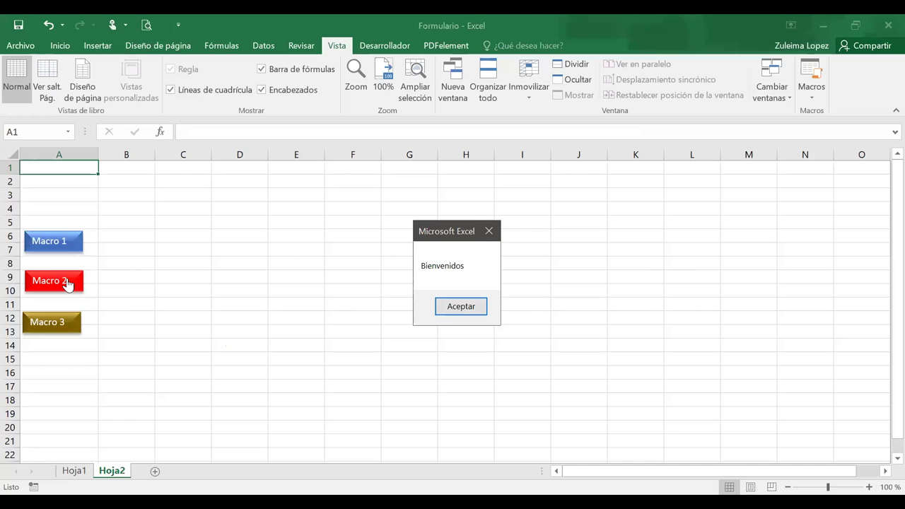
key(Return)
click(67, 281)
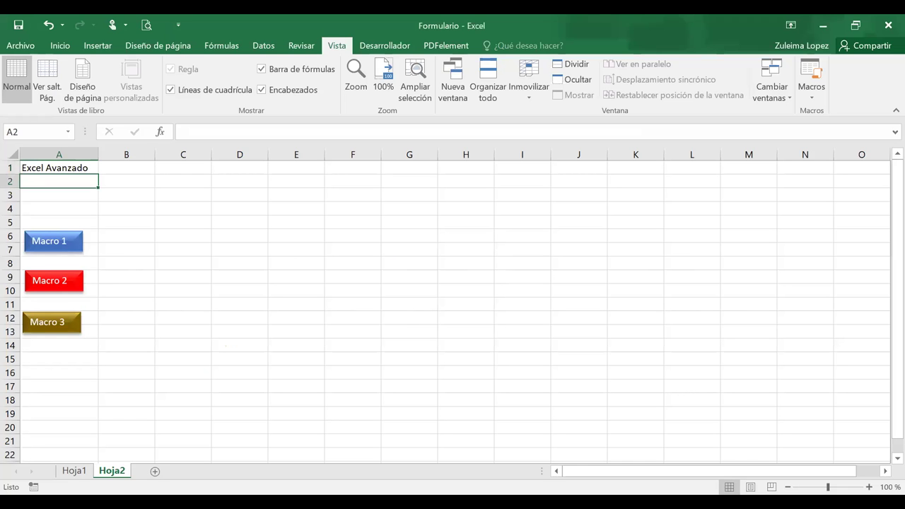
Step: Switch back to the Visual Basic editor with Alt+F11 to view Módulo1's code
key(alt+F11)
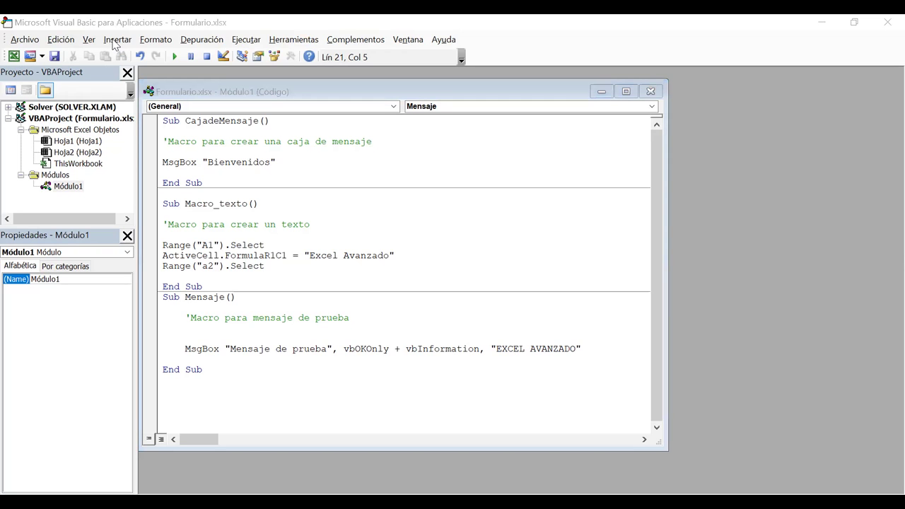
Step: Open the Insertar menu in the Visual Basic editor
click(115, 41)
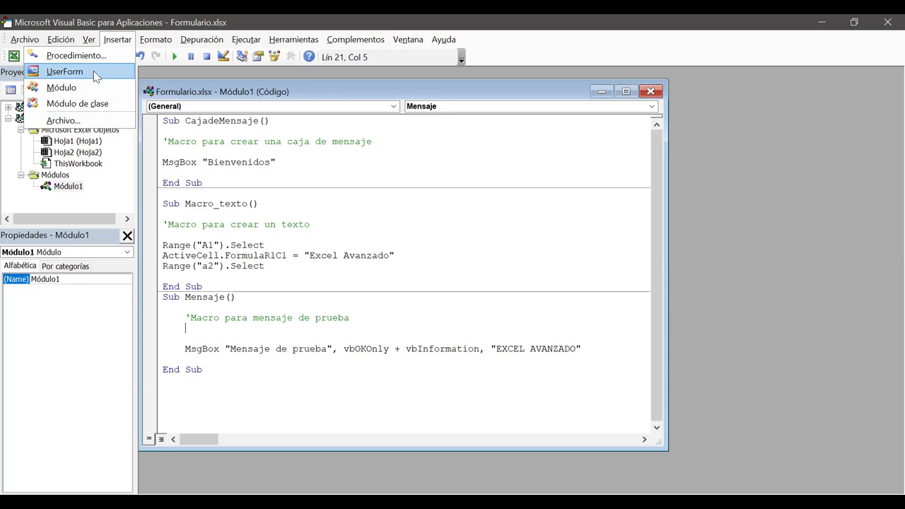
Step: Insert a blank UserForm1 into the VBA project, then return to Excel's Hoja2
click(93, 71)
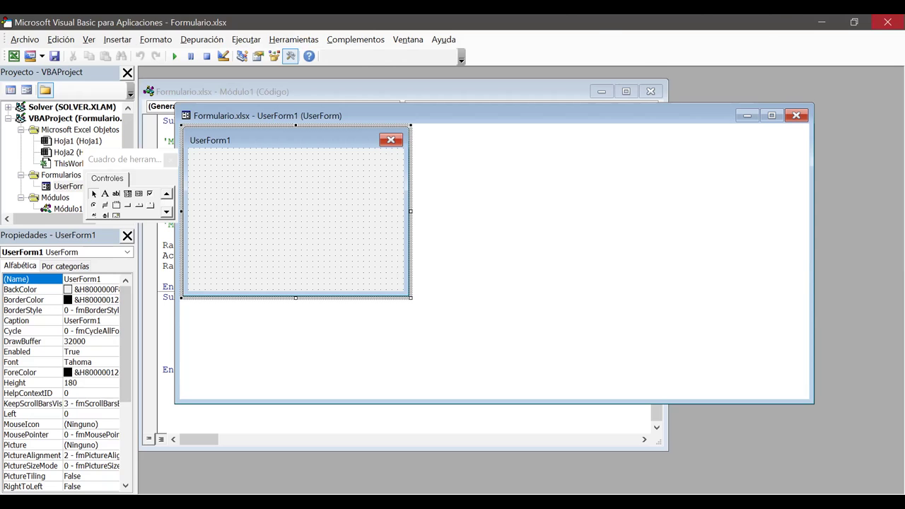
key(alt+F11)
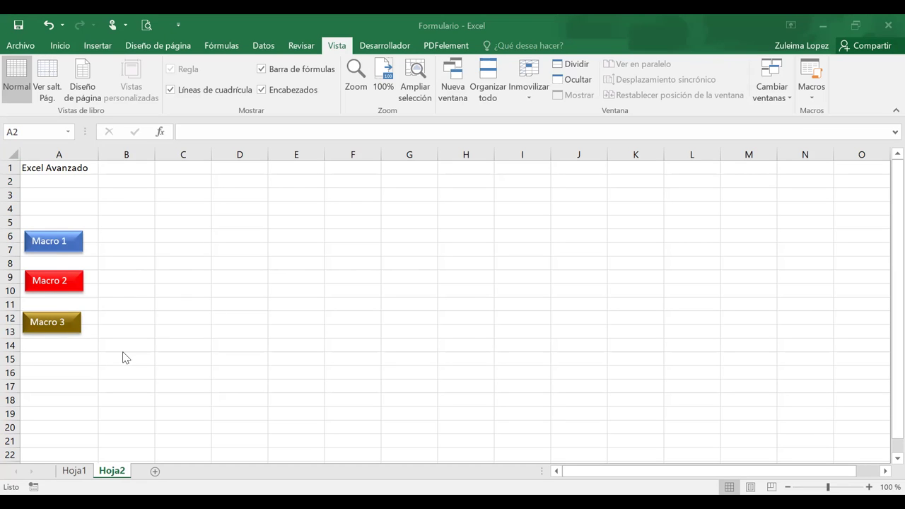
Step: Start Save As in the EXCEL AVANZADO folder, renaming the file to 'Formulario 1'
click(26, 46)
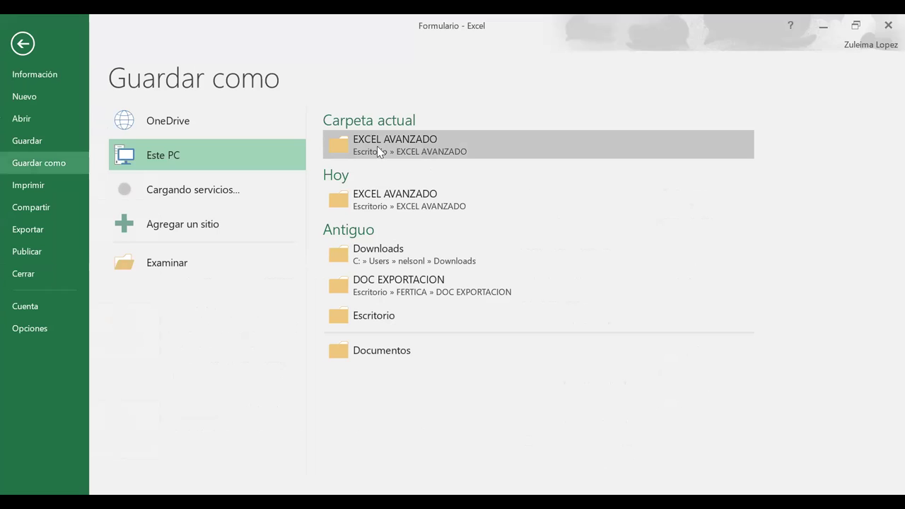
click(380, 151)
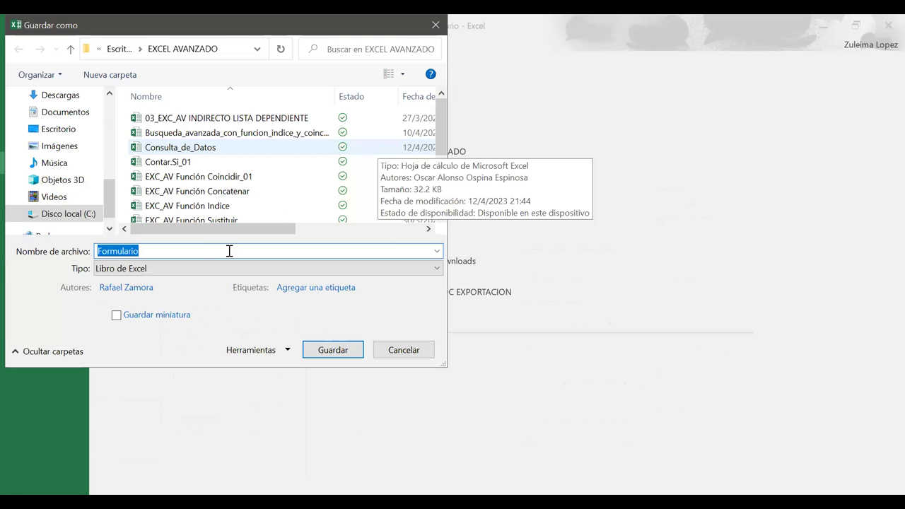
click(190, 254)
text(1)
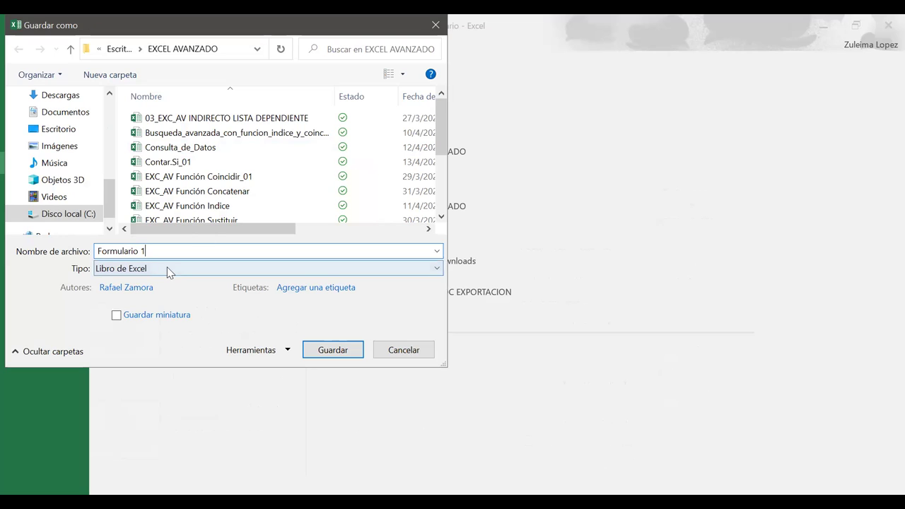
click(169, 273)
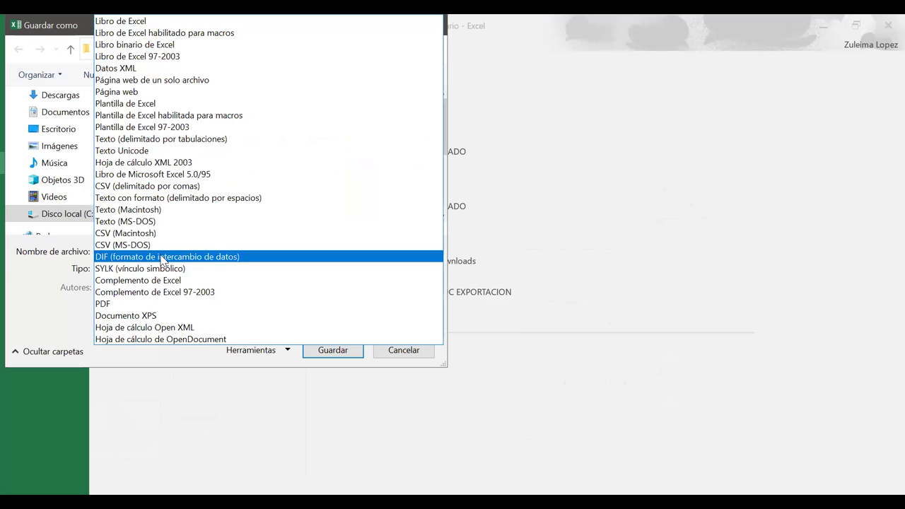
Step: Save 'Formulario 1' as a Libro de Excel habilitado para macros, confirming the save prompts
click(156, 35)
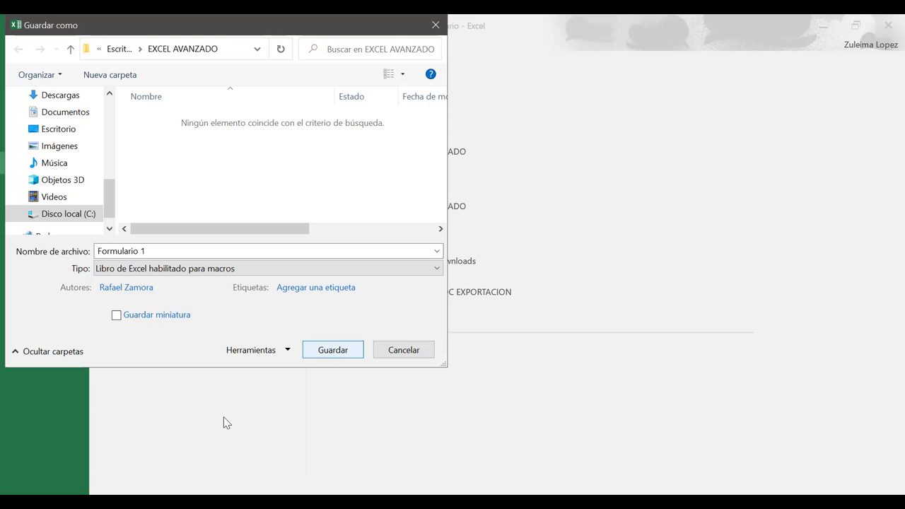
click(337, 351)
click(331, 357)
click(330, 351)
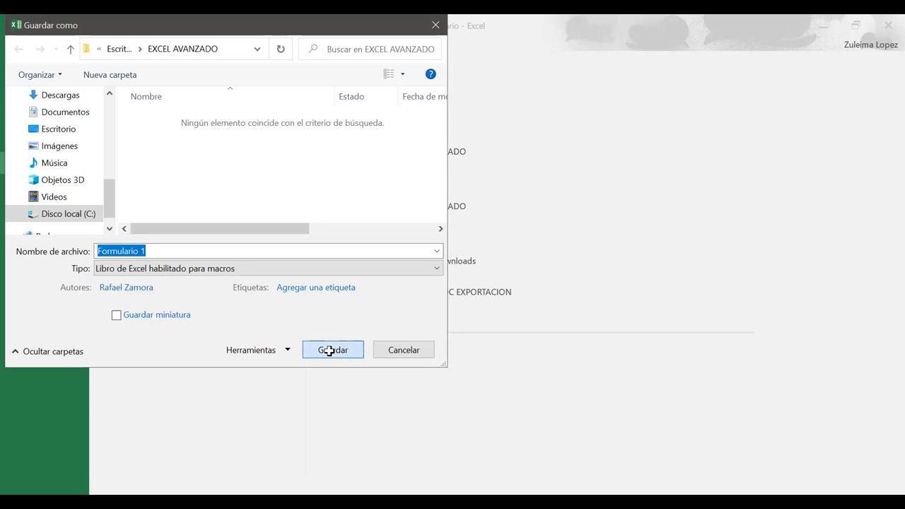
click(329, 352)
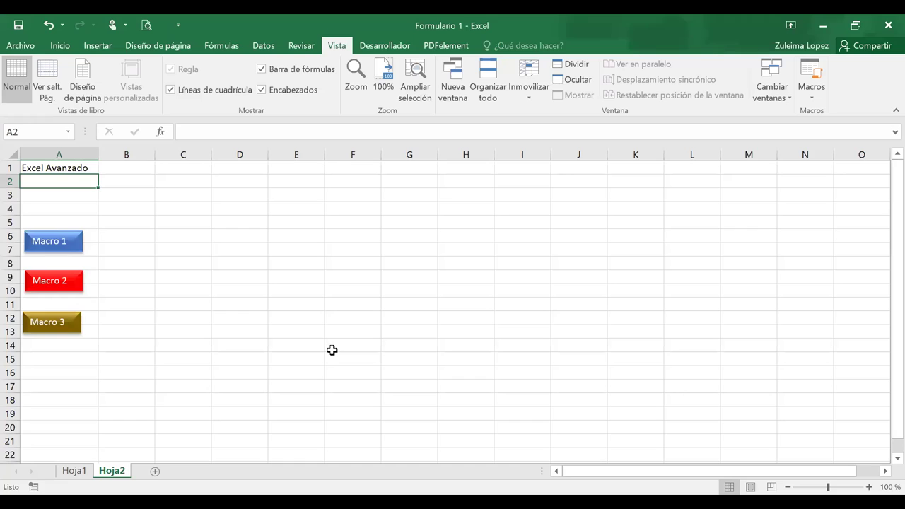